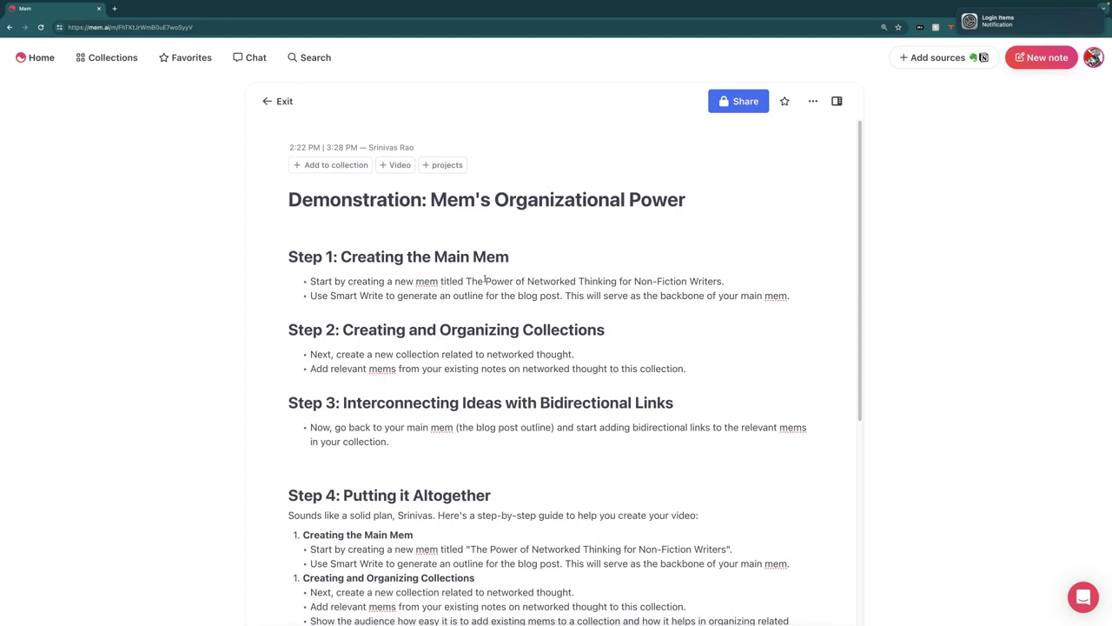
Turn the title in the first Step 1 bullet into a link to a new mem, "The Power of Networked Thinking for Non-Fiction Writers"
left_click(466, 278)
type("@")
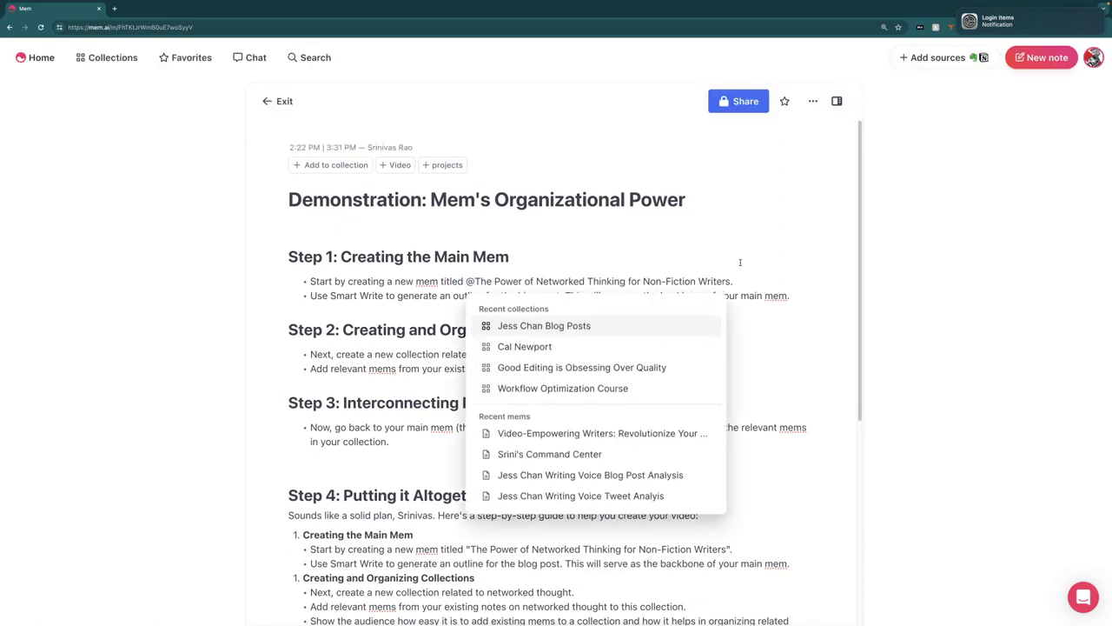
left_click(732, 280)
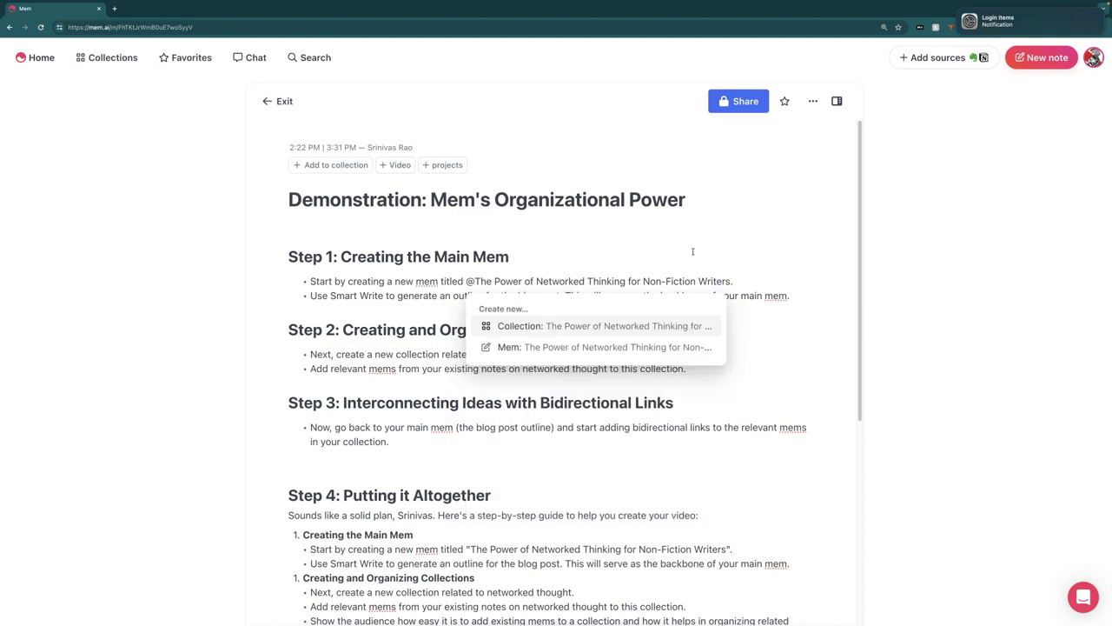
left_click(627, 346)
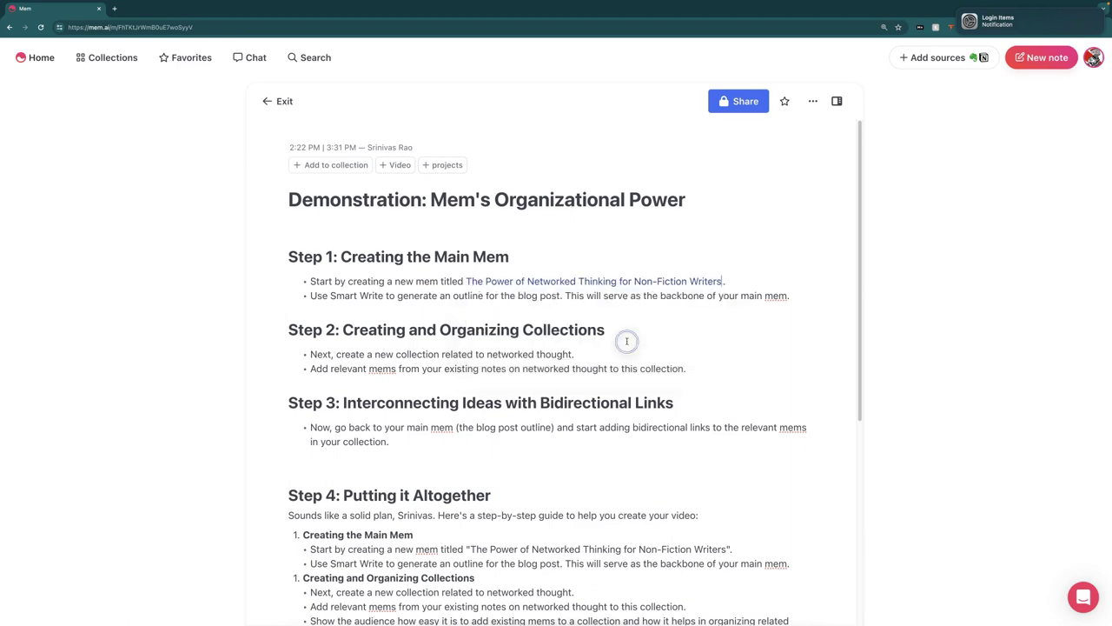
Open the newly linked mem beside the demonstration note and format its title line as a level 1 heading
left_click(531, 283)
left_click(746, 196)
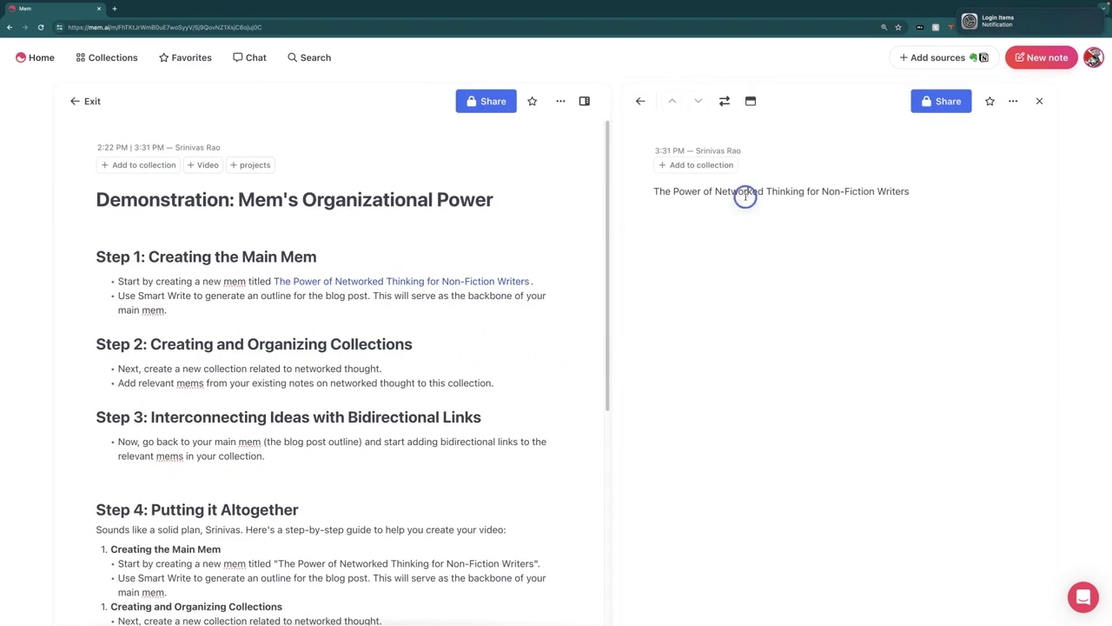
triple_click(746, 196)
left_click(780, 219)
left_click(784, 373)
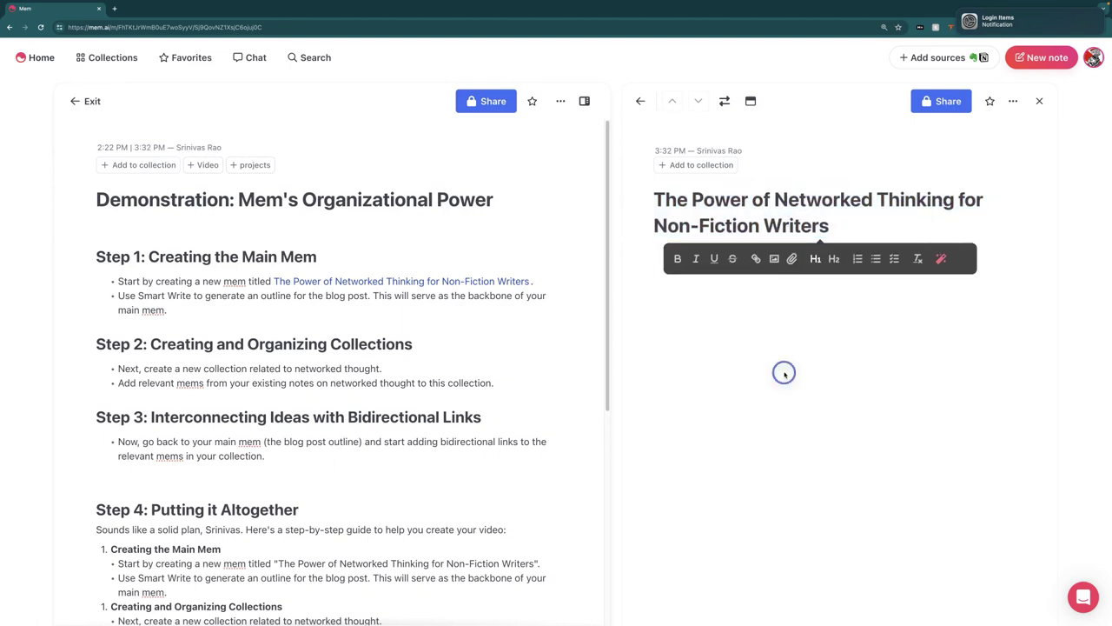
Make the new mem the main note and have Smart Write "generate an outline for a blog post with 5 headers" below its title
left_click(725, 101)
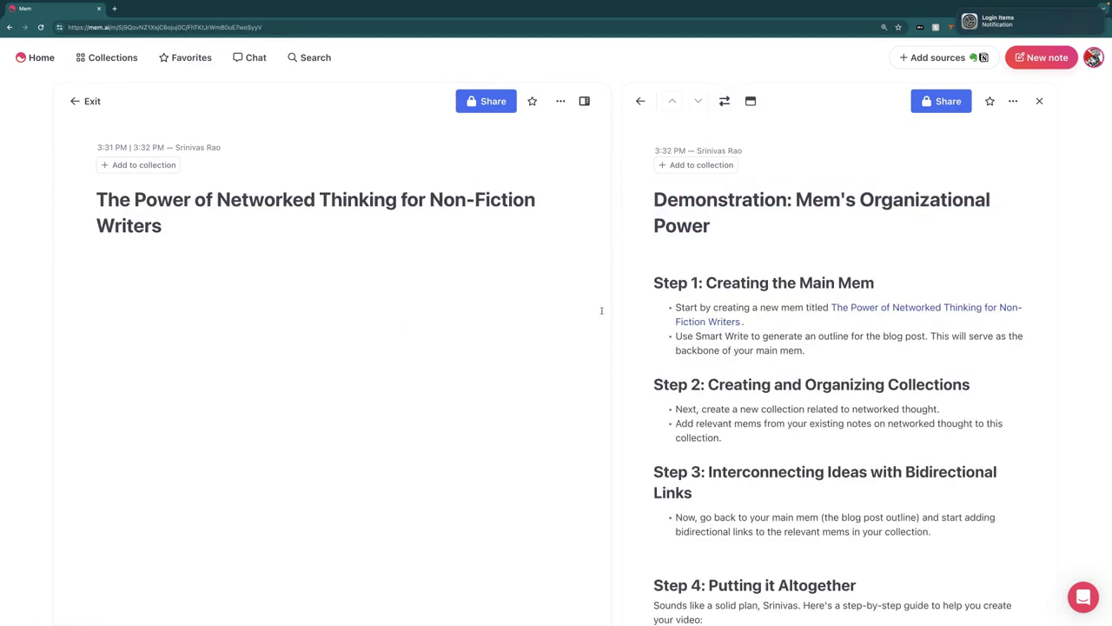
left_click(355, 282)
type("/")
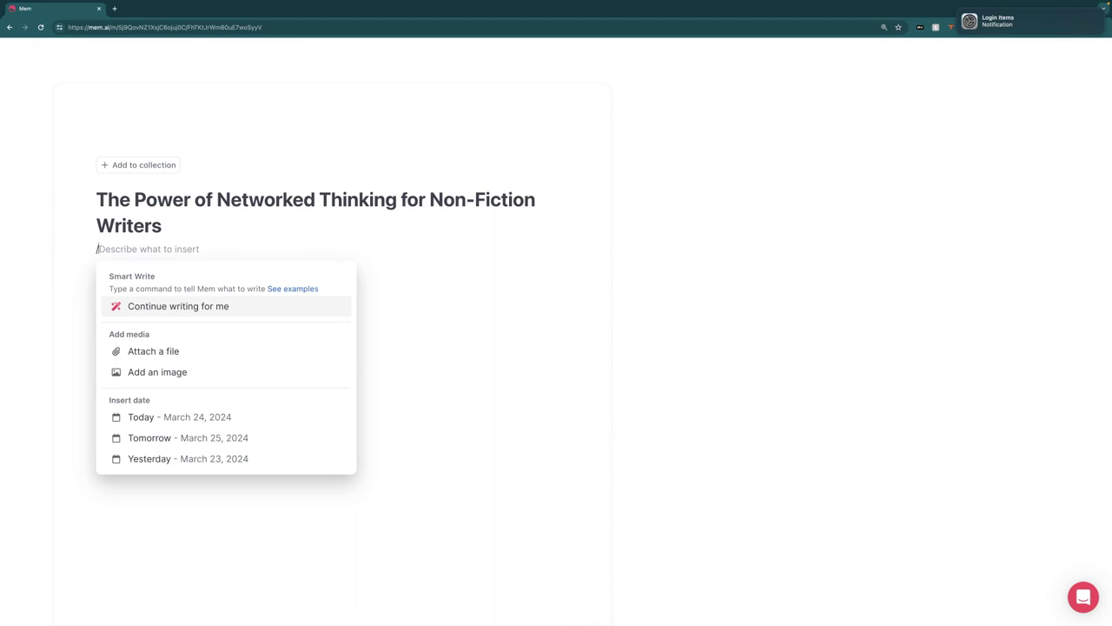
type("genera")
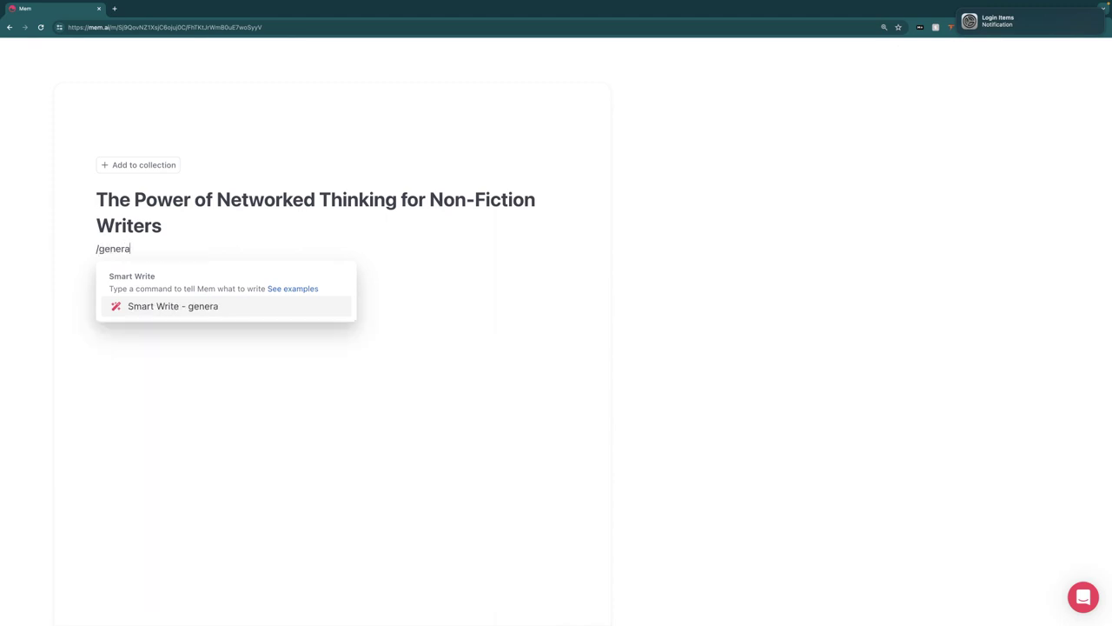
type("te an outline for a bl")
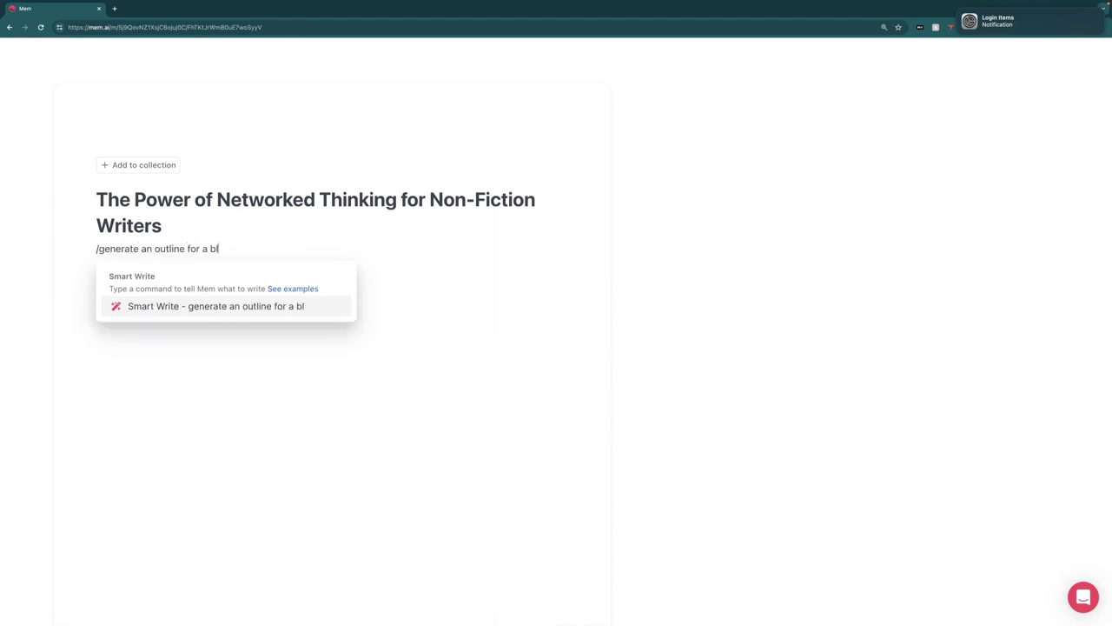
type("og post with 5 headers")
key("Return")
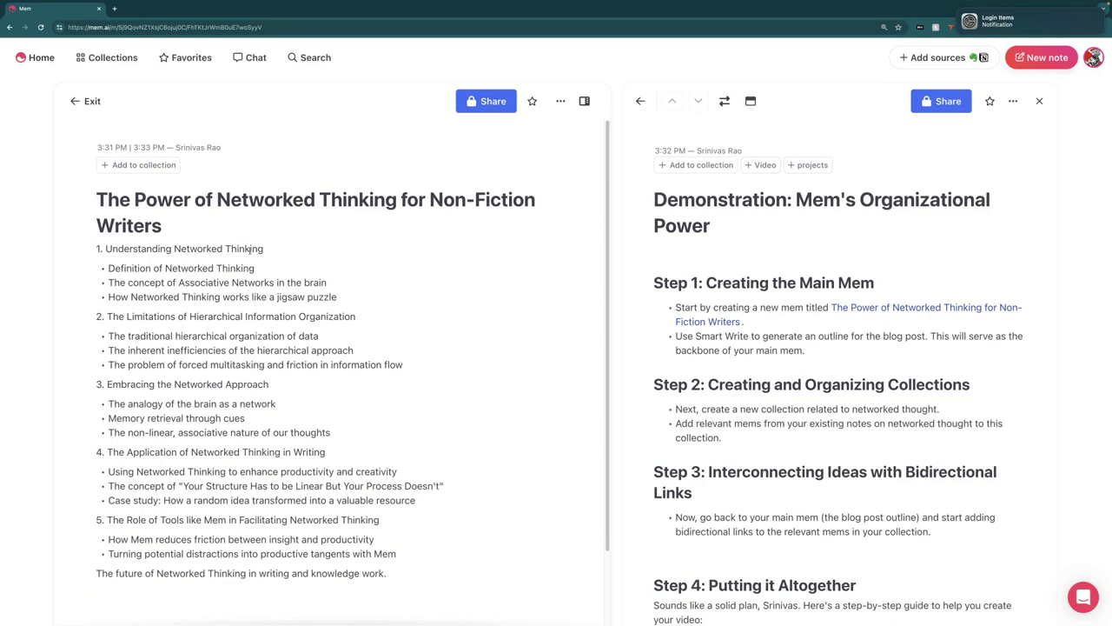
Review the generated outline and the demonstration note's instructions on collections and bidirectional links
scroll(278, 274, "down", 1)
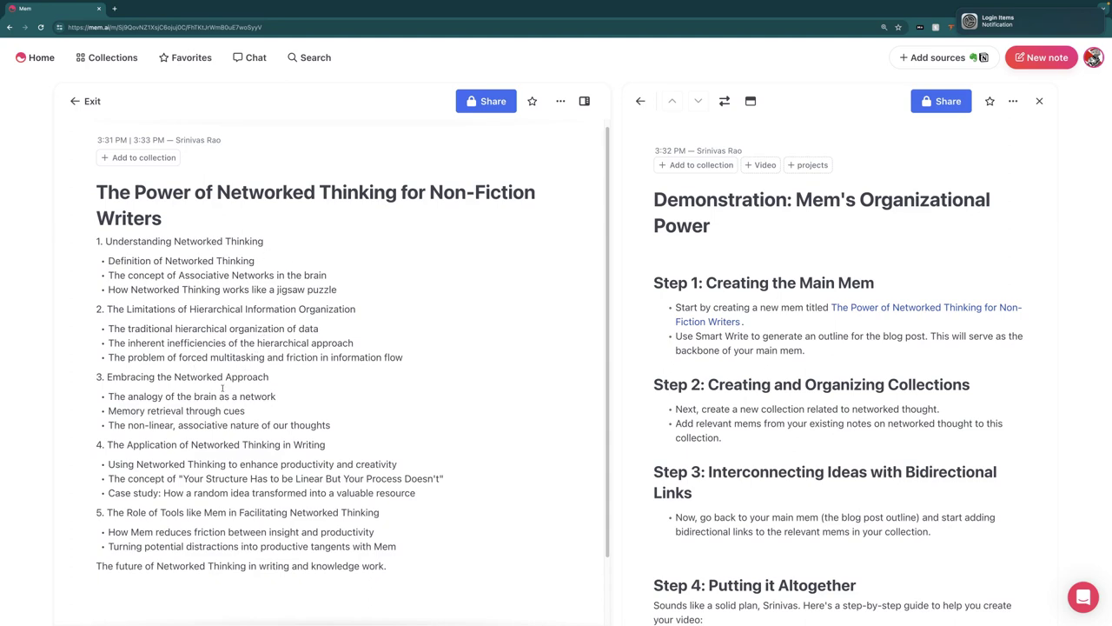
left_click(724, 100)
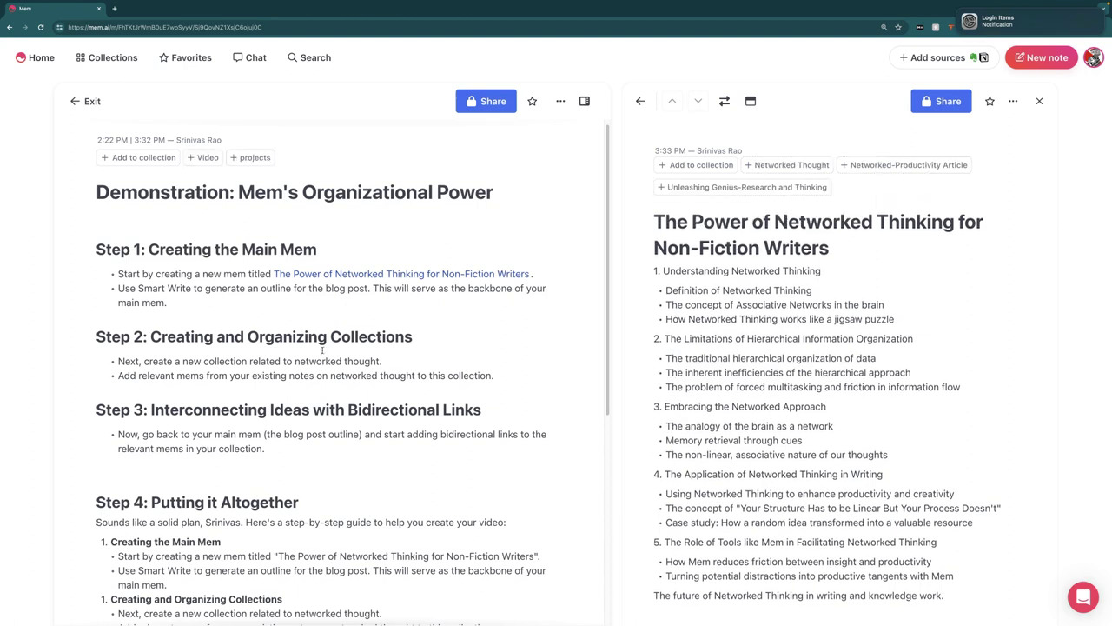
scroll(322, 350, "down", 1)
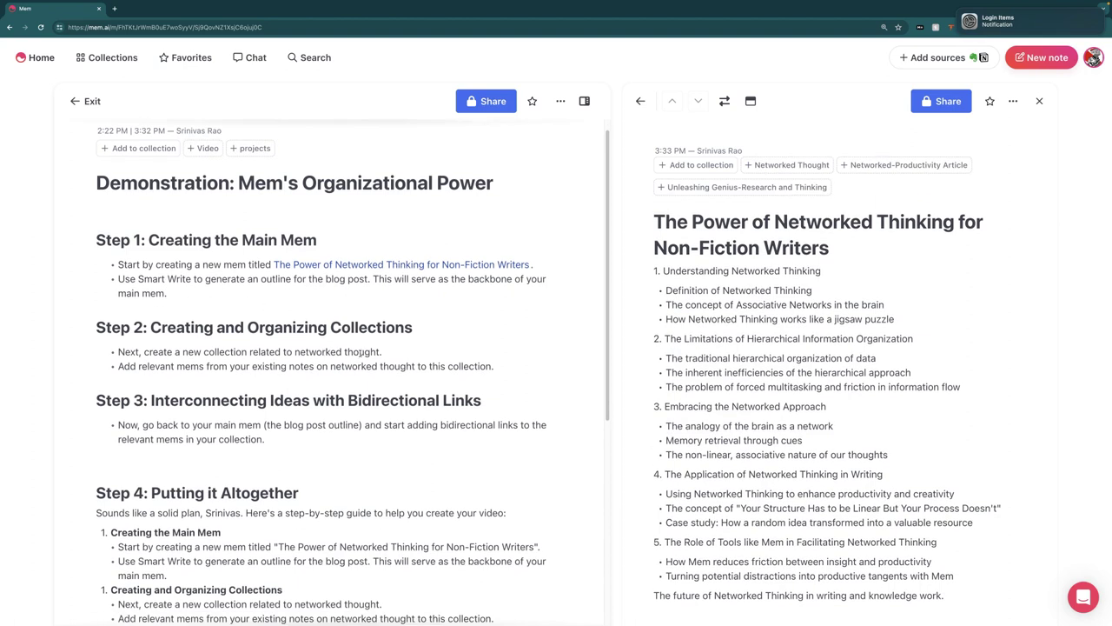
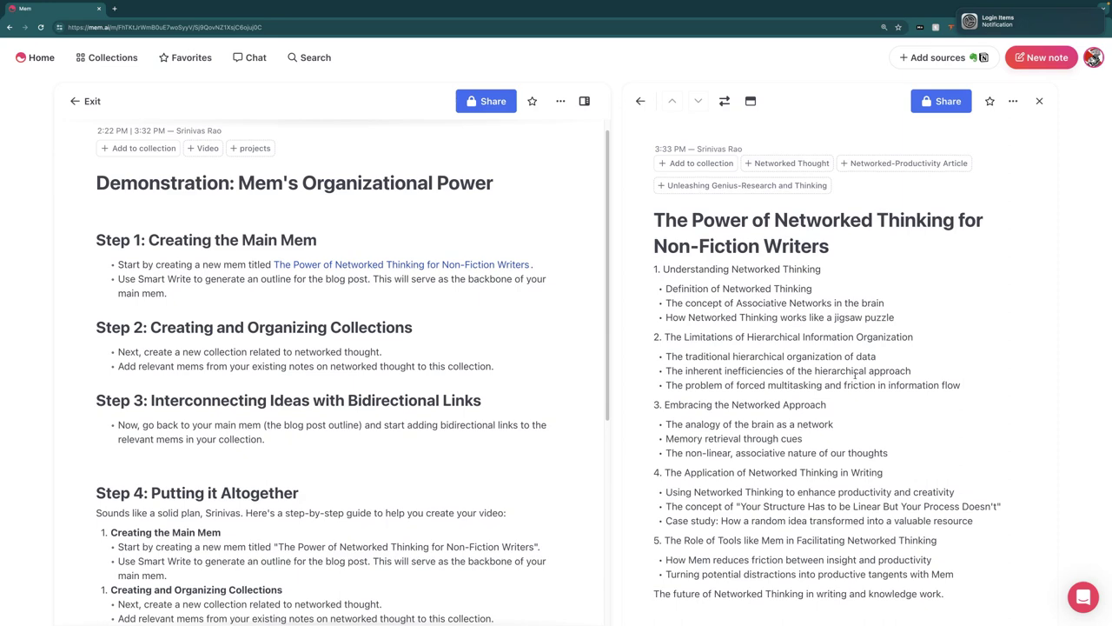
left_click(724, 100)
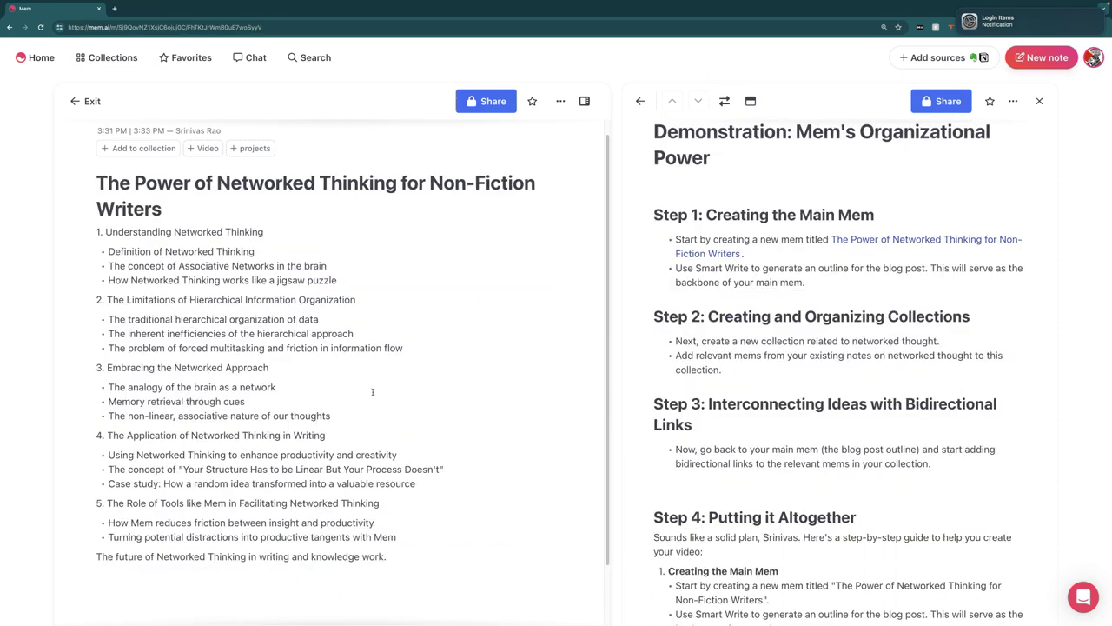
Add a link to the mem "Memories are Triggered By Cues" on a new line below the outline's closing sentence
left_click(294, 526)
key("Return")
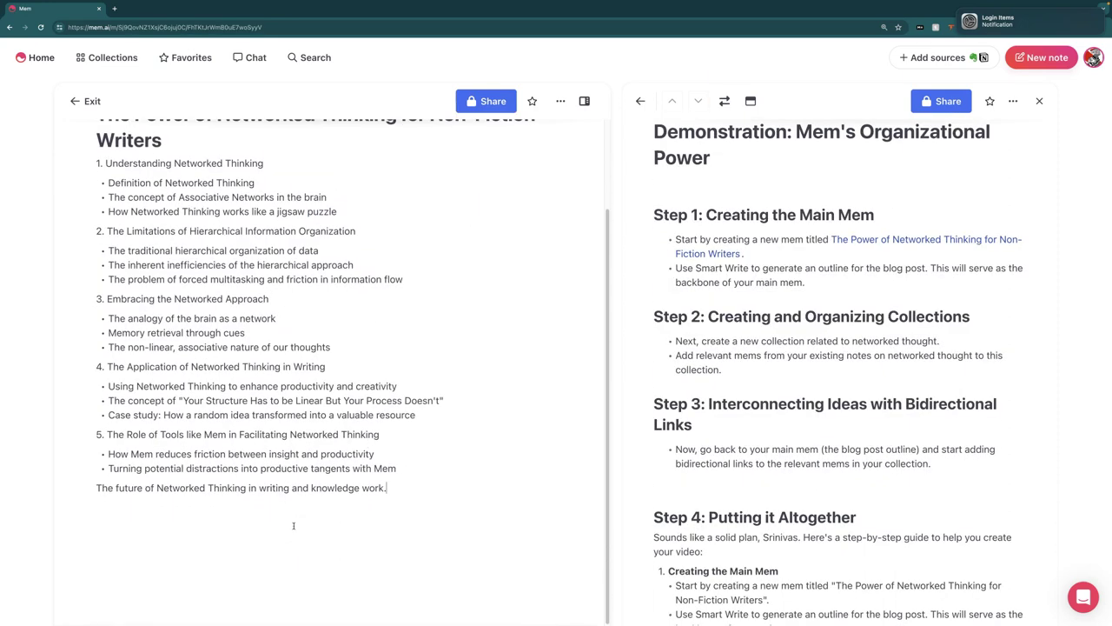
type("@mem")
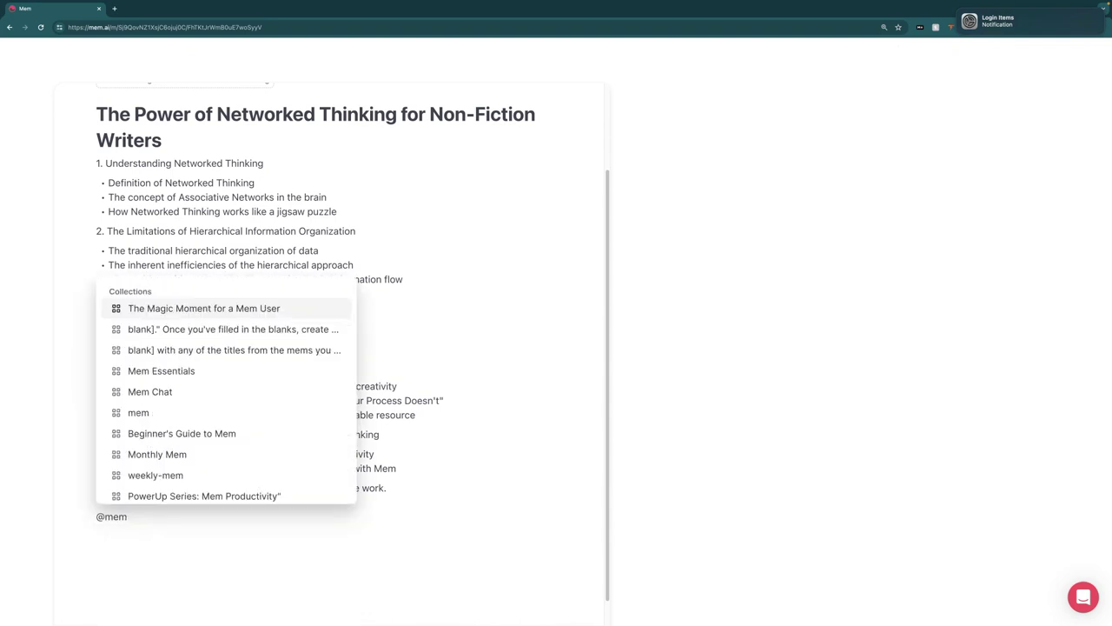
type("ori")
key("Down")
key("Down")
key("Return")
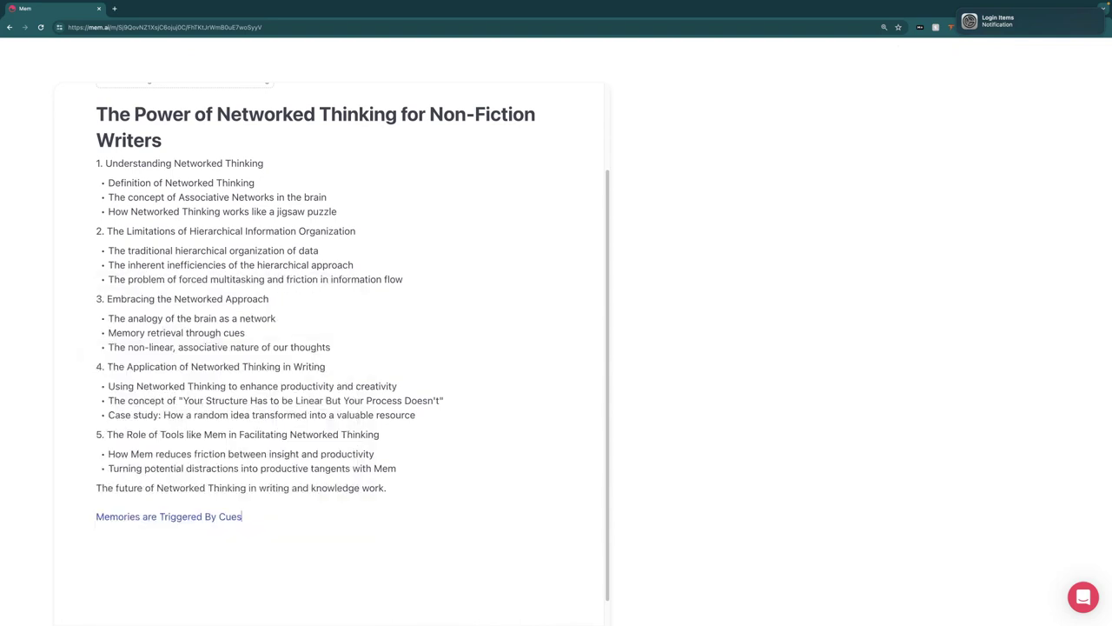
Add a link to the mem "Your Brain is a Network Not Hierarchy" on the line below the first link
key("Return")
type("@your brain")
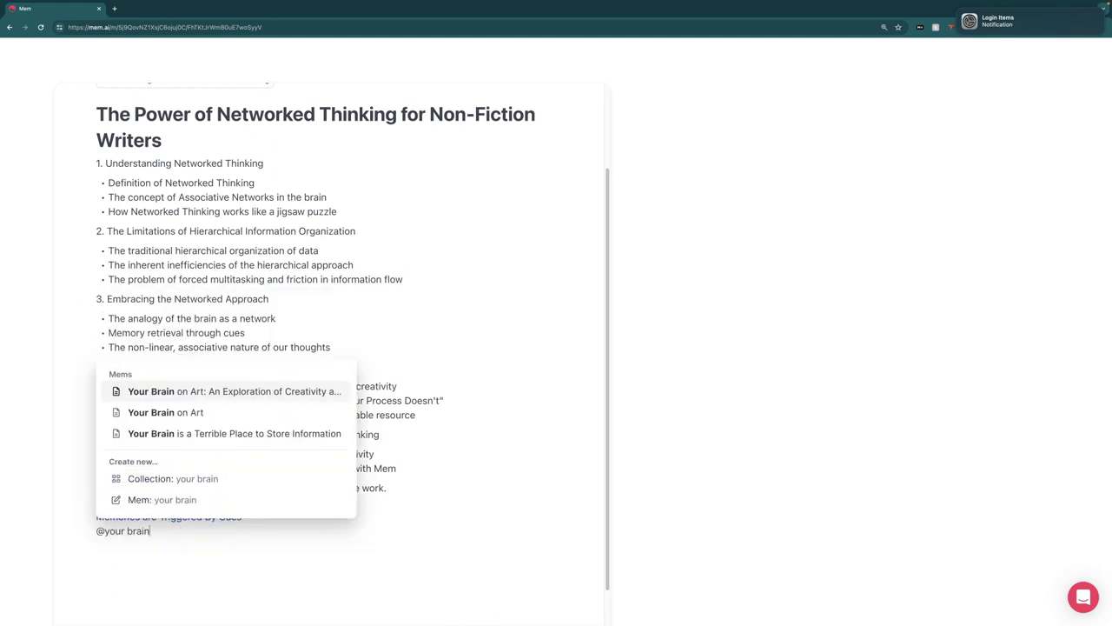
type(" is")
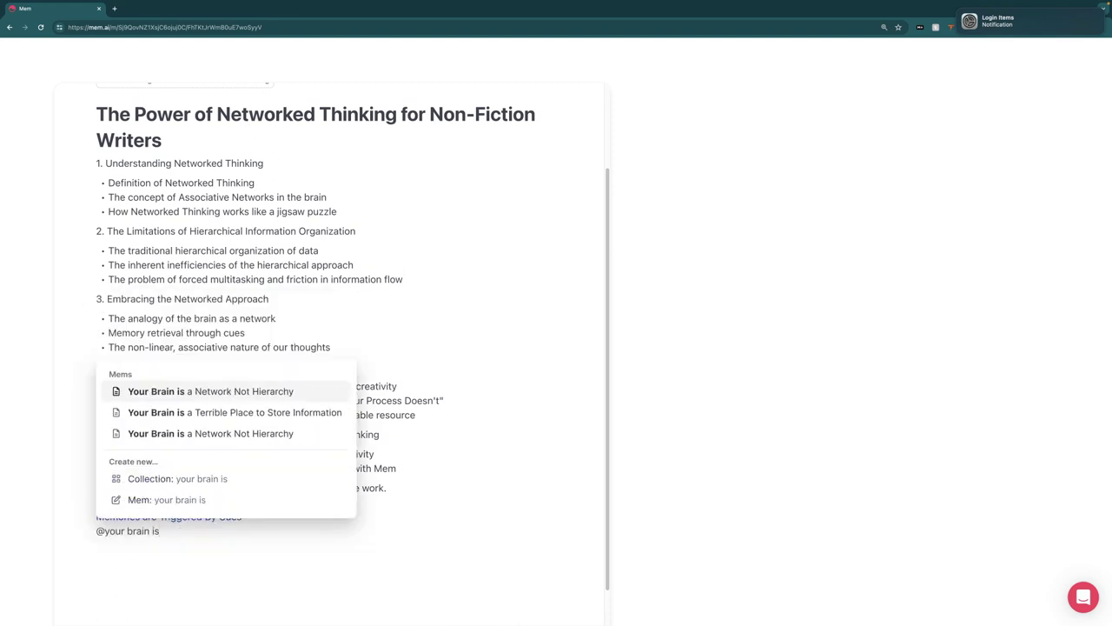
key("Return")
Add a link to the mem "Networked thinking is the engine of slow productivity" as the third linked line
key("Return")
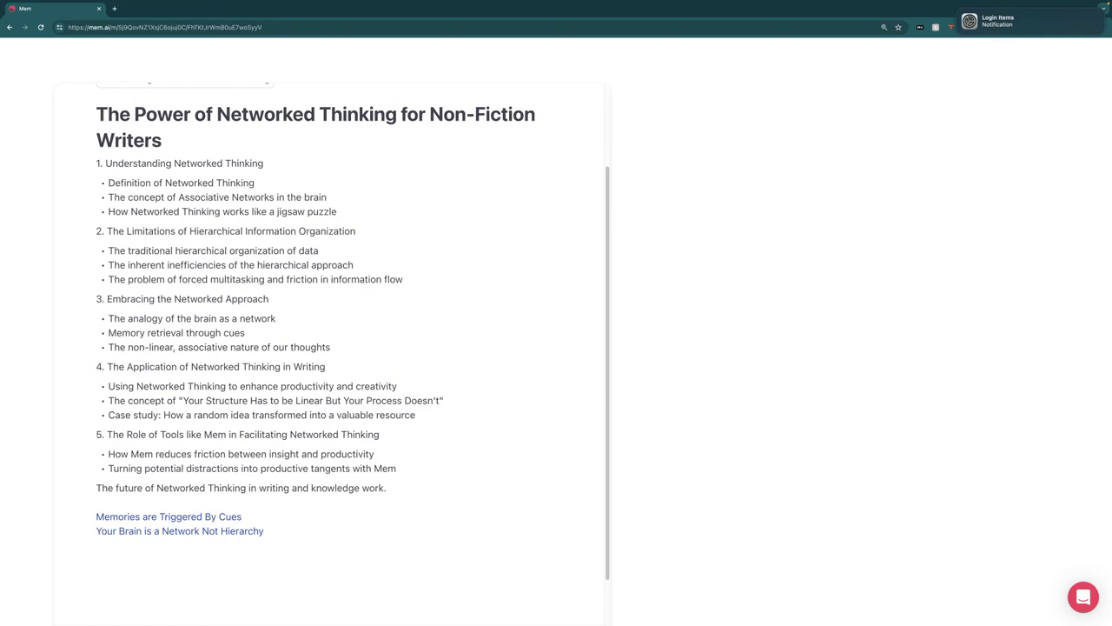
type("@")
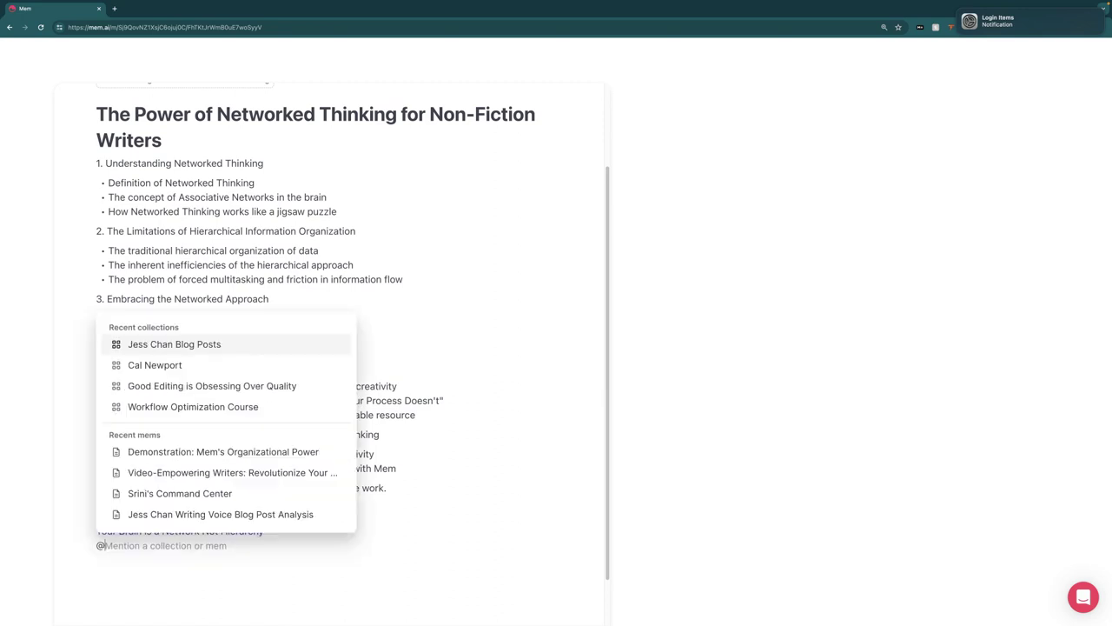
type("networked thi")
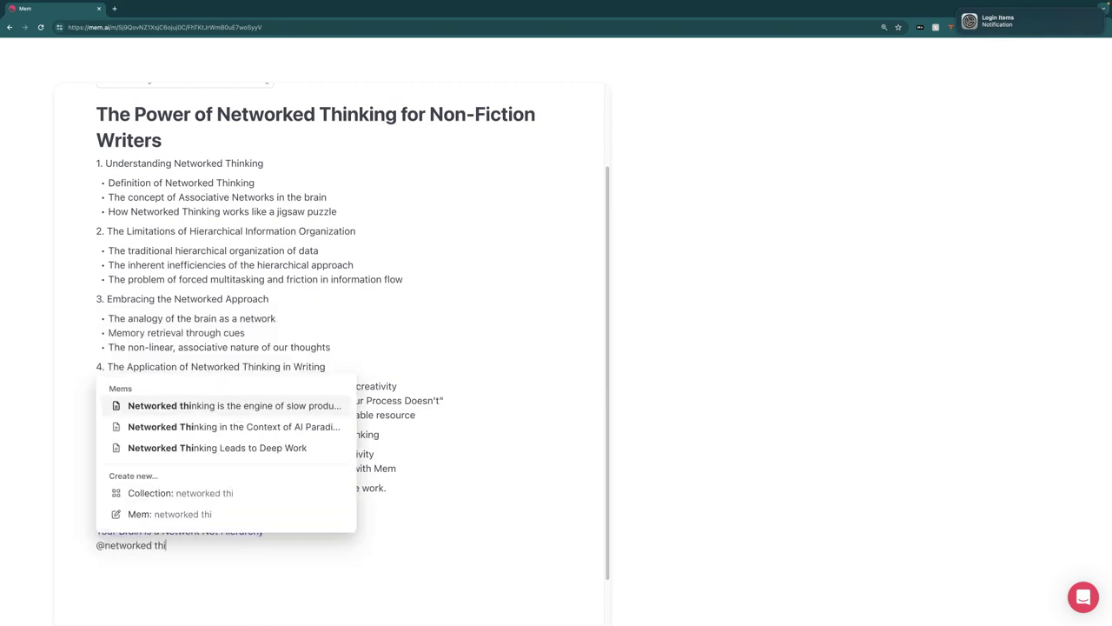
key("Return")
Add a link to the mem "Networked Tools Make Your Knowledge Multipurpose and Multifunctional" on the next line
key("Return")
type("@network")
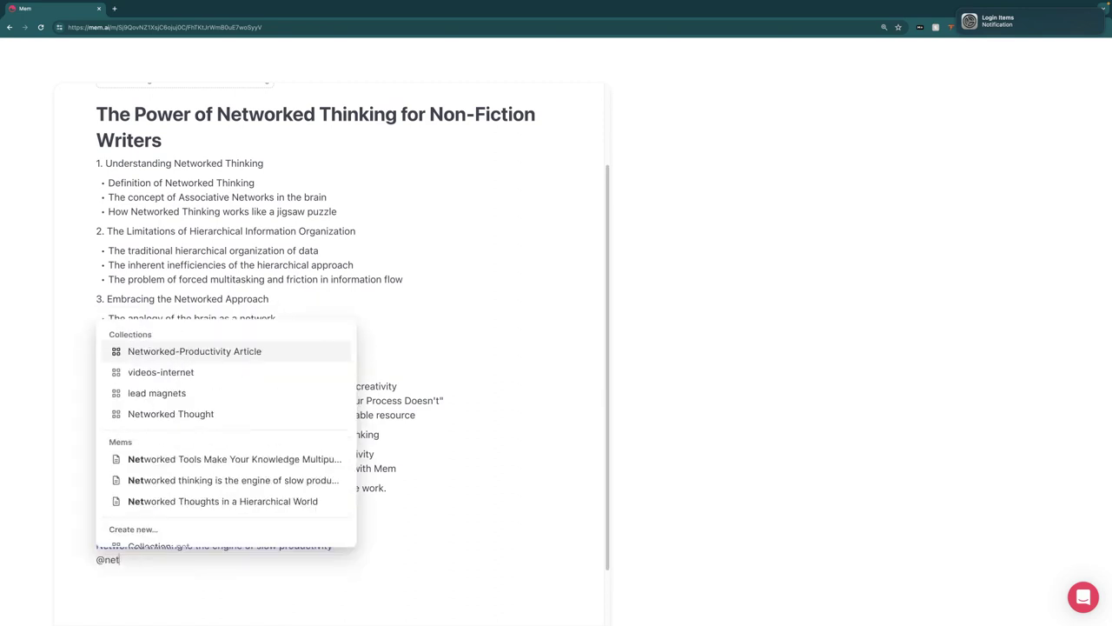
key("Down")
key("Down")
key("Down")
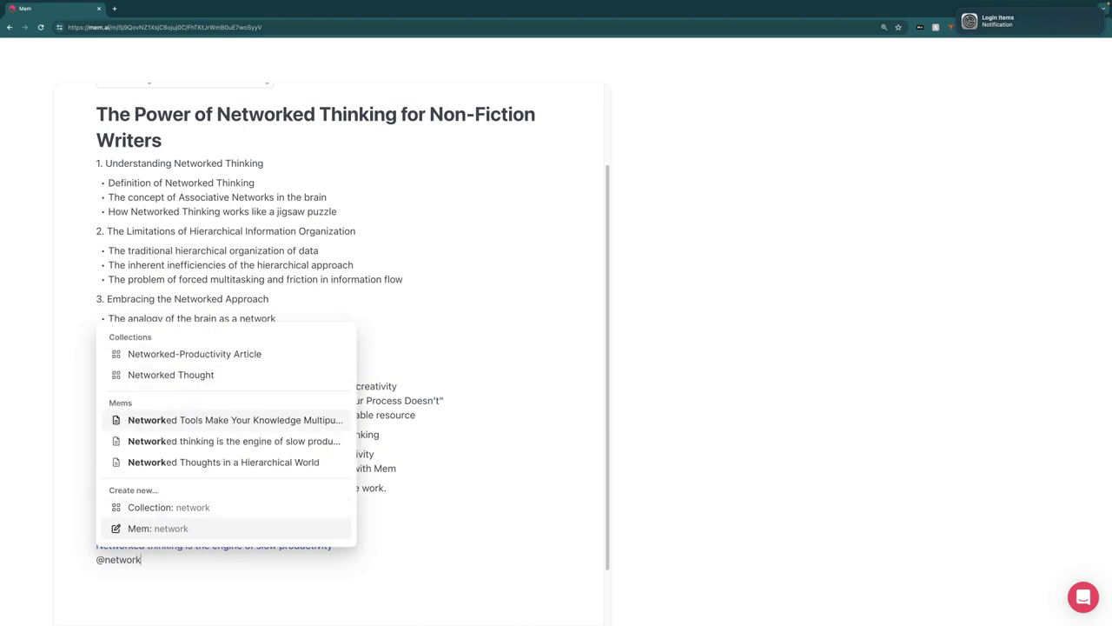
key("Down")
key("Up")
key("Up")
key("Return")
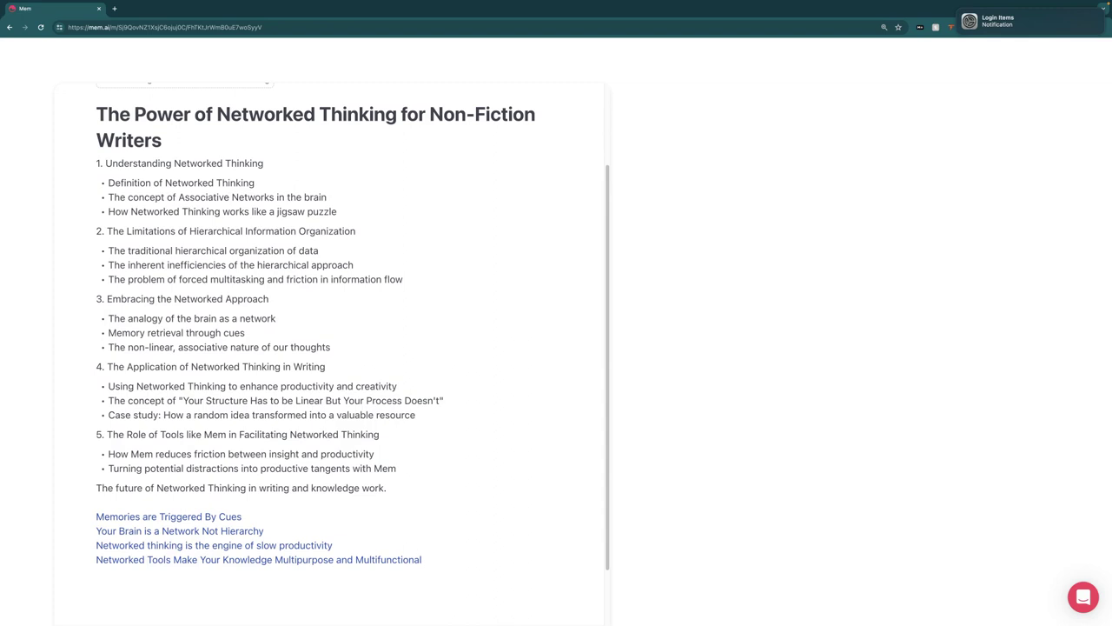
Add a link to the mem "Organizing Information in a Network Initially Creates Cognitive Dissonance" on a new line
key("Return")
type("@")
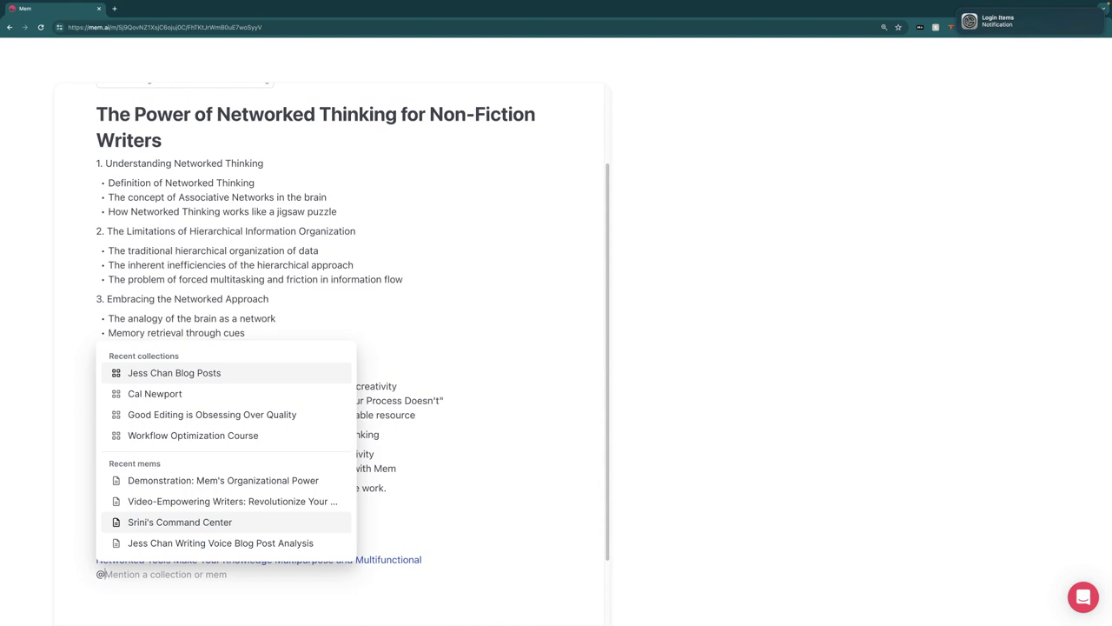
type("networ")
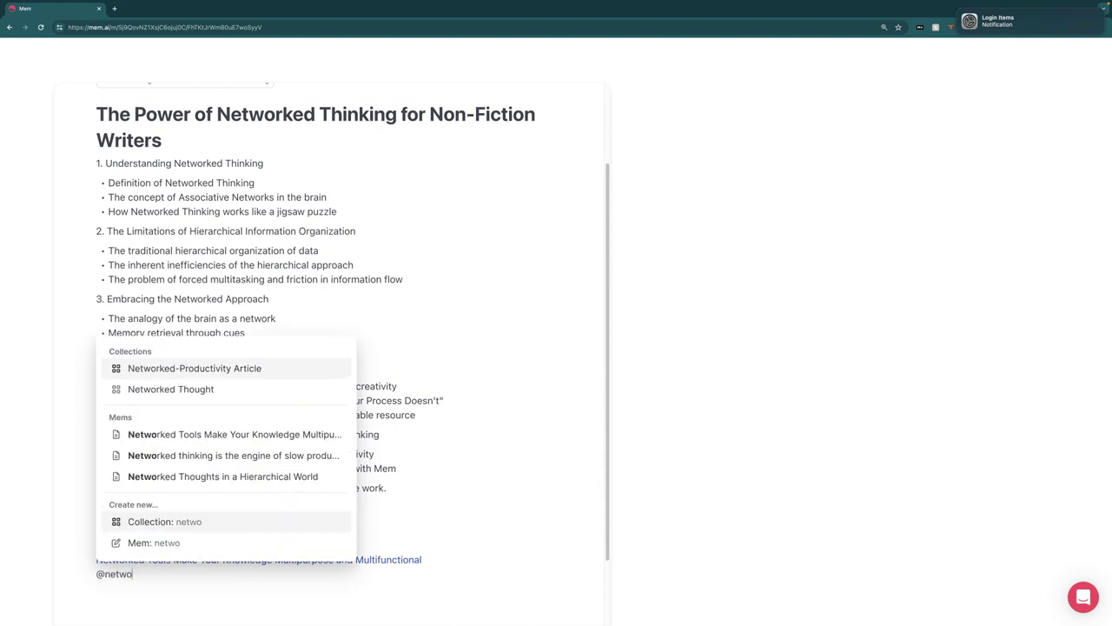
key("BackSpace")
key("BackSpace")
key("BackSpace")
key("BackSpace")
key("BackSpace")
key("BackSpace")
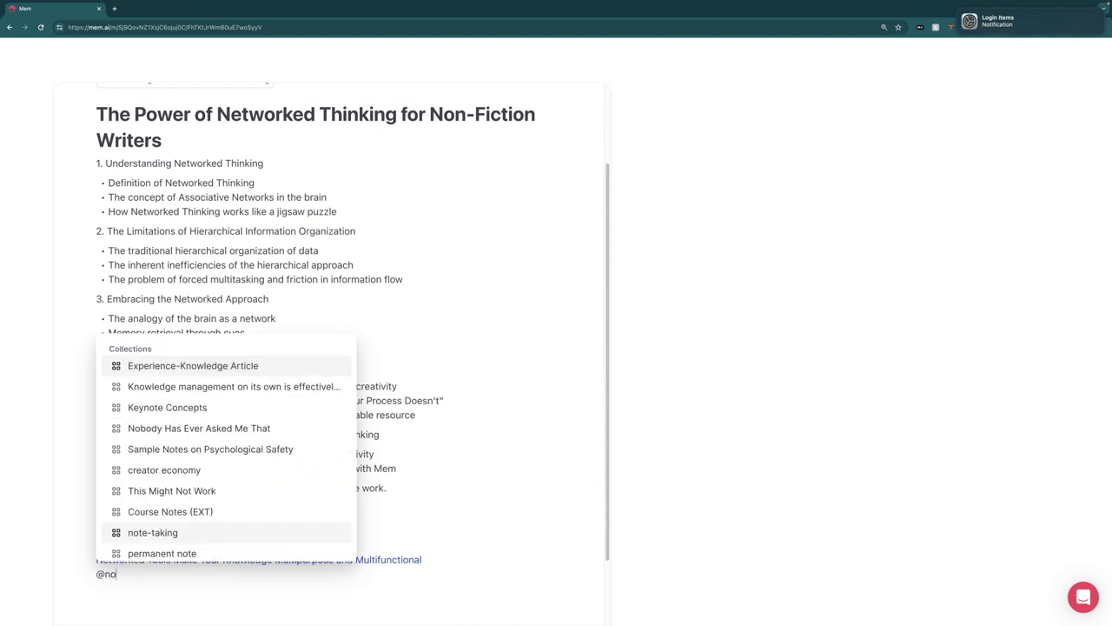
type("organizing")
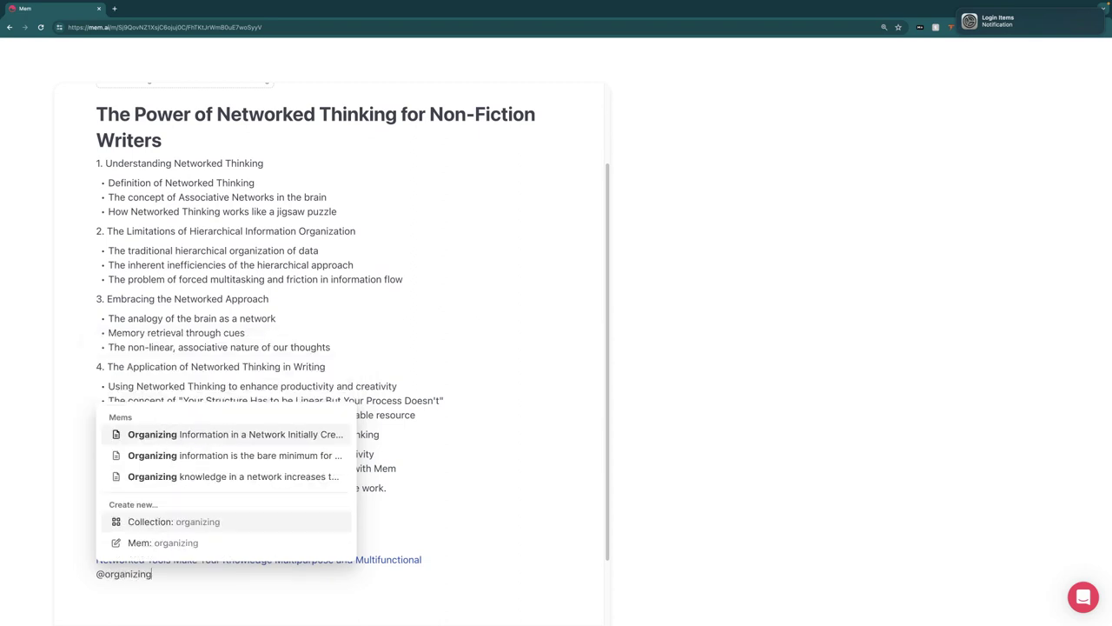
key("Return")
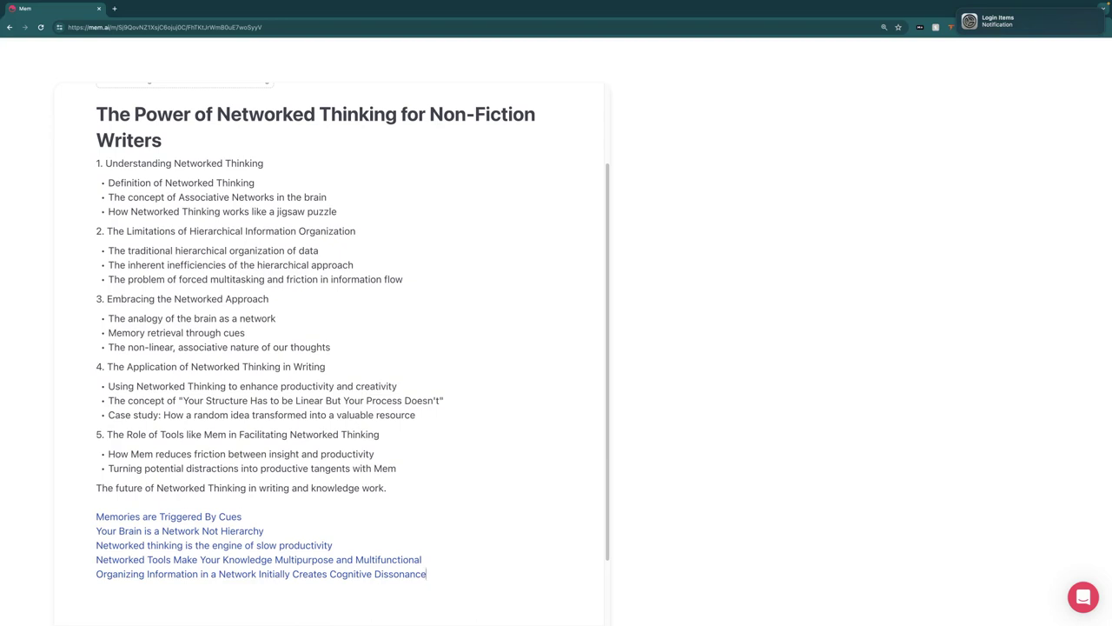
Add a link to the mem "Organizing knowledge in a network increases the probability of combinatorial insight" at the end of the list
key("Return")
type("@organizing")
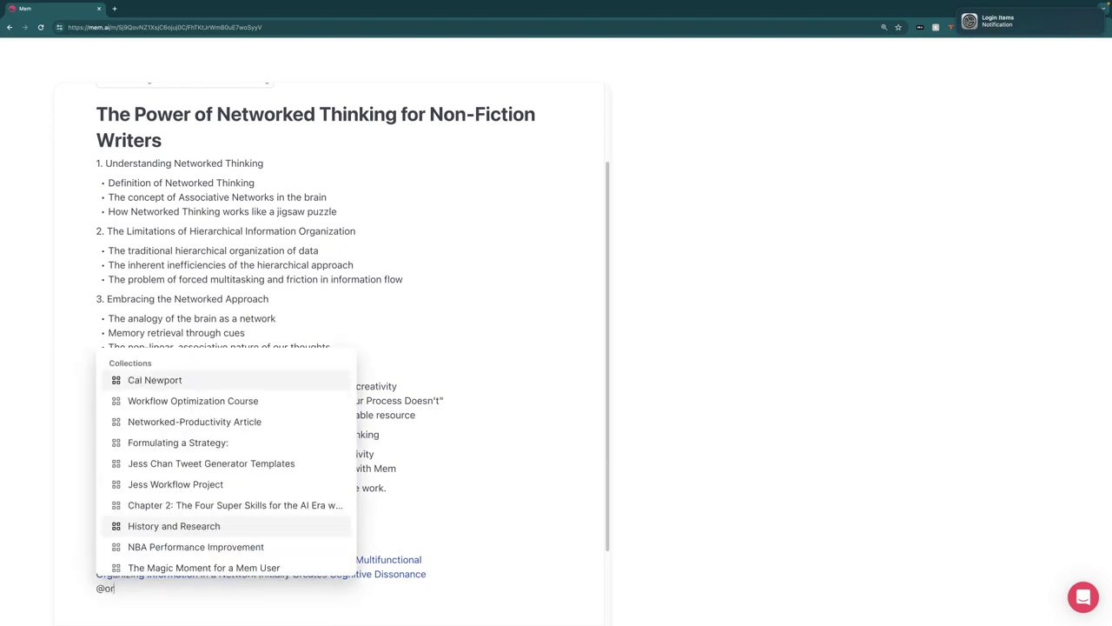
key("Down")
key("Up")
key("Down")
key("Down")
key("Return")
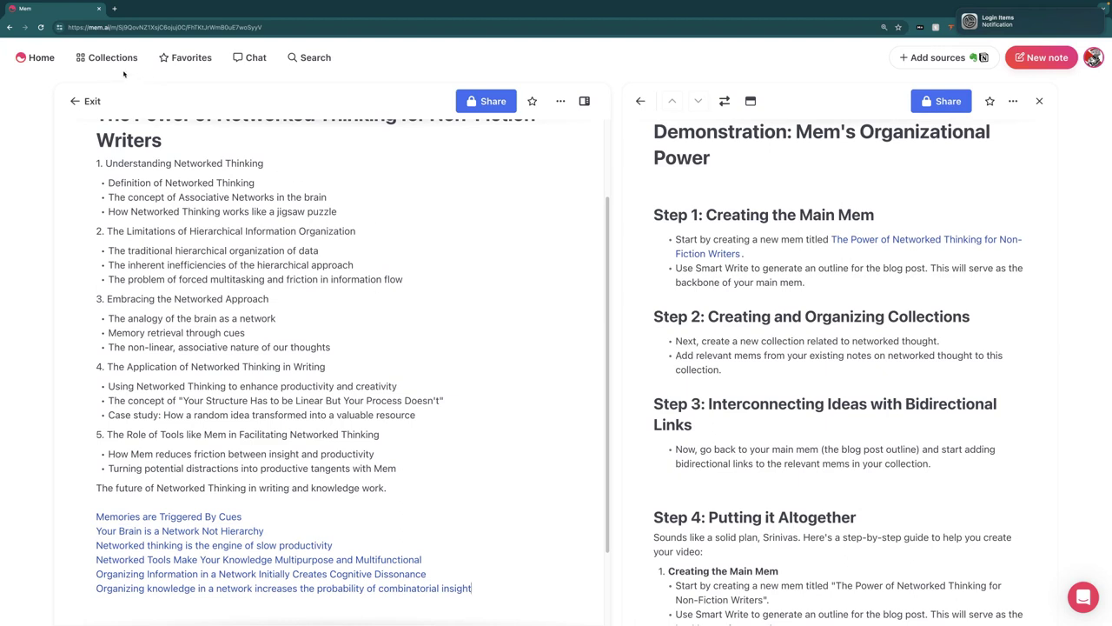
Open the overview of all collections and sort it alphabetically
left_click(100, 57)
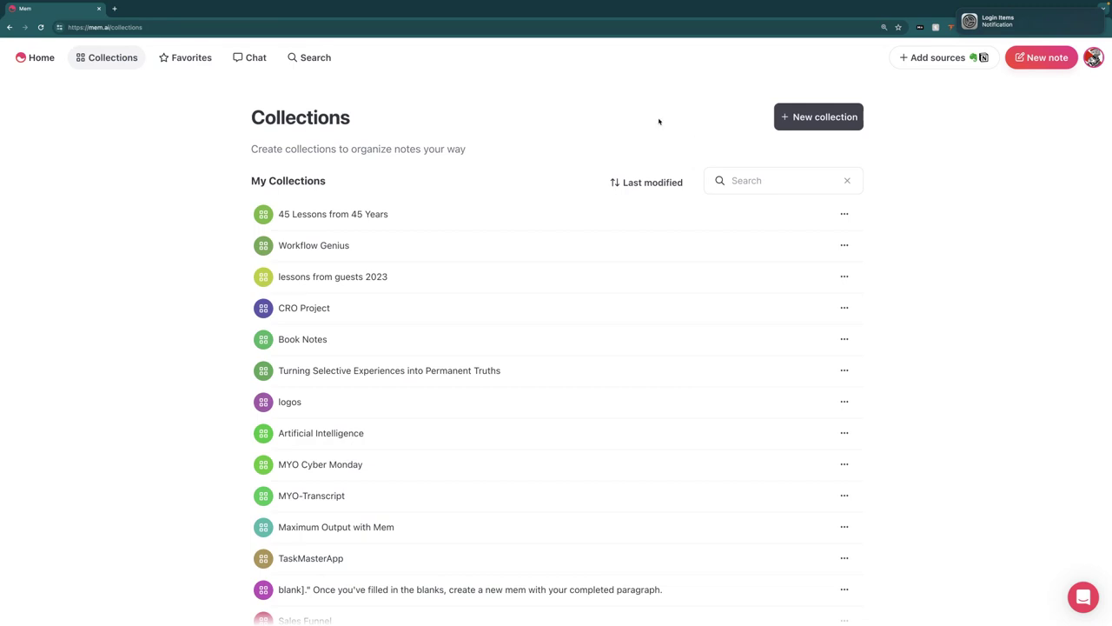
left_click(647, 183)
left_click(632, 224)
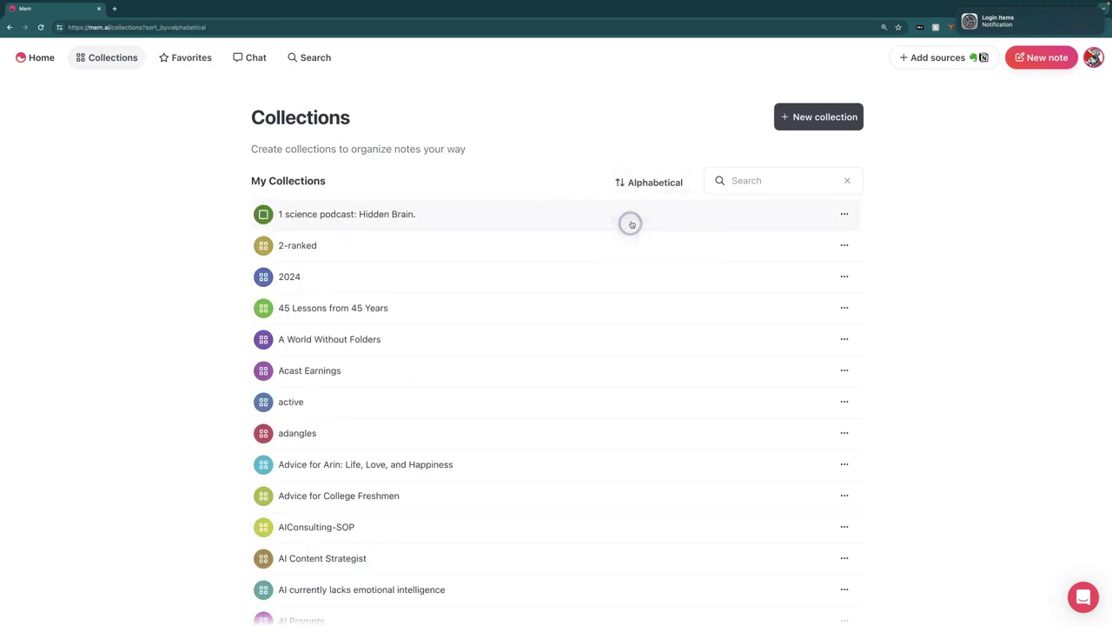
Create a new collection named "Networked Thinking-NonFiction Writers"
scroll(608, 252, "down", 1)
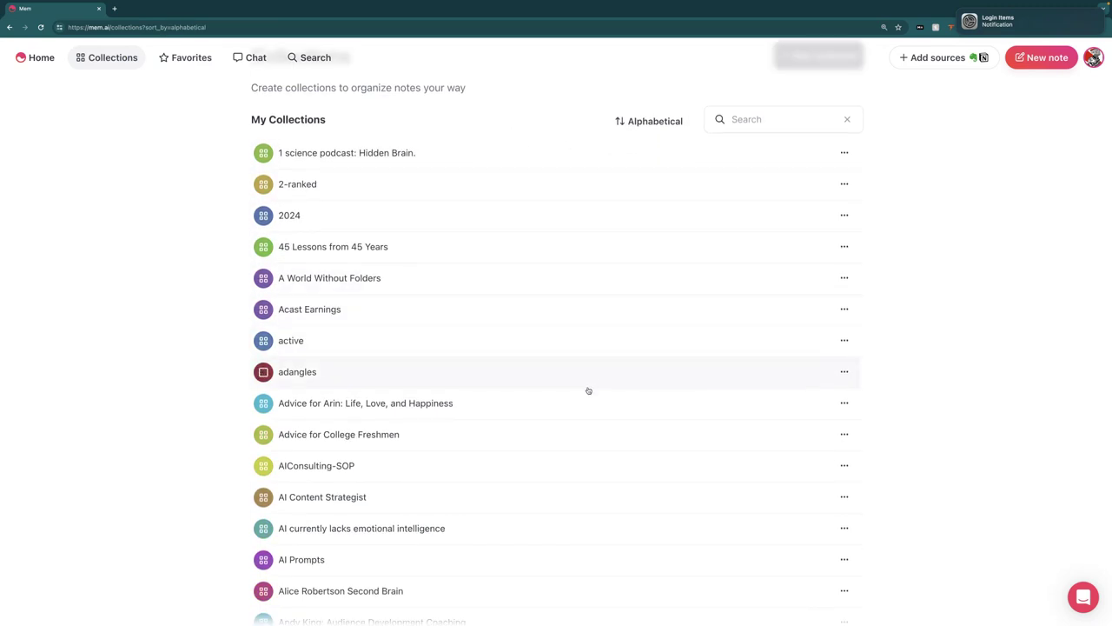
scroll(709, 270, "down", 1)
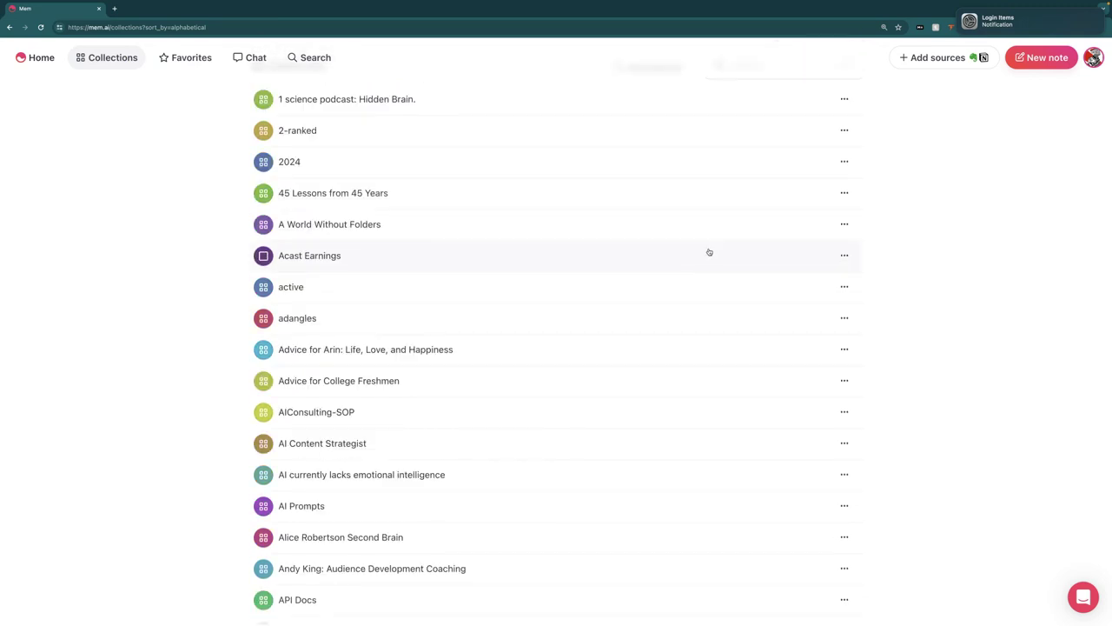
scroll(680, 303, "down", 3)
scroll(677, 320, "up", 5)
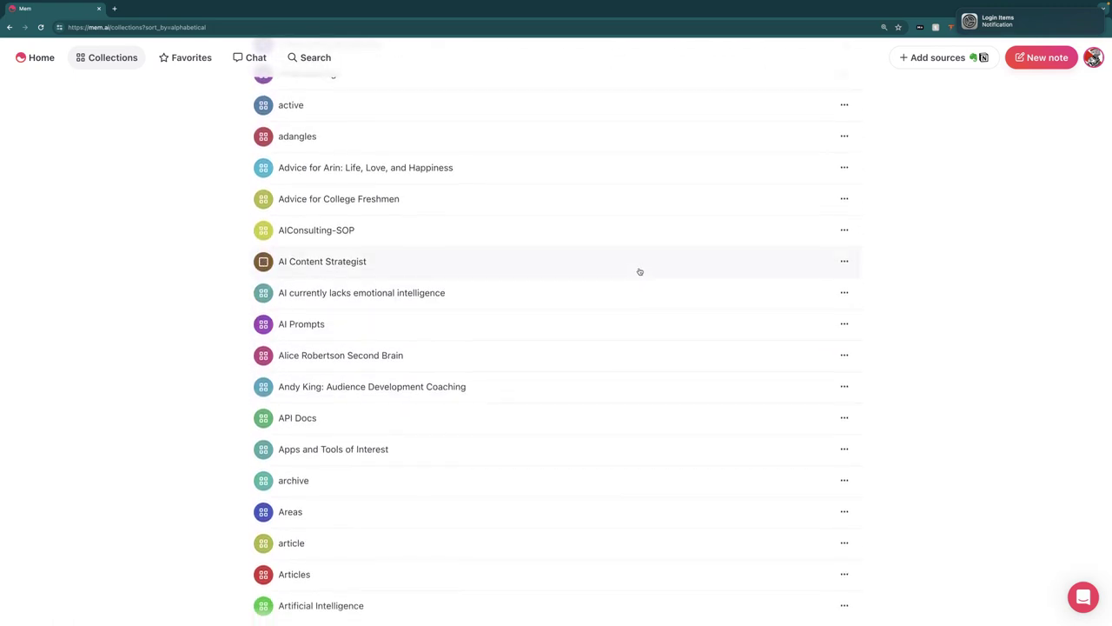
left_click(822, 120)
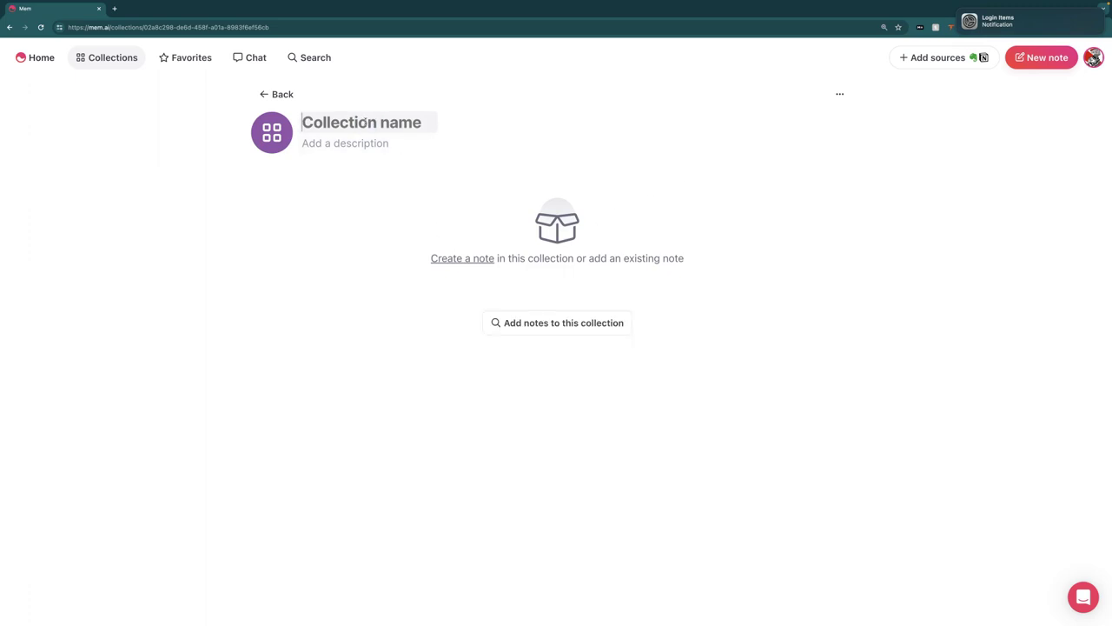
type("NEw")
key("BackSpace")
key("BackSpace")
type("etworked")
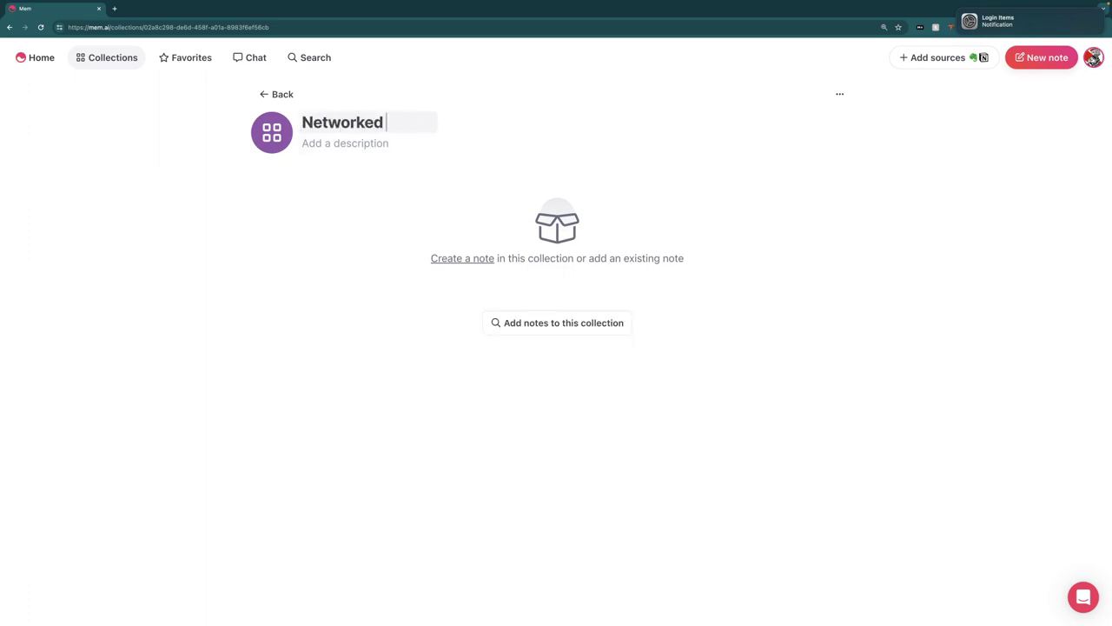
type(" Thinking-Niono")
key("BackSpace")
key("BackSpace")
key("BackSpace")
key("BackSpace")
type("onFiction Writers")
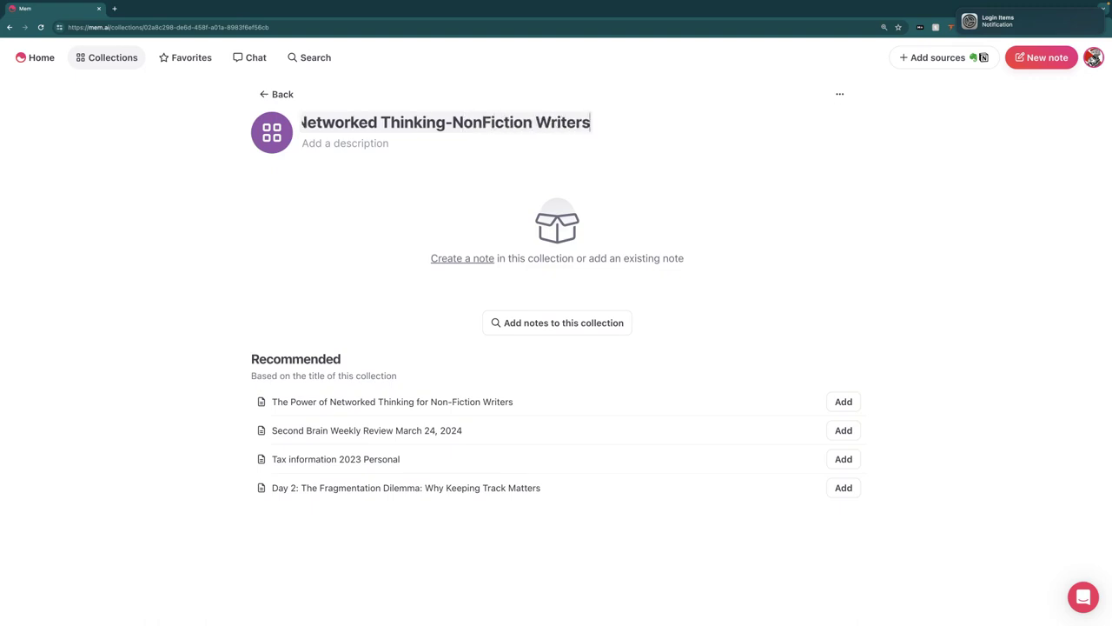
left_click(491, 174)
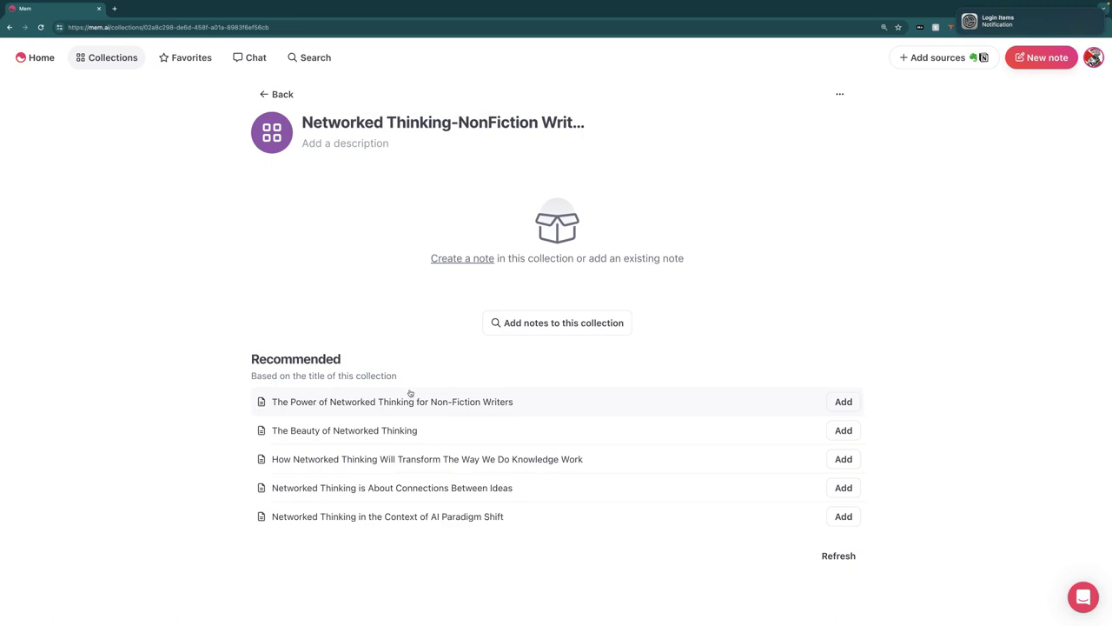
Add the recommended notes "The Power of Networked Thinking for Non-Fiction Writers", "The Beauty of Networked Thinking" and "Networked Thinking is About Connections Between Ideas" to the collection
left_click(840, 405)
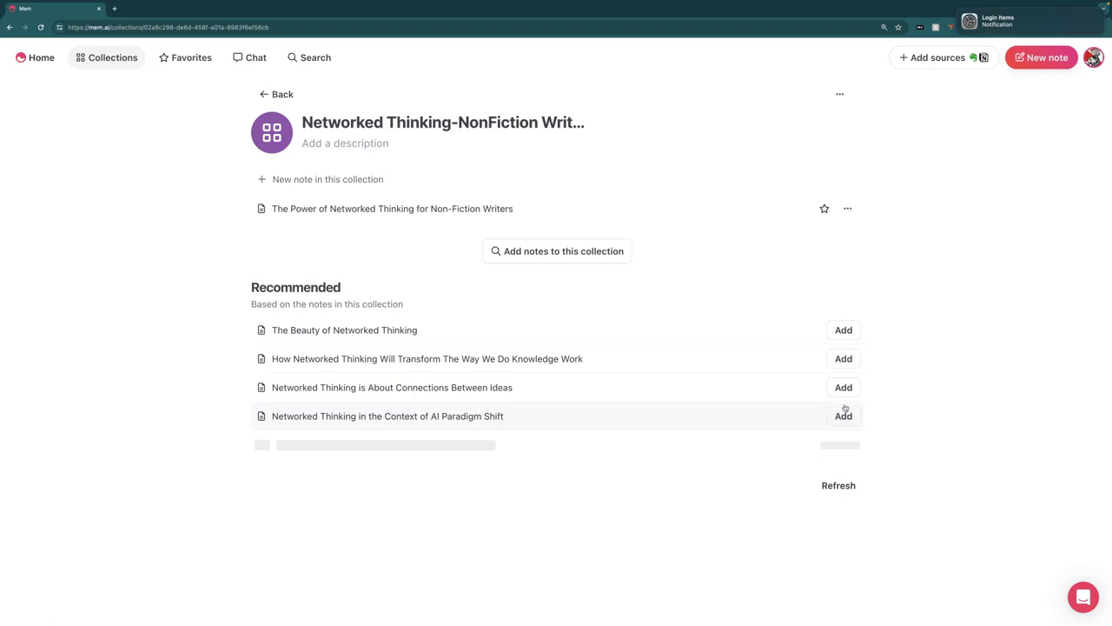
left_click(844, 339)
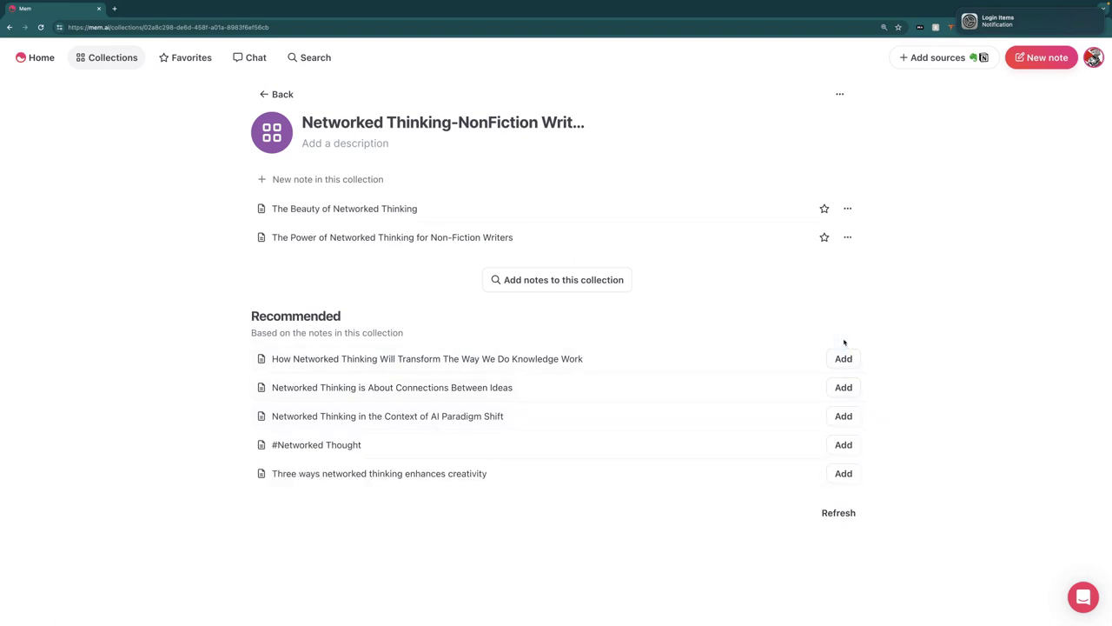
left_click(844, 387)
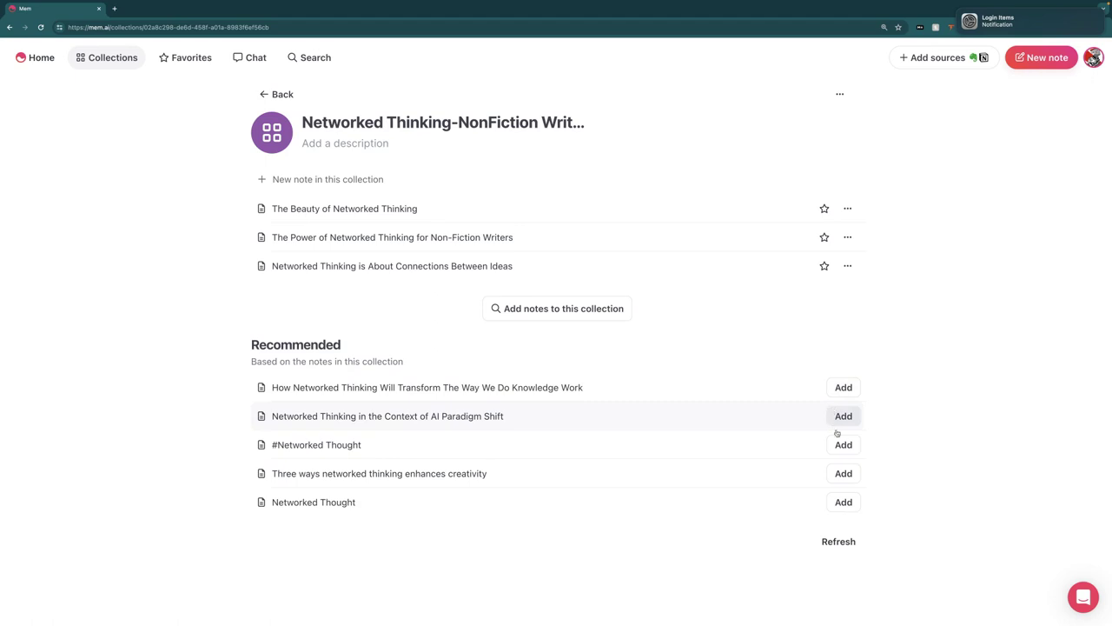
Add "Three ways networked thinking enhances creativity", "Networked Thought" and "Networked Thinking Leads to Exponential Increases in the Creation of Knowledge" to the collection
left_click(850, 480)
left_click(843, 503)
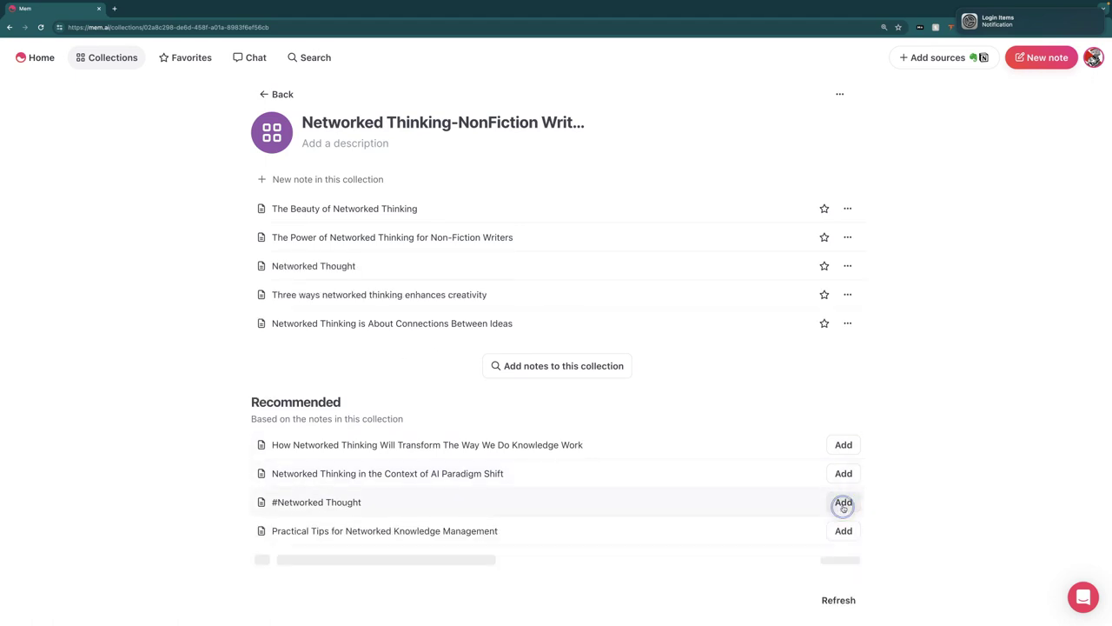
left_click(843, 560)
Leave the collection and open the recent mem "Demonstration: Mem's Organizational Power"
left_click(280, 95)
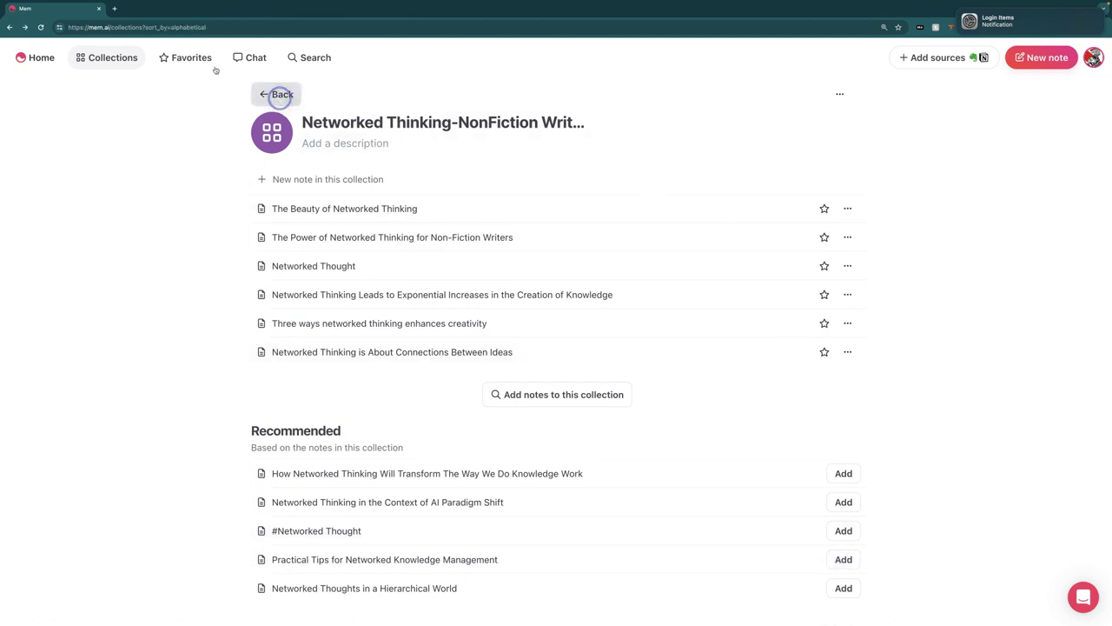
left_click(310, 57)
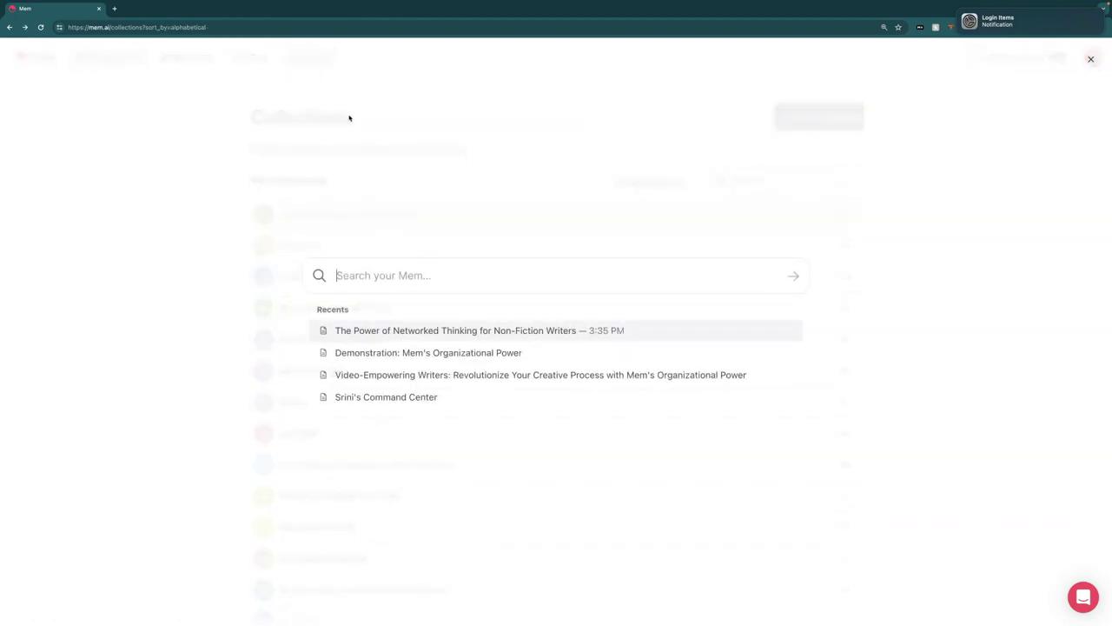
left_click(373, 353)
scroll(479, 248, "down", 5)
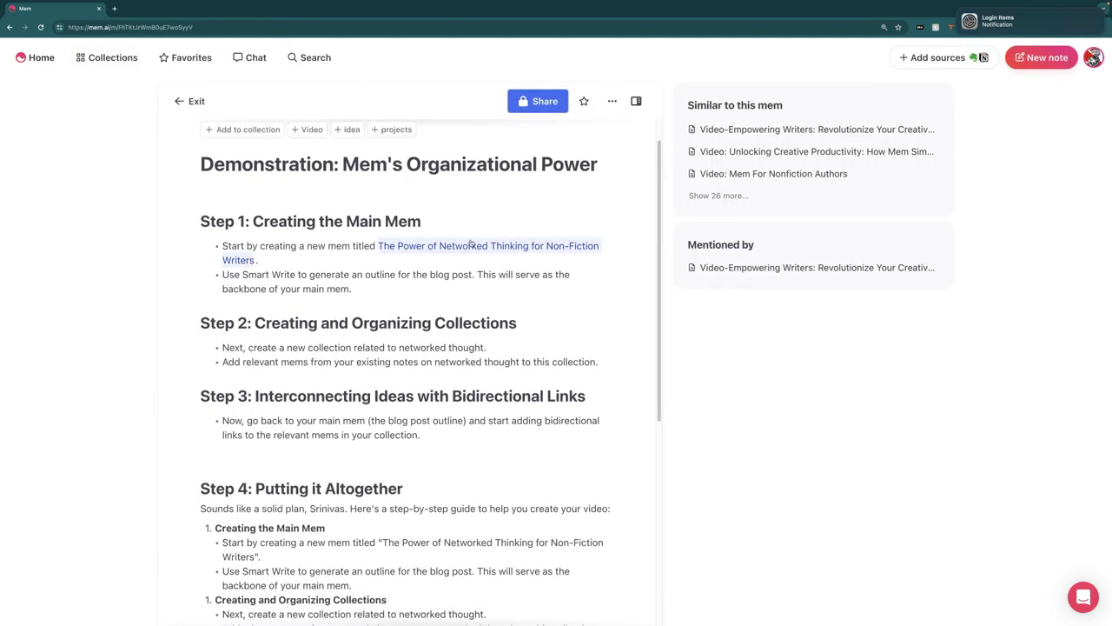
Open the mem linked in Step 1, "The Power of Networked Thinking for Non-Fiction Writers", make it the main mem and close the demonstration mem
scroll(479, 248, "up", 2)
scroll(479, 247, "up", 1)
left_click(526, 164)
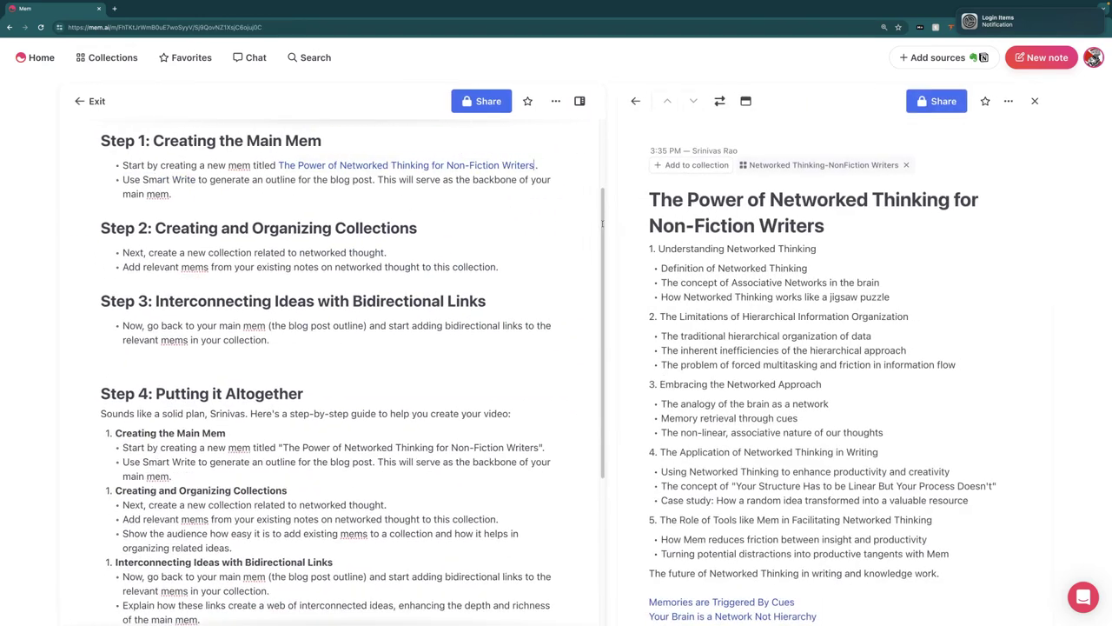
left_click(725, 100)
scroll(428, 314, "up", 2)
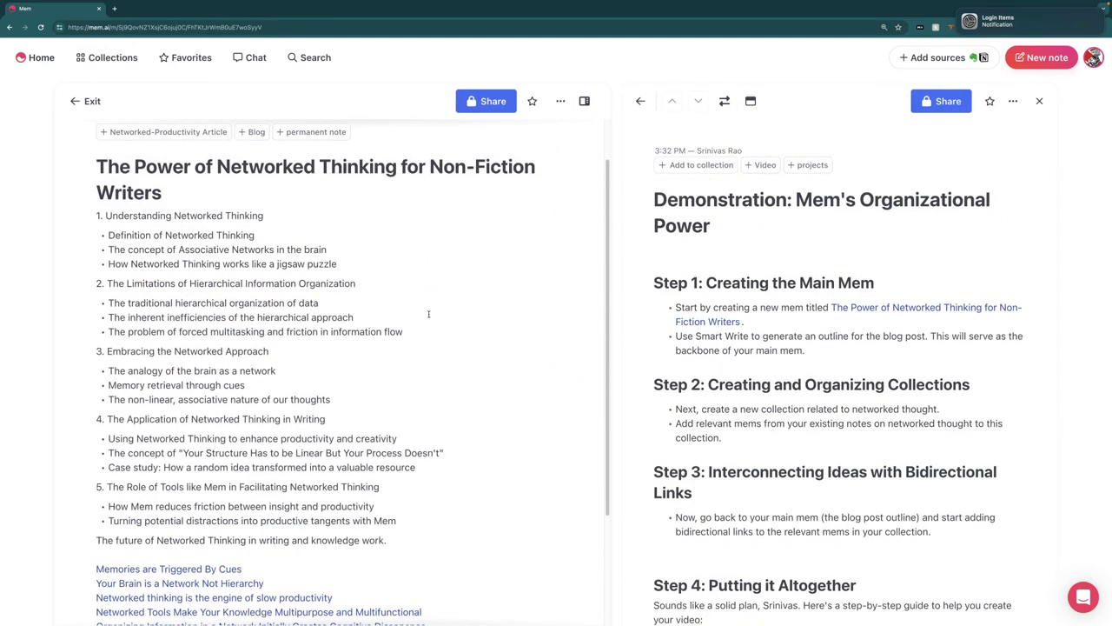
left_click(1039, 101)
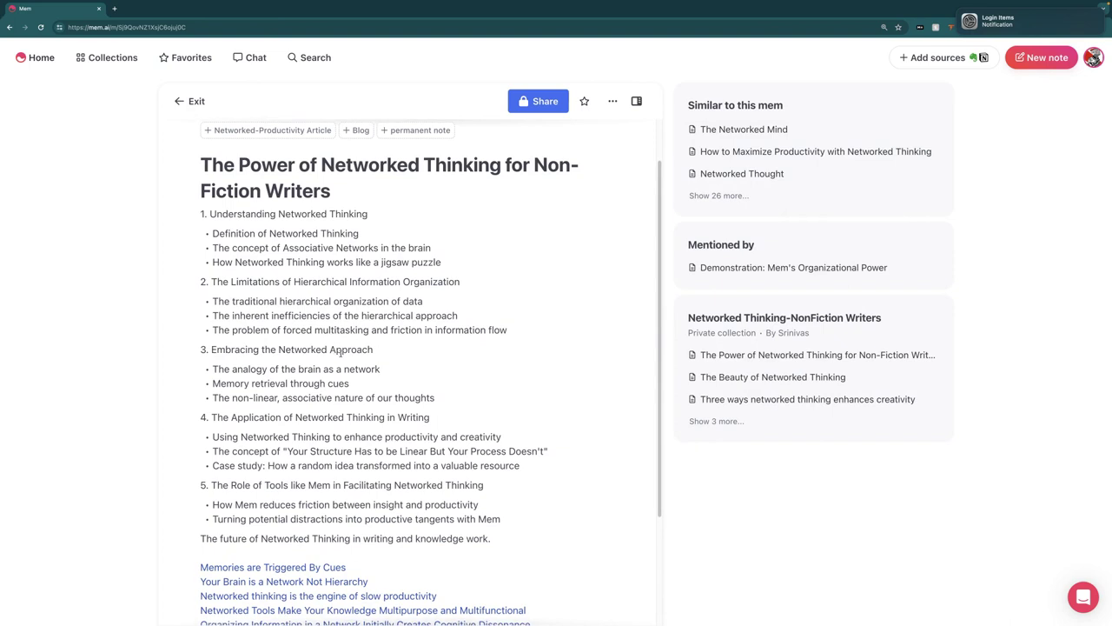
Open the linked mem "Memories are Triggered By Cues" from the end of the outline and add it to the "Networked Thinking-NonFiction Writers" collection
scroll(339, 351, "down", 2)
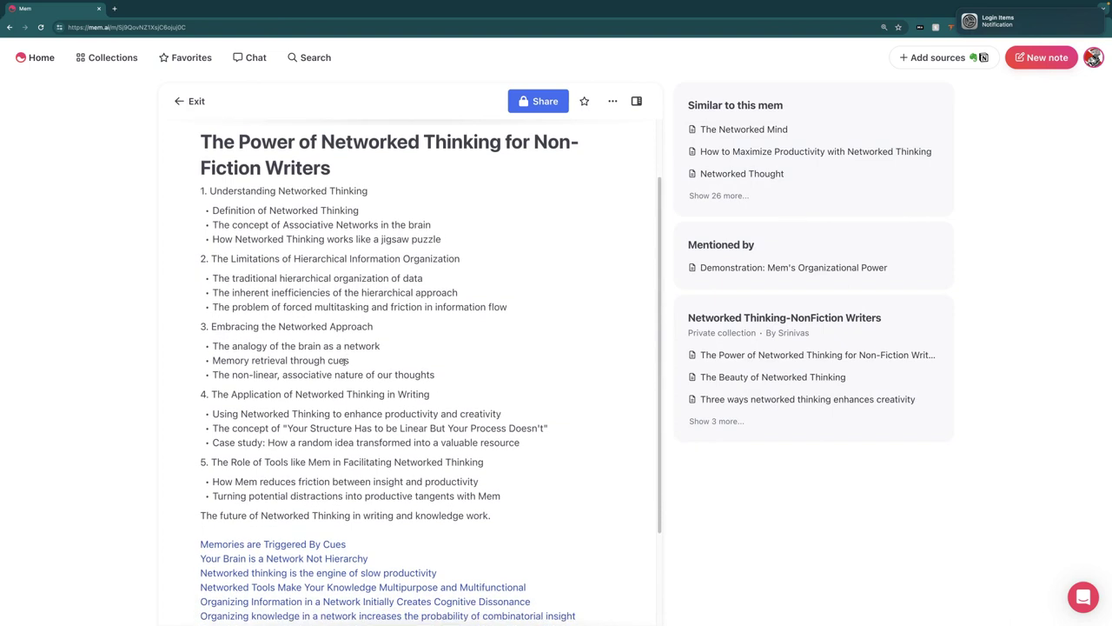
scroll(344, 360, "down", 4)
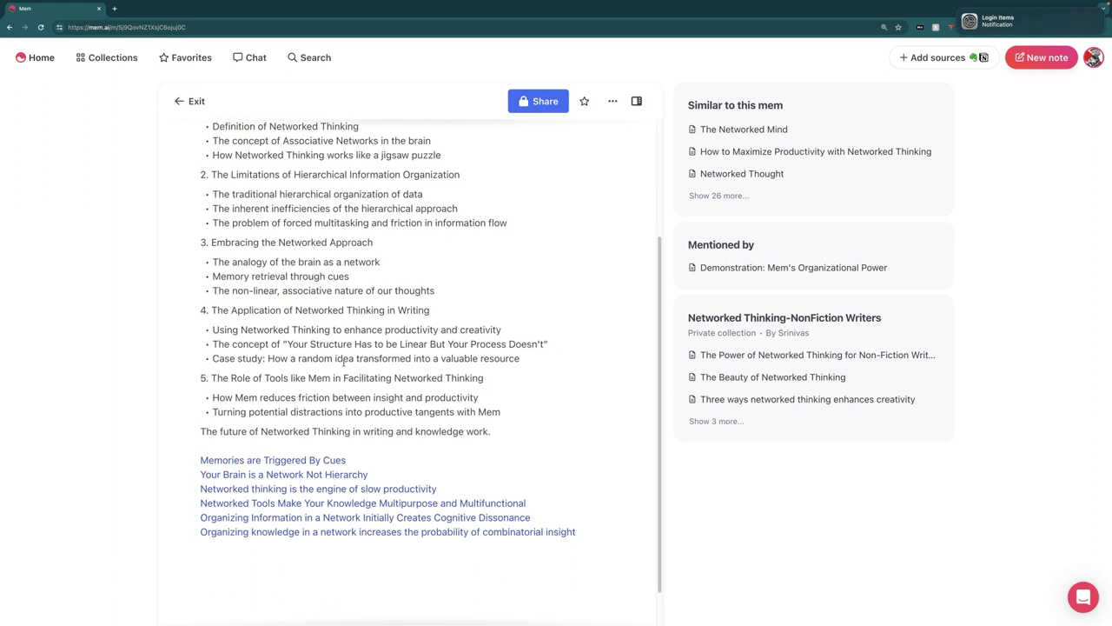
scroll(333, 394, "down", 1)
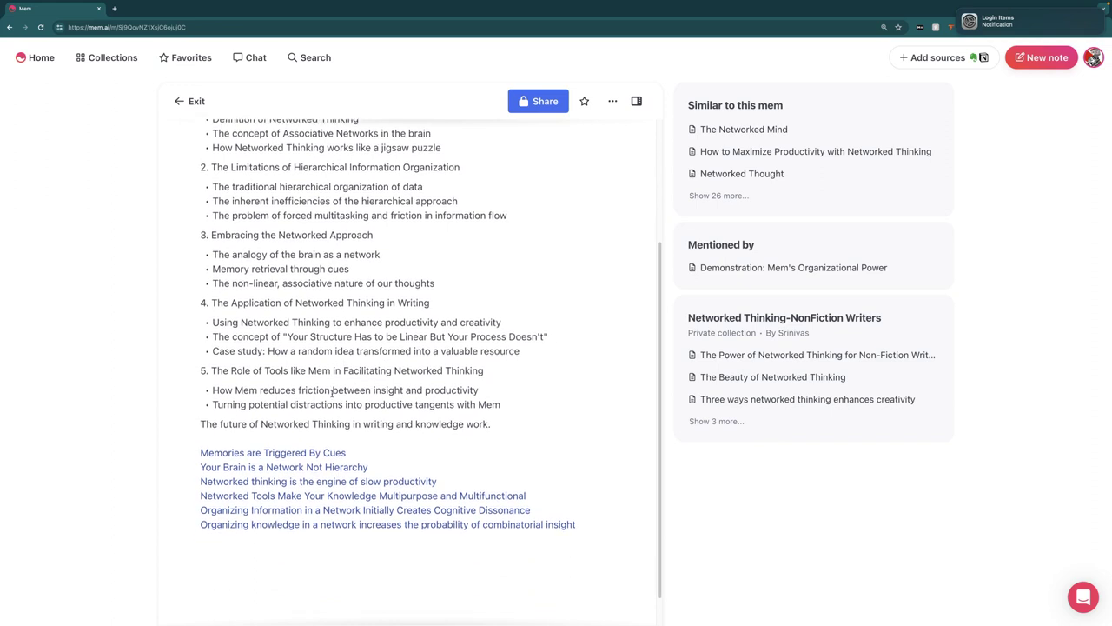
scroll(333, 397, "down", 2)
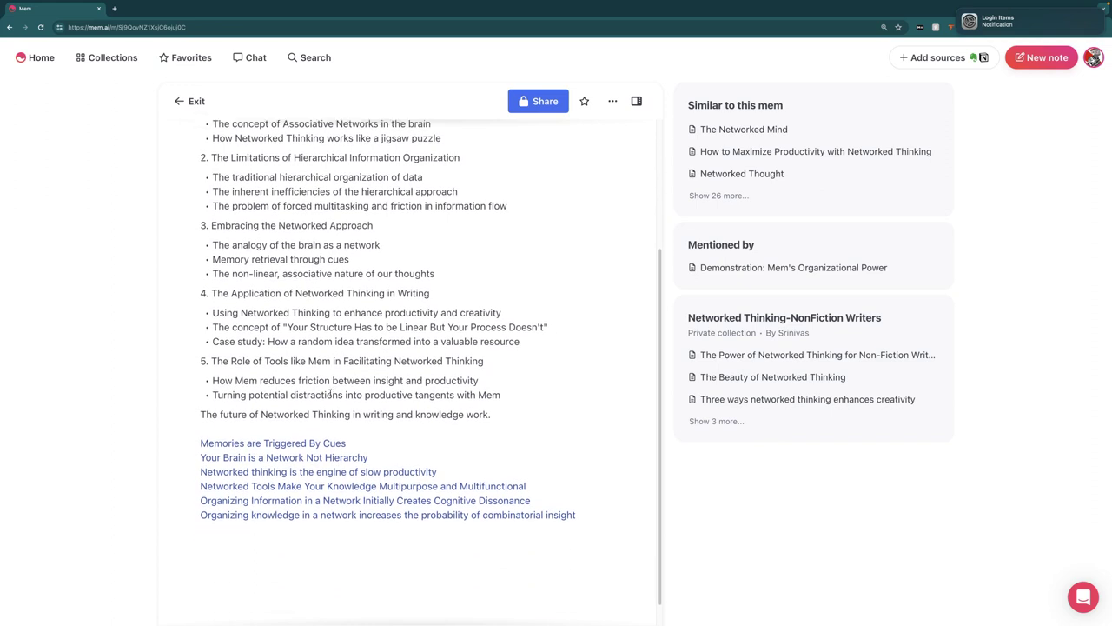
left_click(322, 426)
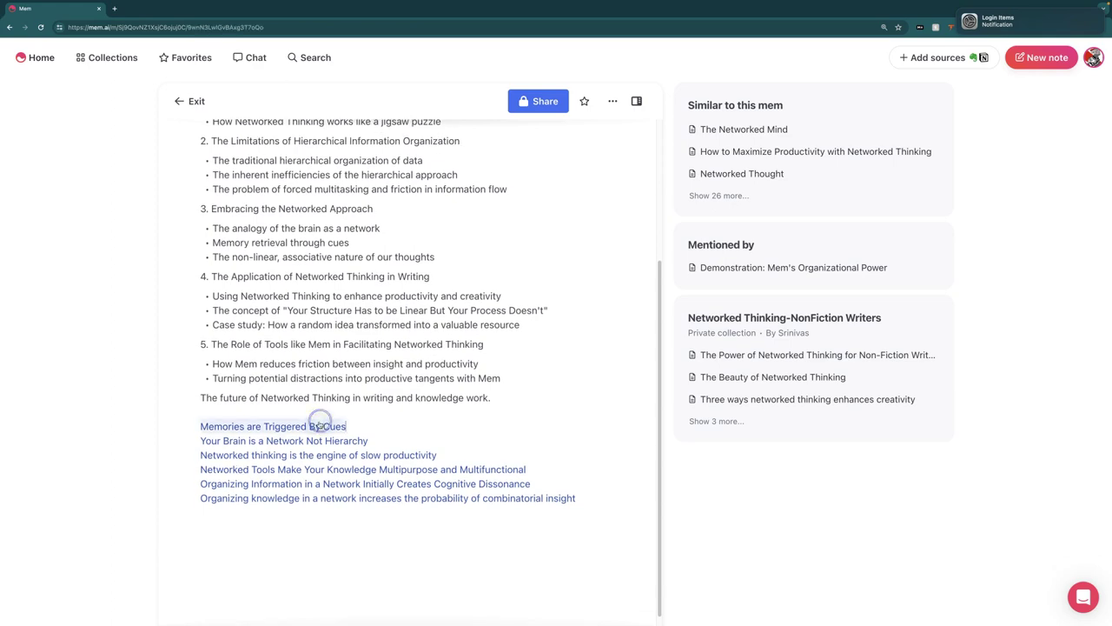
left_click(686, 166)
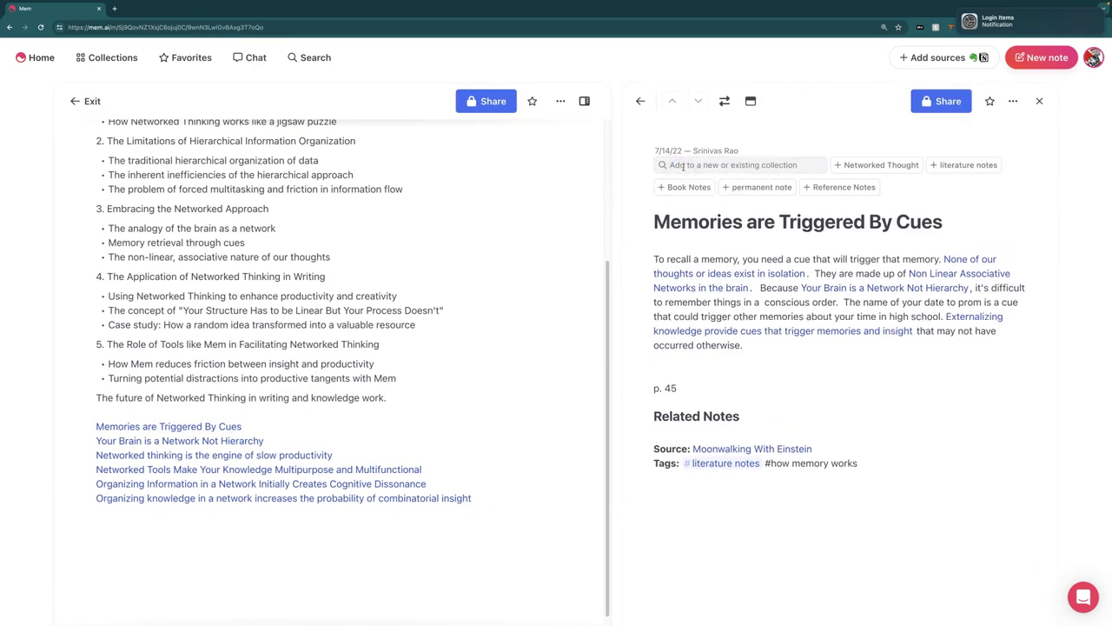
type("net")
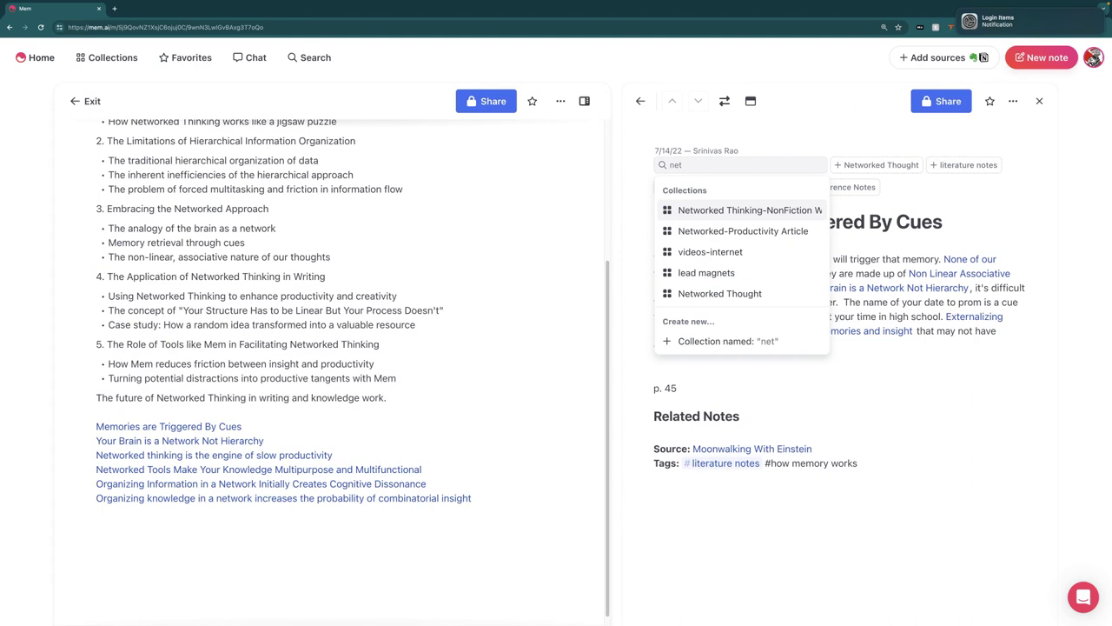
left_click(746, 210)
Open the linked mem "Your Brain is a Network Not Hierarchy" and add it to the "Networked Thinking-NonFiction Writers" collection
left_click(210, 440)
left_click(689, 164)
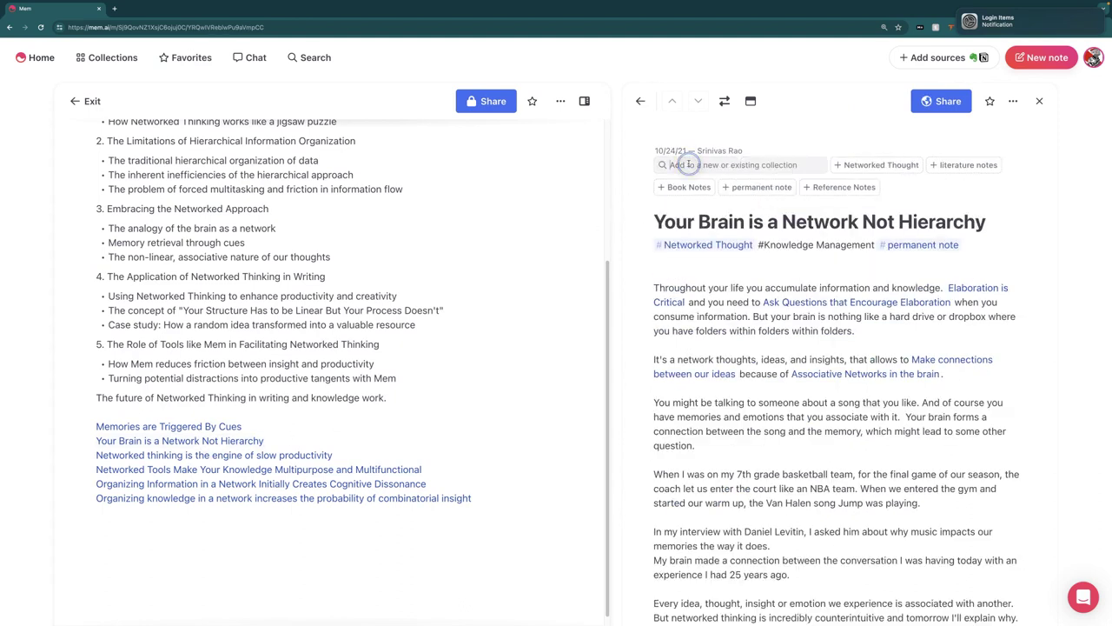
type("netw")
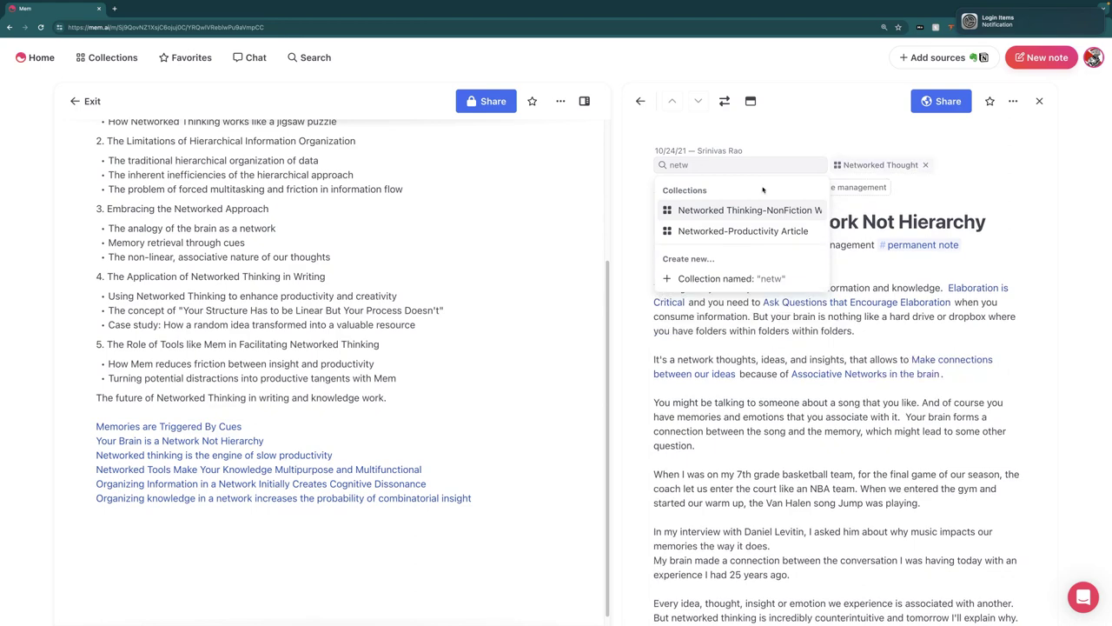
left_click(716, 216)
Close the linked mem, expand the collection beside the outline and add the recommended note "Unleashing the Power of Networked Thought" to it
scroll(513, 167, "up", 5)
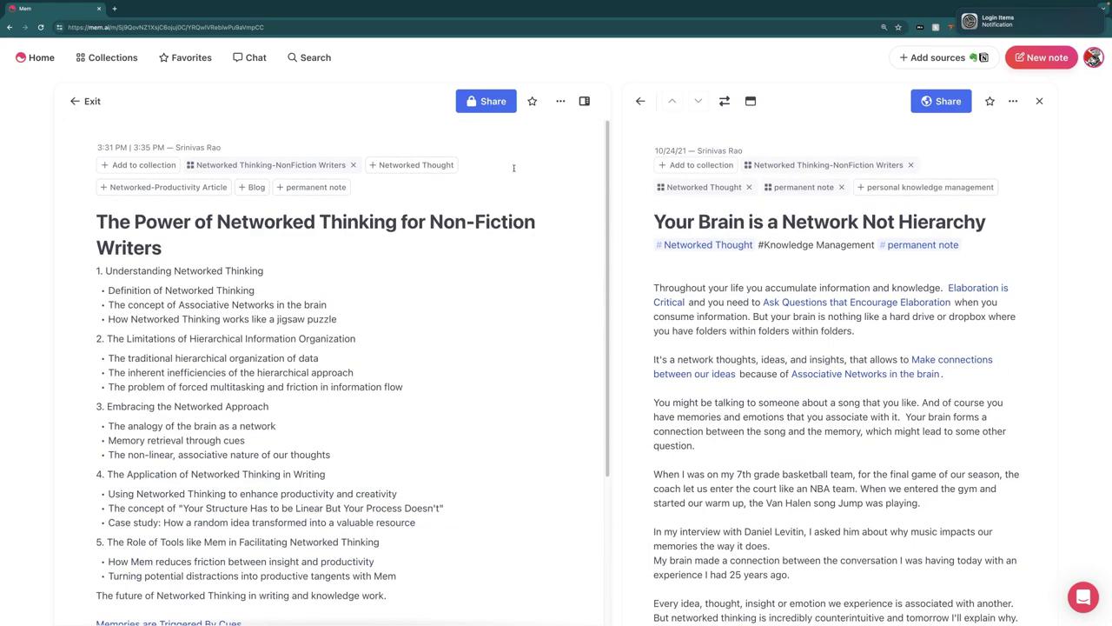
left_click(1040, 101)
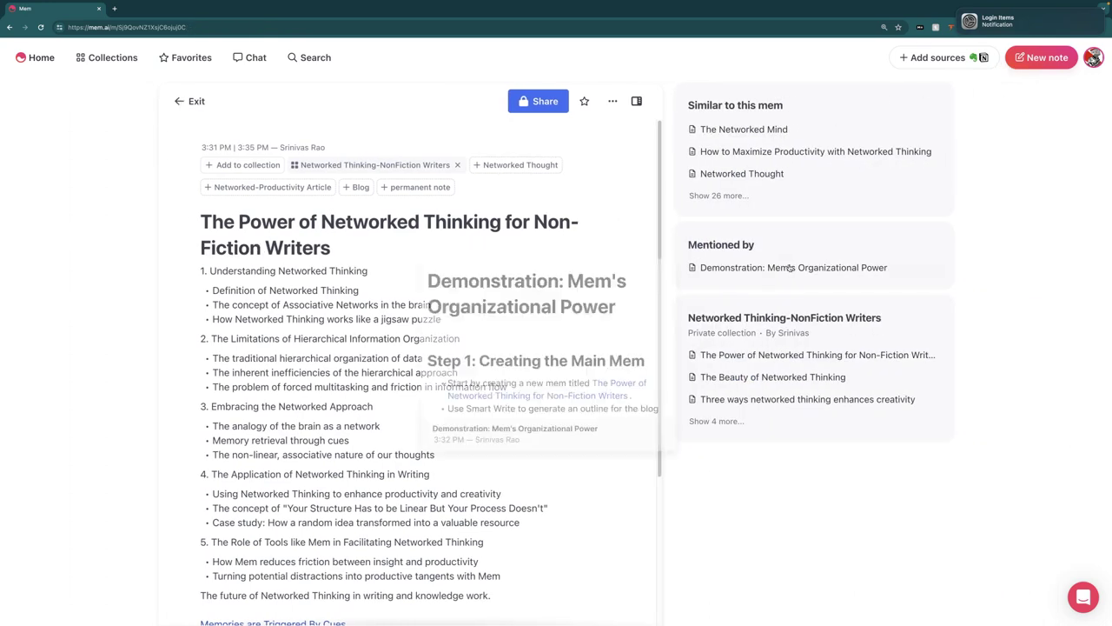
left_click(726, 422)
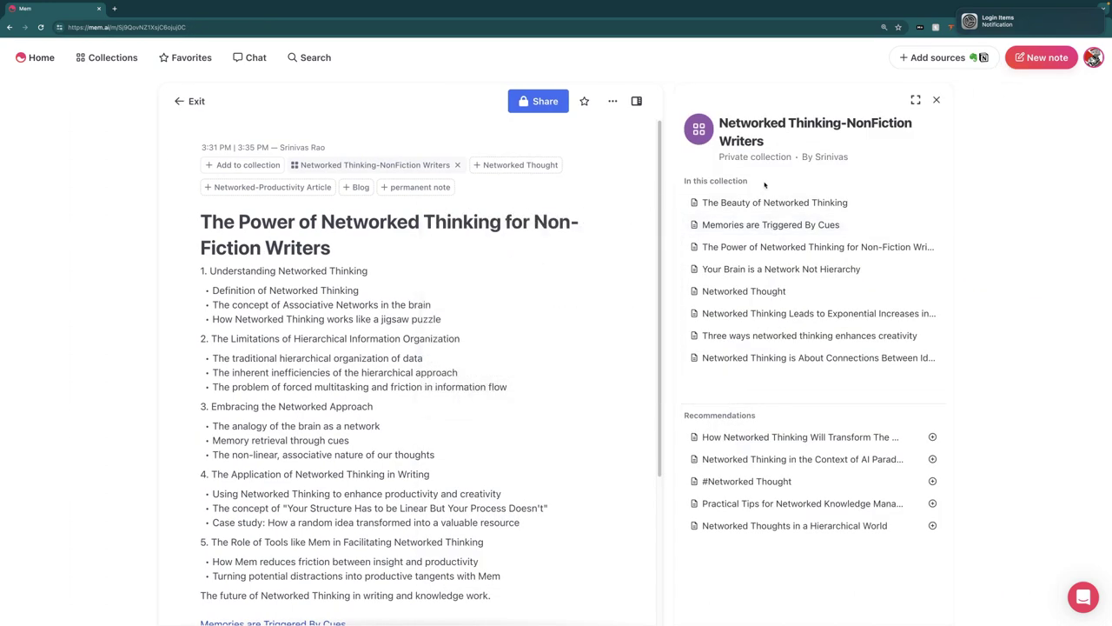
mouse_move(771, 249)
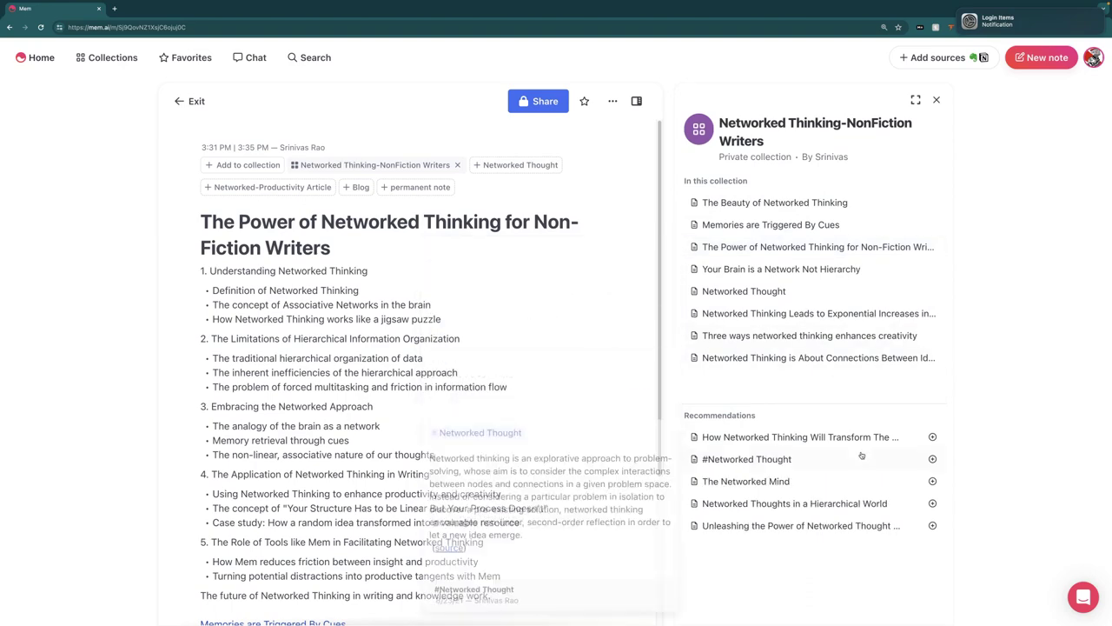
mouse_move(854, 438)
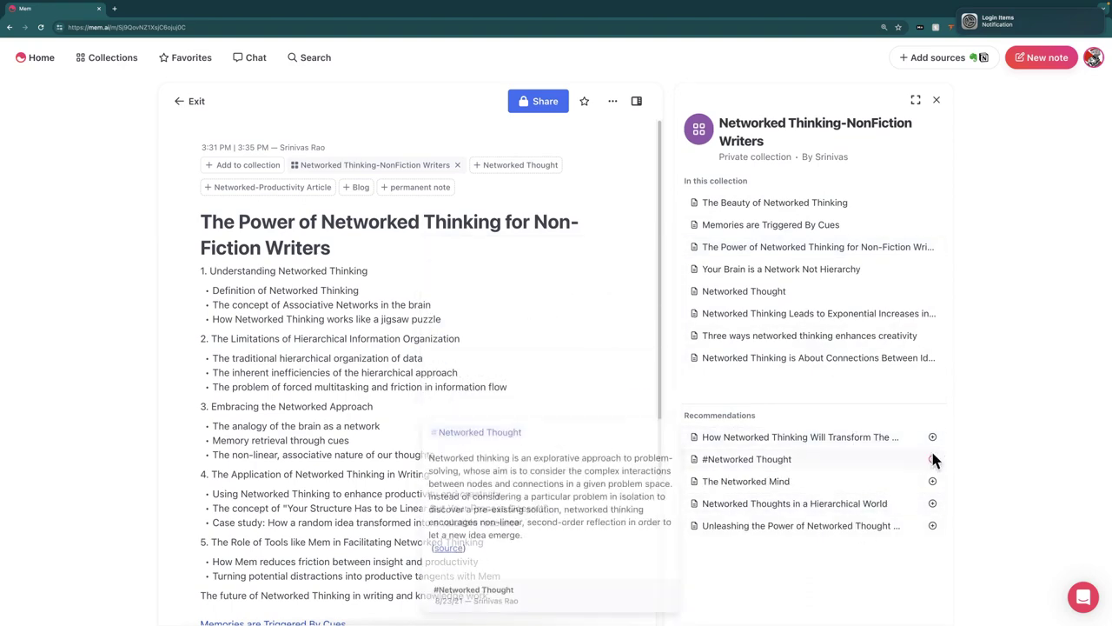
left_click(934, 525)
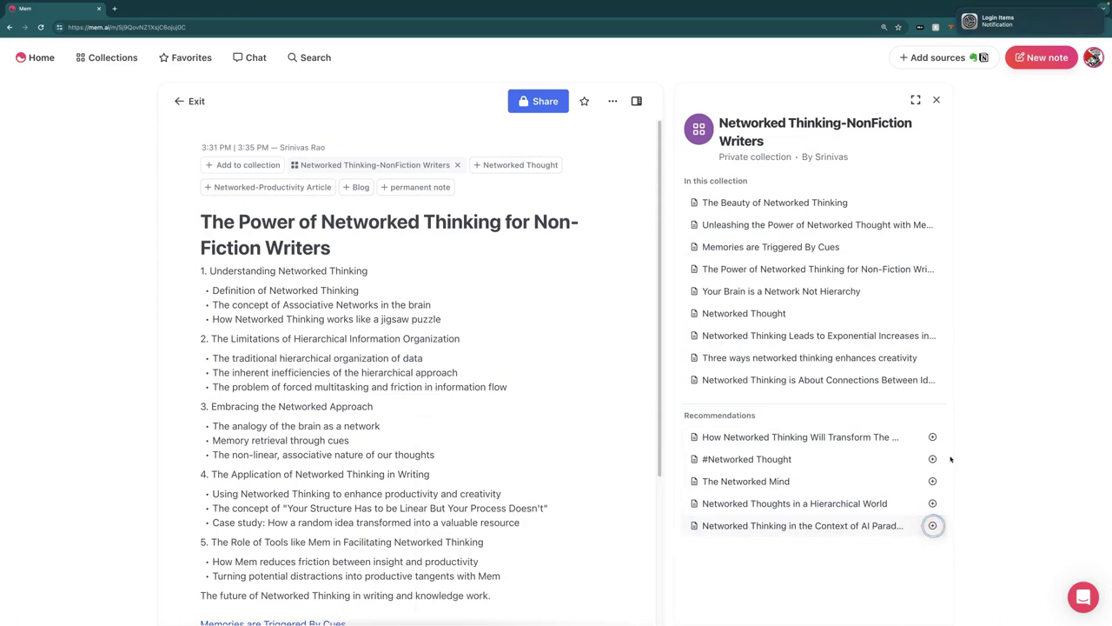
Add a link to the mem "Three ways networked thinking enhances creativity" below the last linked mem at the end of the outline
scroll(335, 358, "down", 5)
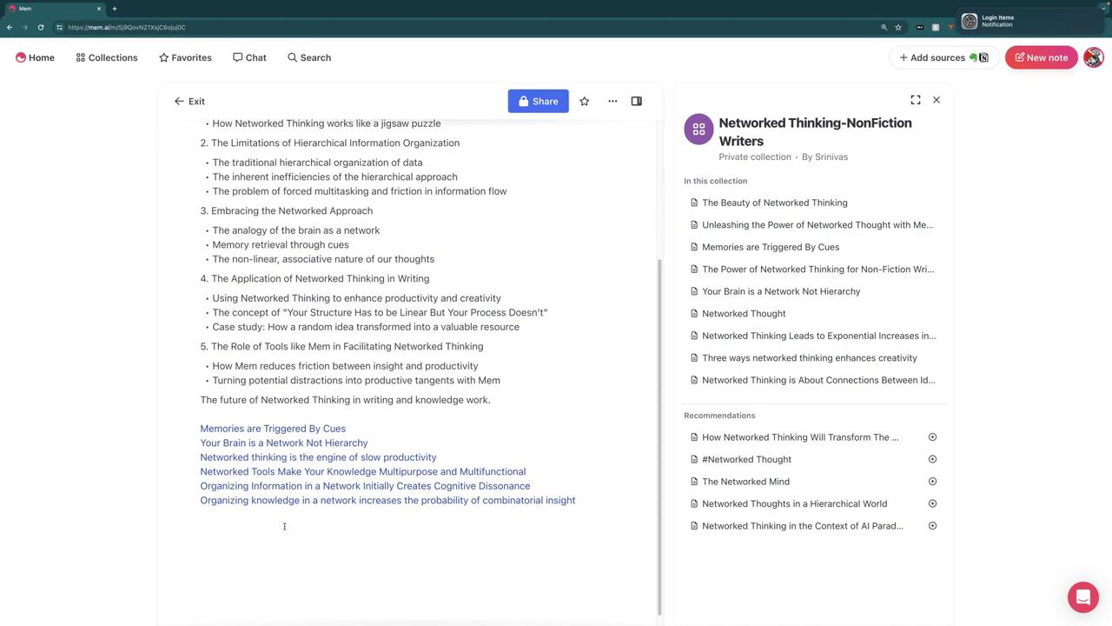
scroll(496, 420, "up", 3)
scroll(490, 386, "down", 3)
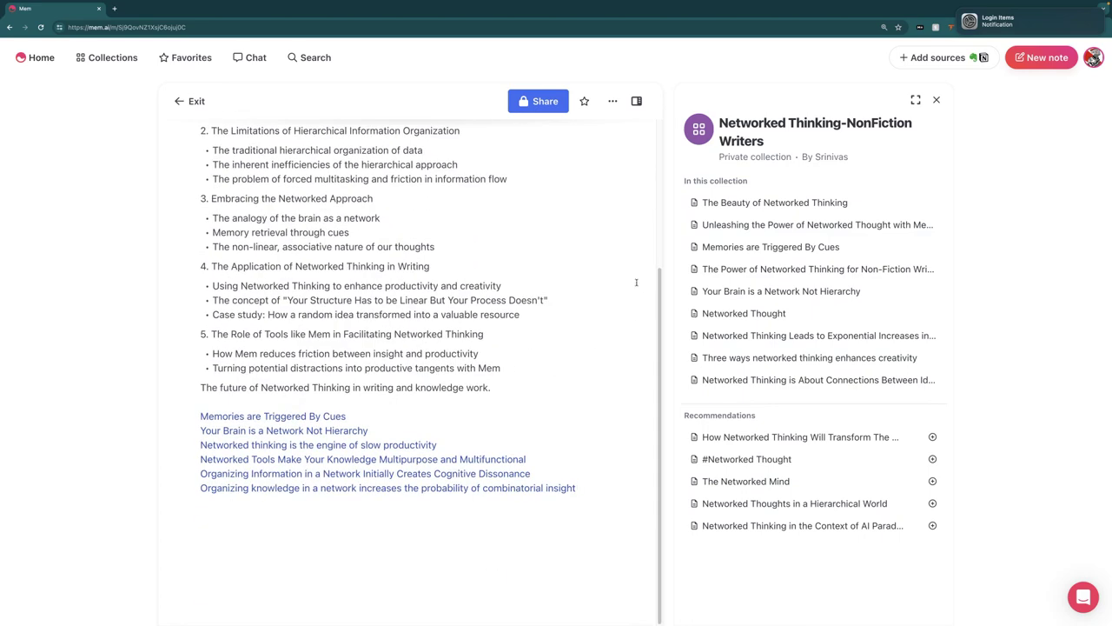
left_click(318, 510)
key("Return")
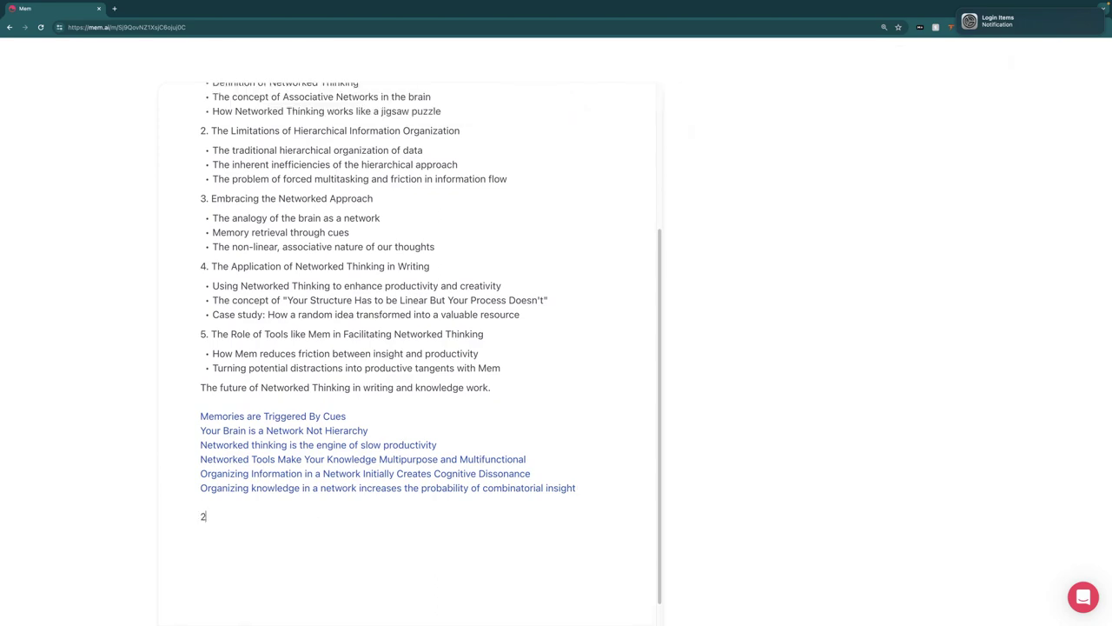
type("@three ways")
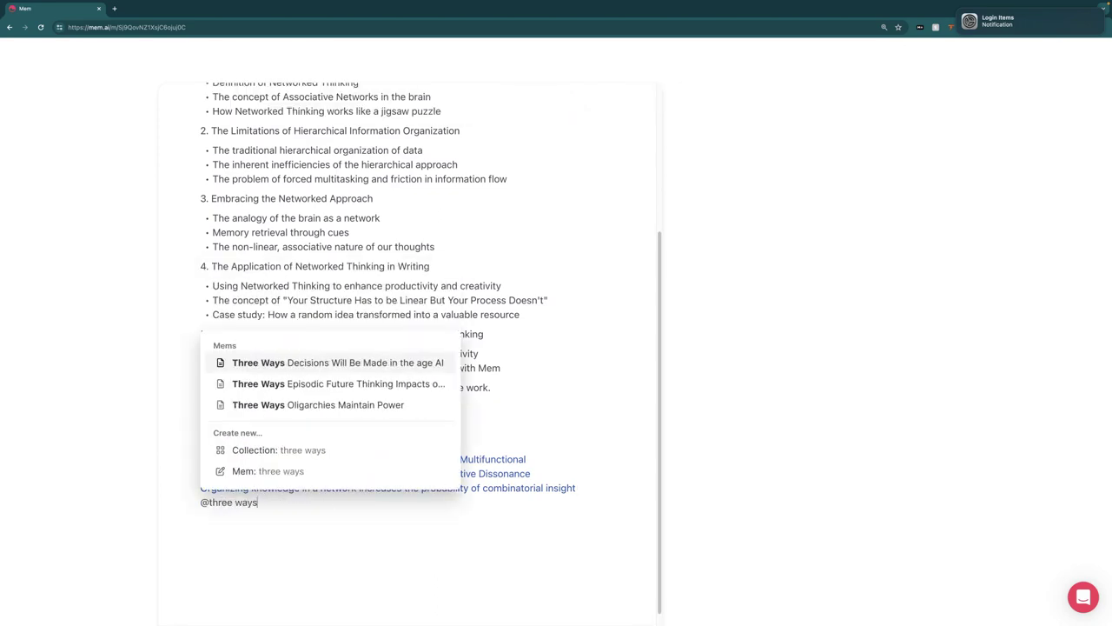
type(" net")
key("Return")
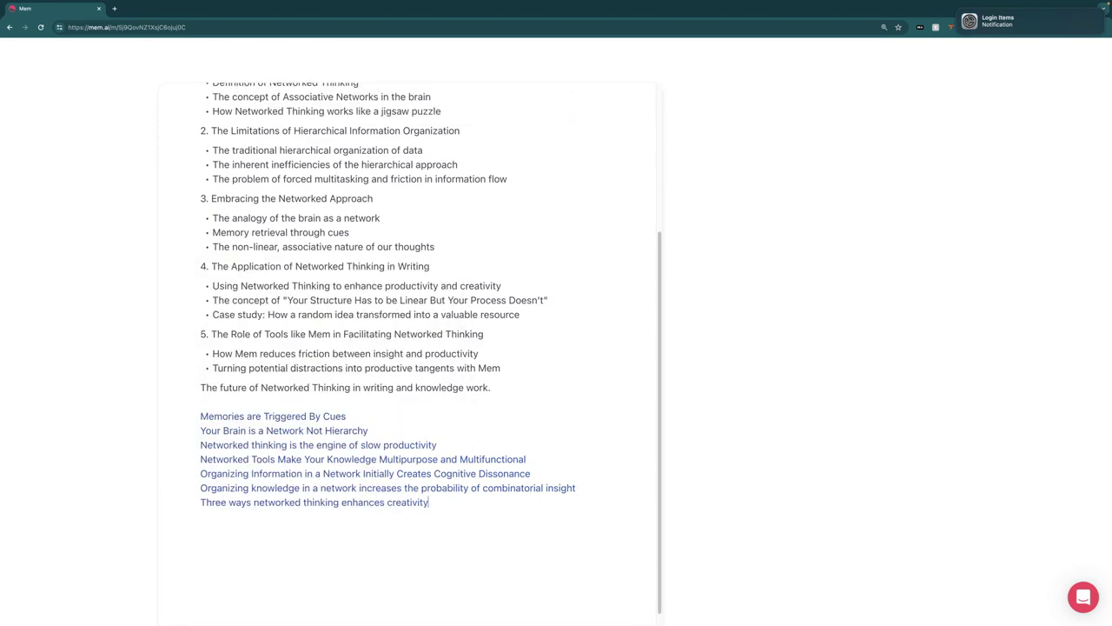
Open the first three linked mems in turn and format the text of "Networked thinking is the engine of slow productivity" as a level-1 heading
left_click(279, 418)
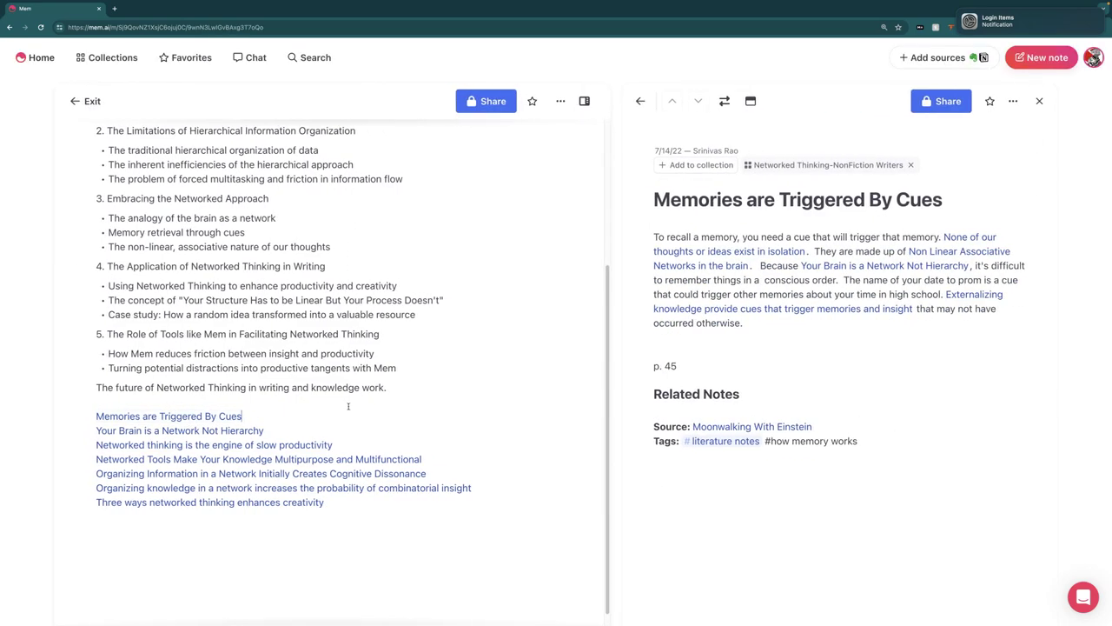
left_click(239, 430)
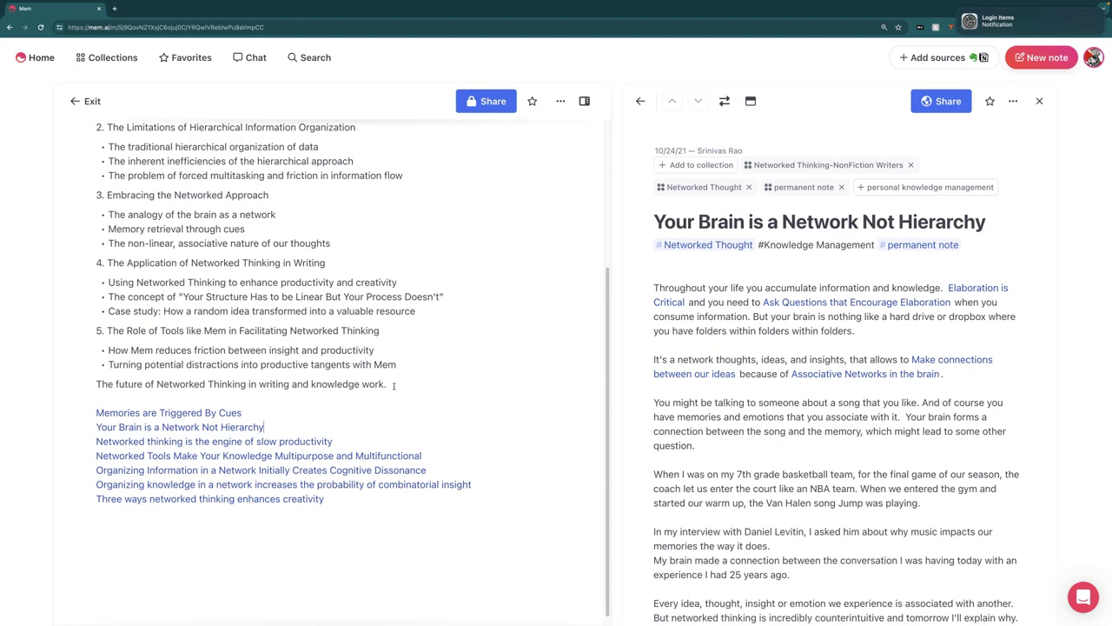
left_click(305, 441)
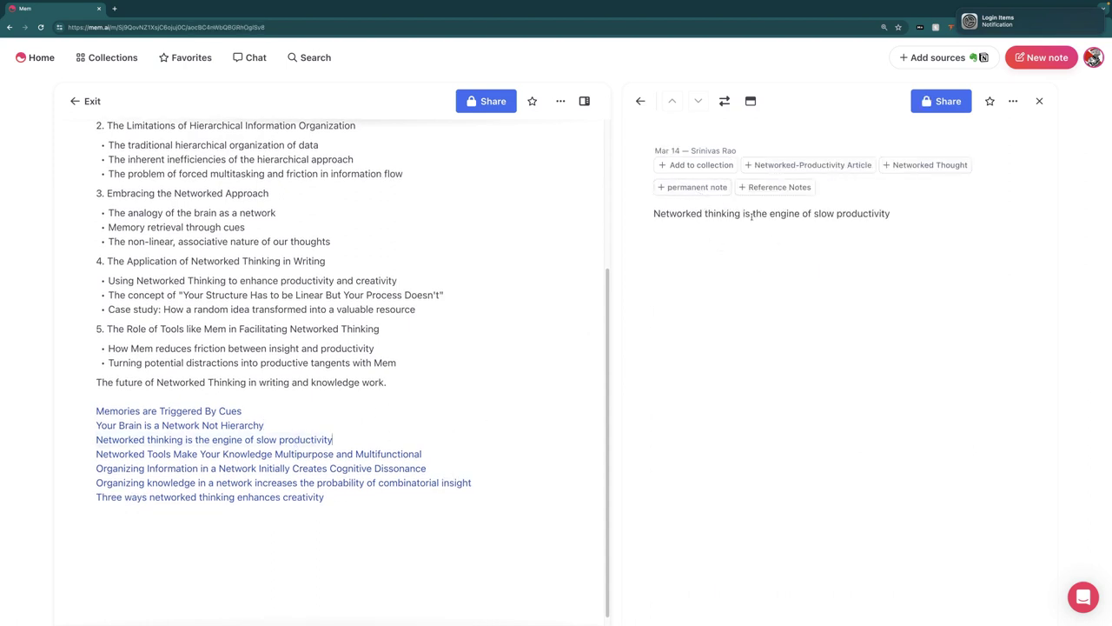
triple_click(783, 214)
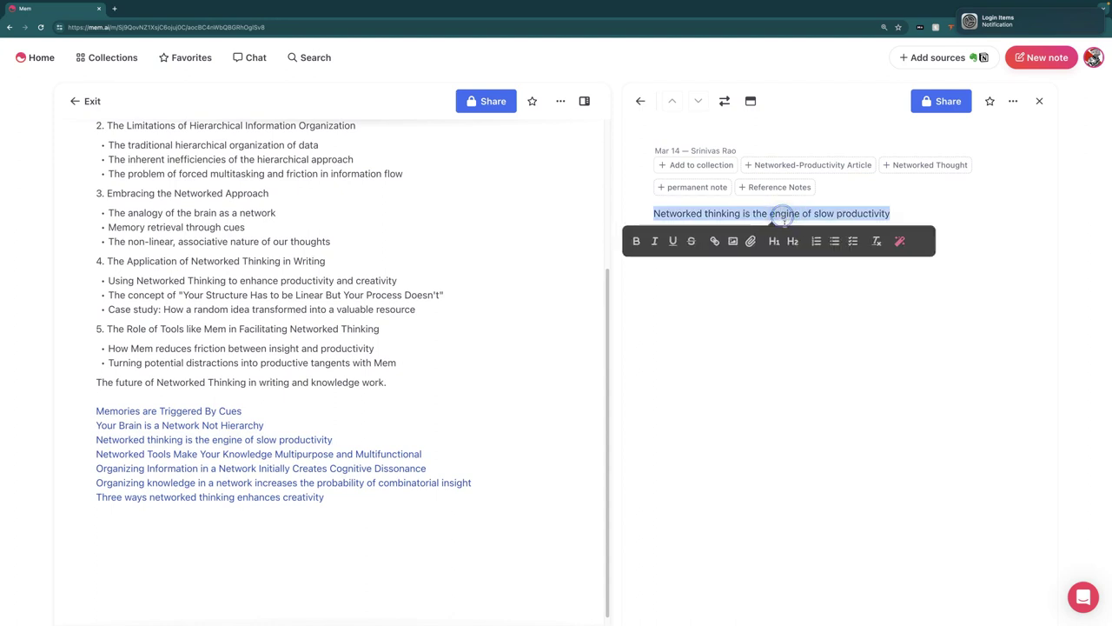
left_click(773, 242)
left_click(695, 400)
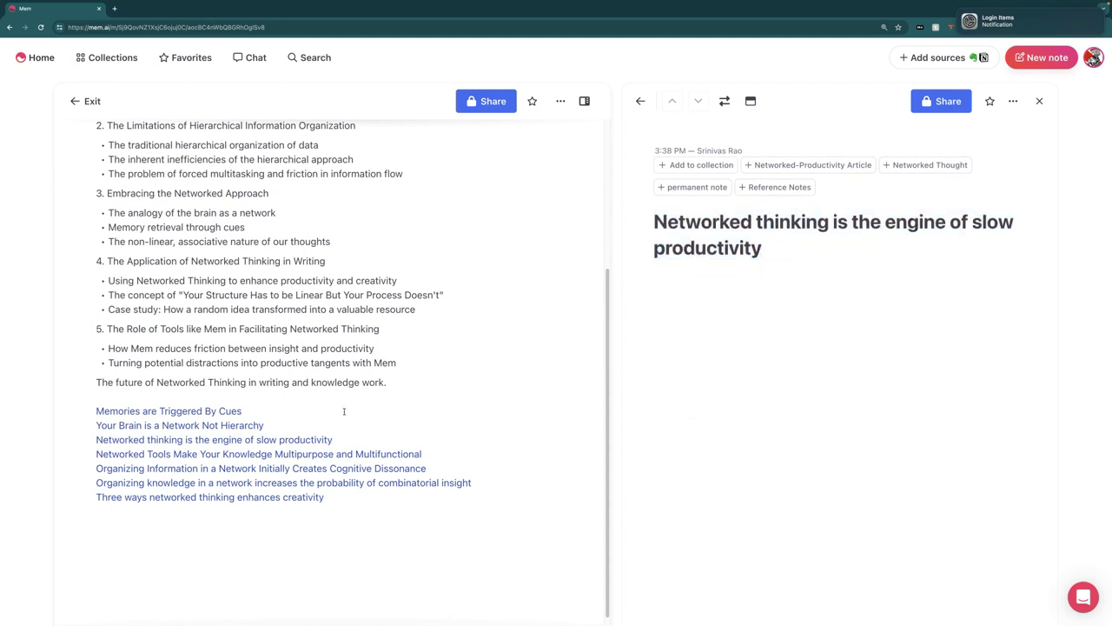
Open the linked mem "Networked Tools Make Your Knowledge Multipurpose and Multifunctional" and review it beside the outline
scroll(351, 387, "down", 1)
scroll(351, 388, "down", 1)
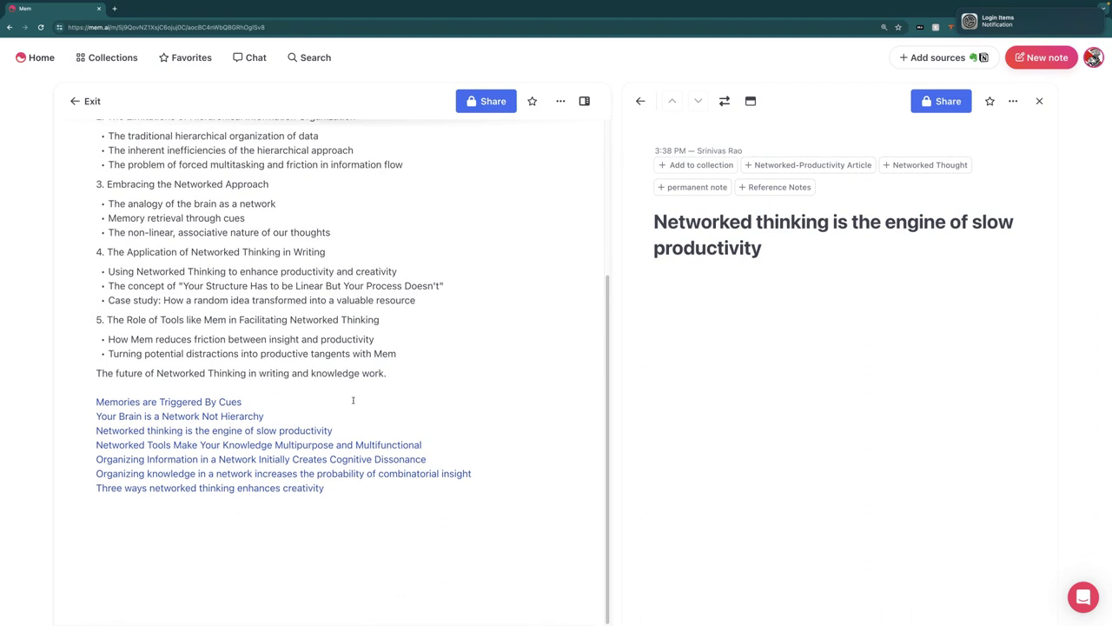
left_click(343, 444)
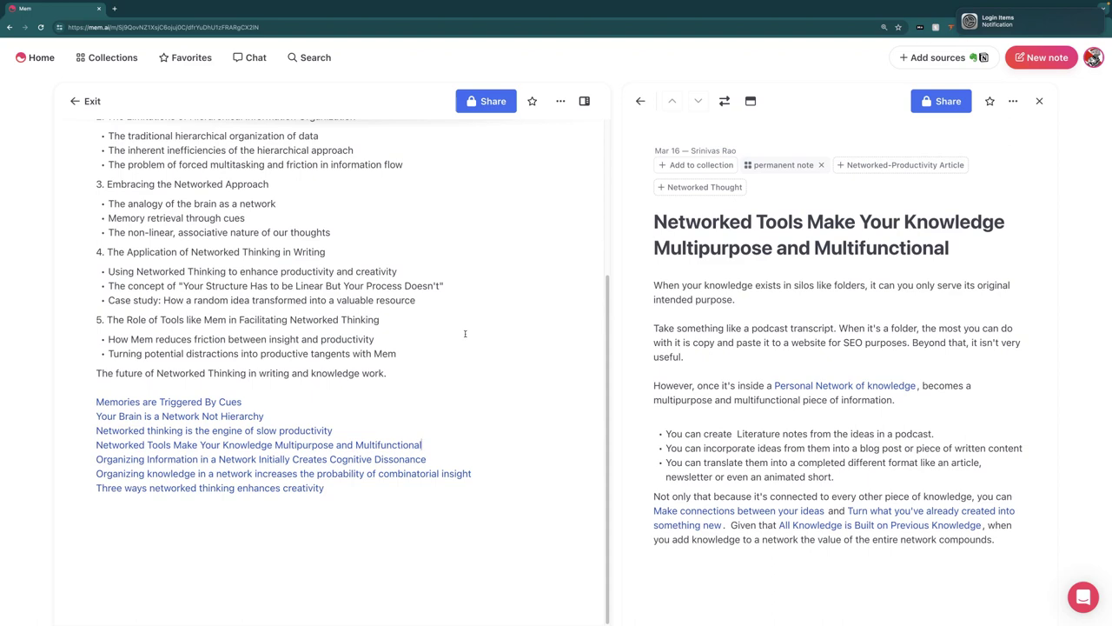
scroll(465, 332, "up", 5)
scroll(436, 261, "down", 5)
Copy the heading and main paragraph of the linked mem "Memories are Triggered By Cues" into the outline mem, below the list of links
left_click(207, 401)
left_click_drag(746, 346, 654, 222)
key("ctrl+c")
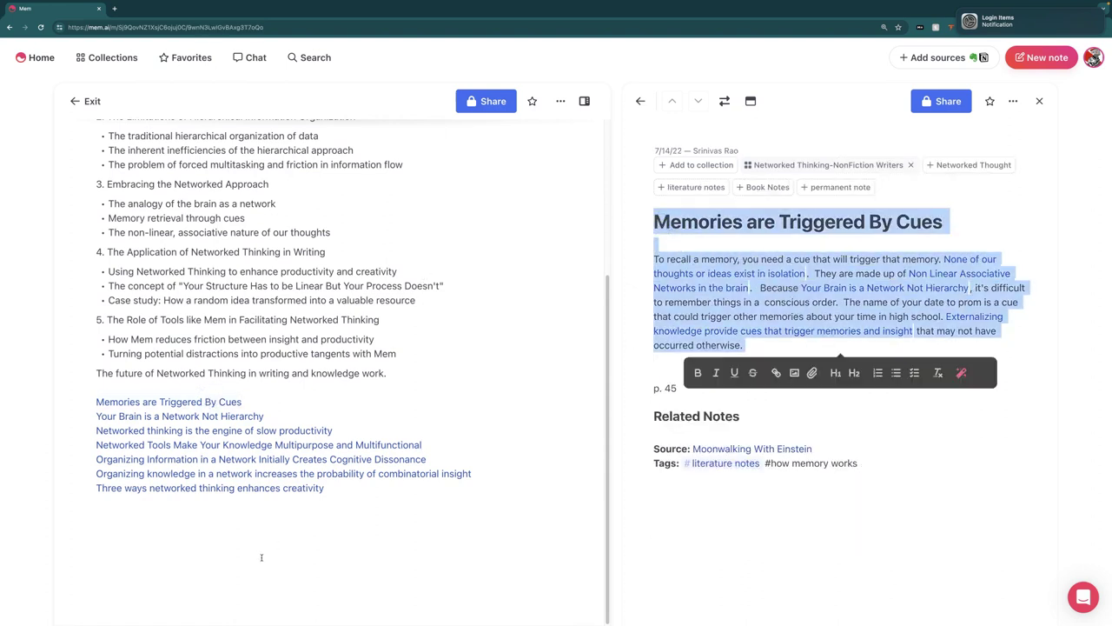
left_click(261, 557)
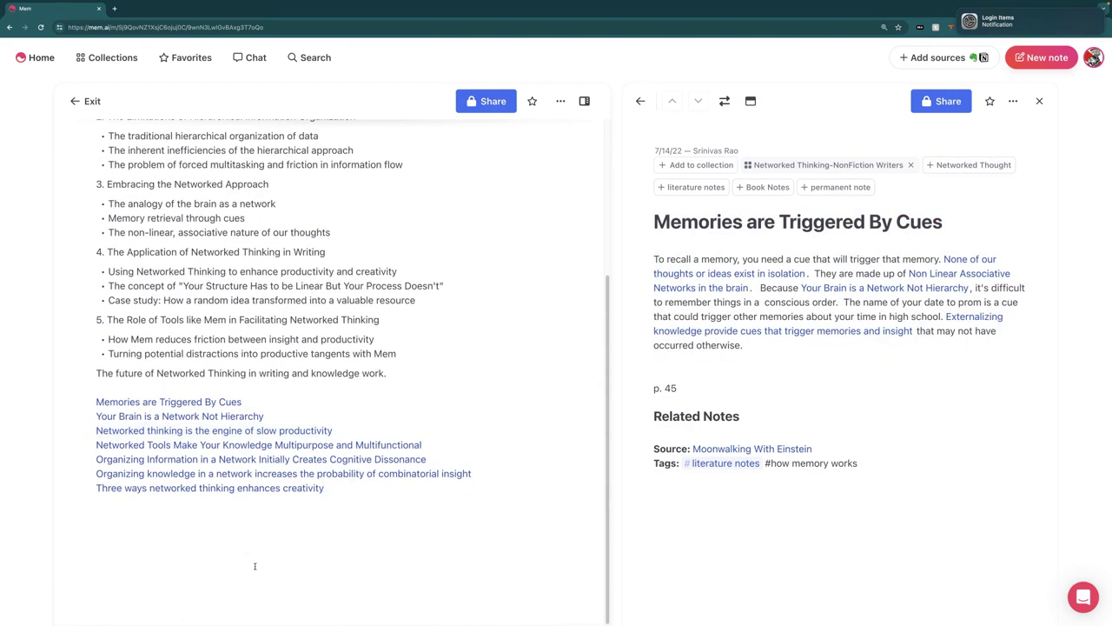
key("Return")
key("Return")
key("ctrl+v")
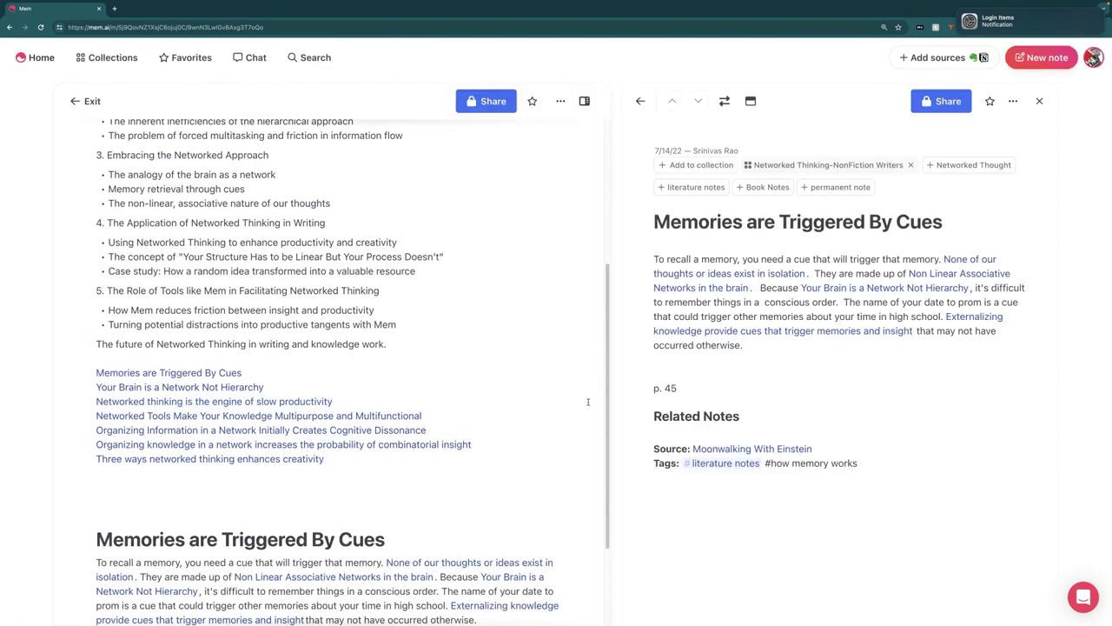
Copy the full content of the linked mem "Three ways networked thinking enhances creativity" below the "Memories are Triggered By Cues" section of the outline mem
left_click(313, 458)
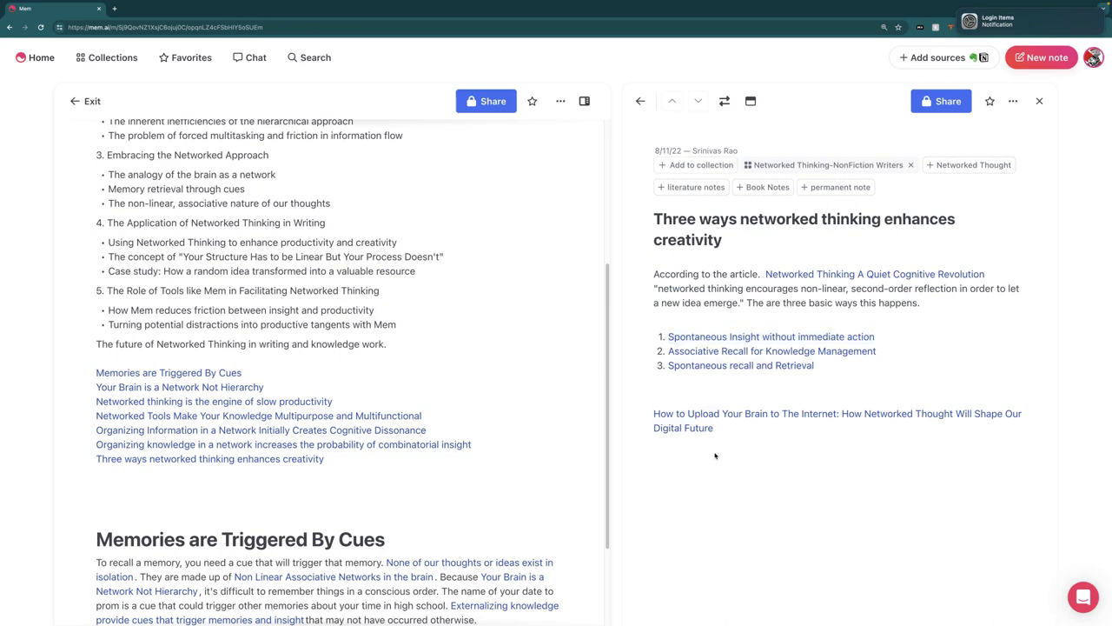
left_click_drag(653, 218, 715, 469)
key("ctrl+c")
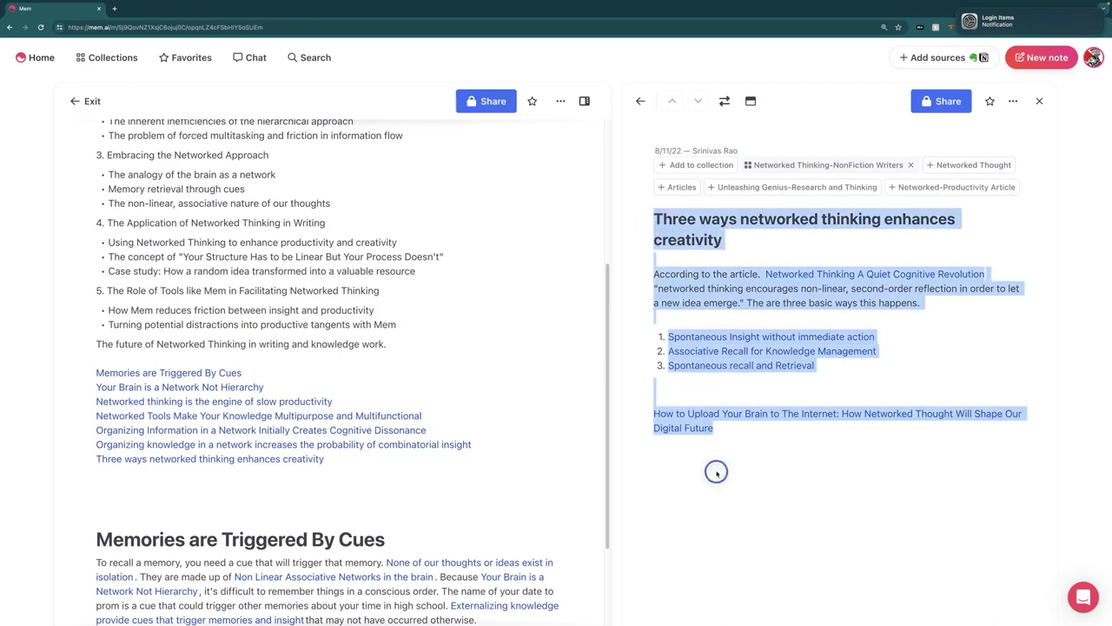
scroll(313, 546, "down", 3)
left_click(313, 546)
scroll(299, 541, "up", 3)
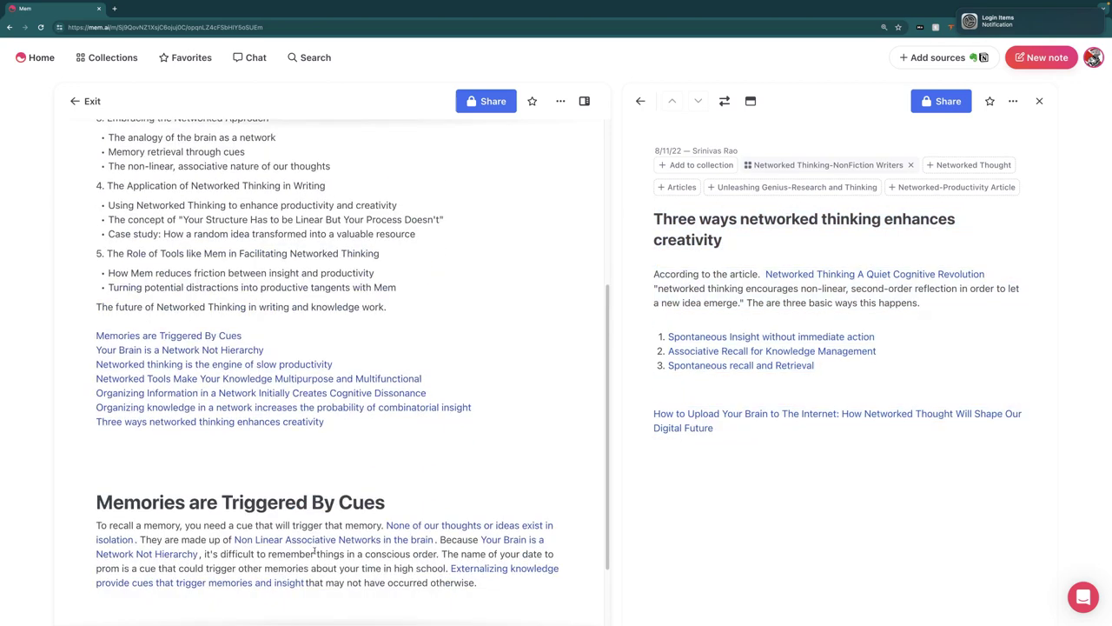
scroll(548, 522, "down", 3)
key("Return")
key("Return")
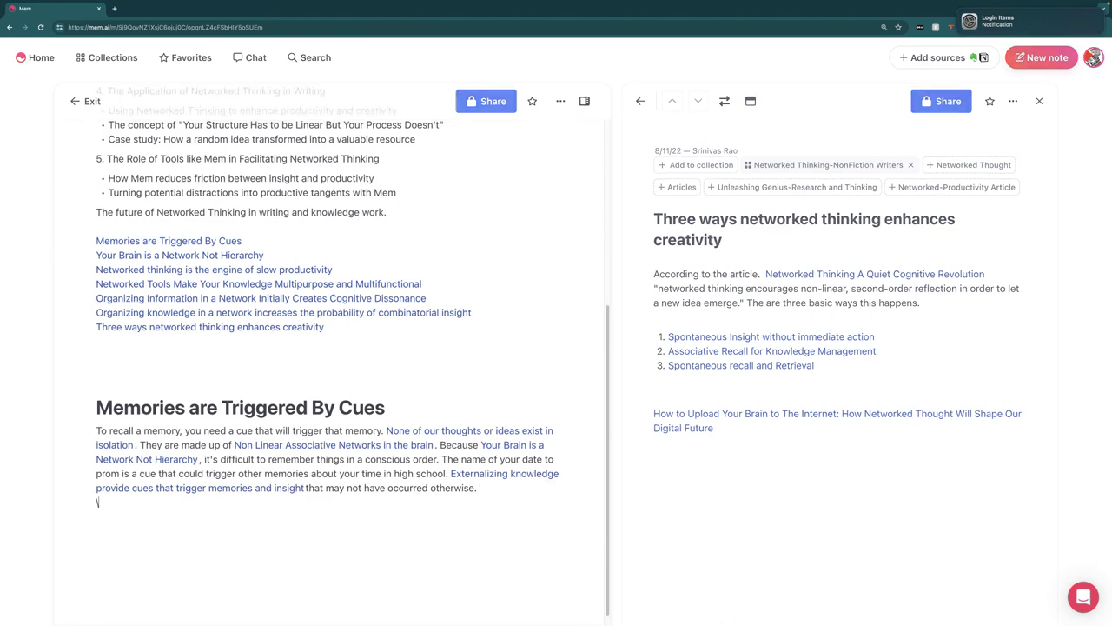
key("ctrl+v")
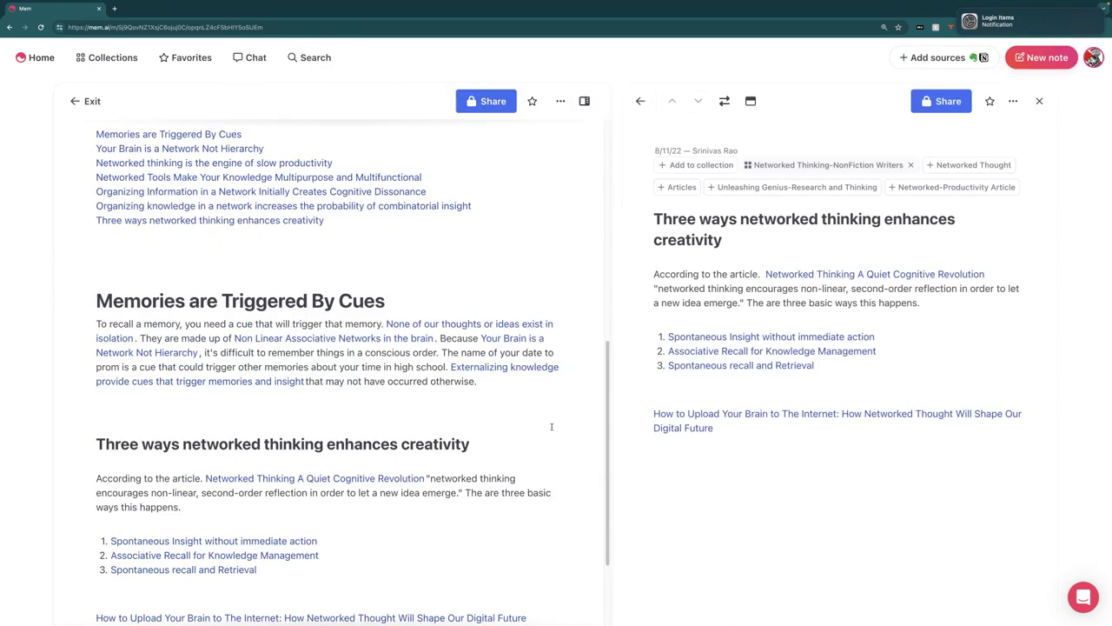
Copy the full content of "Networked Tools Make Your Knowledge Multipurpose and Multifunctional" to the end of the outline mem
scroll(393, 280, "up", 2)
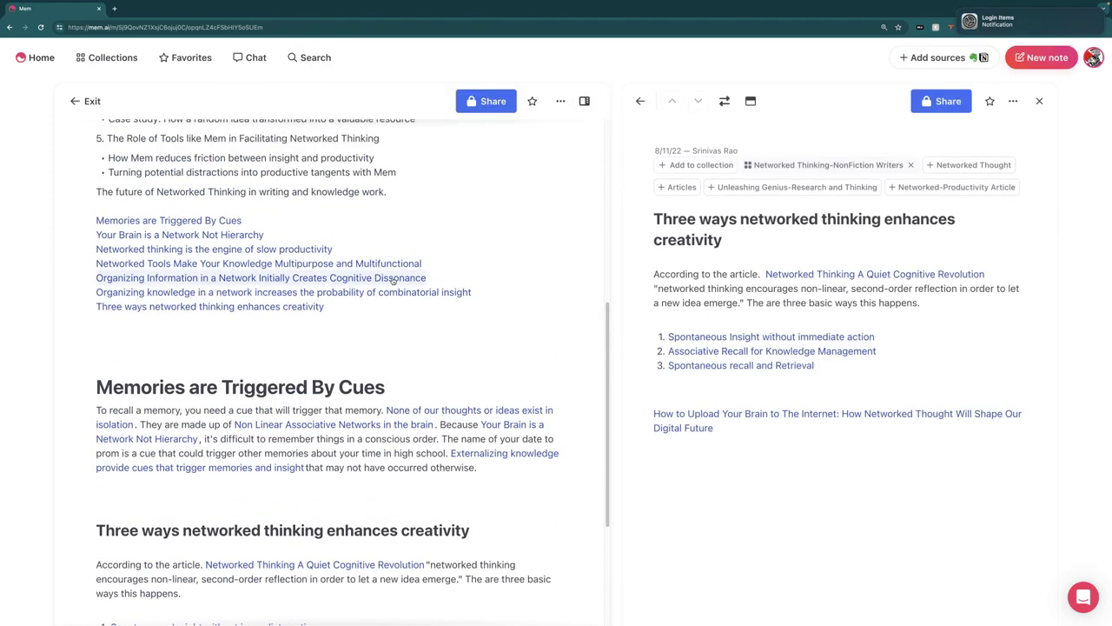
left_click(218, 263)
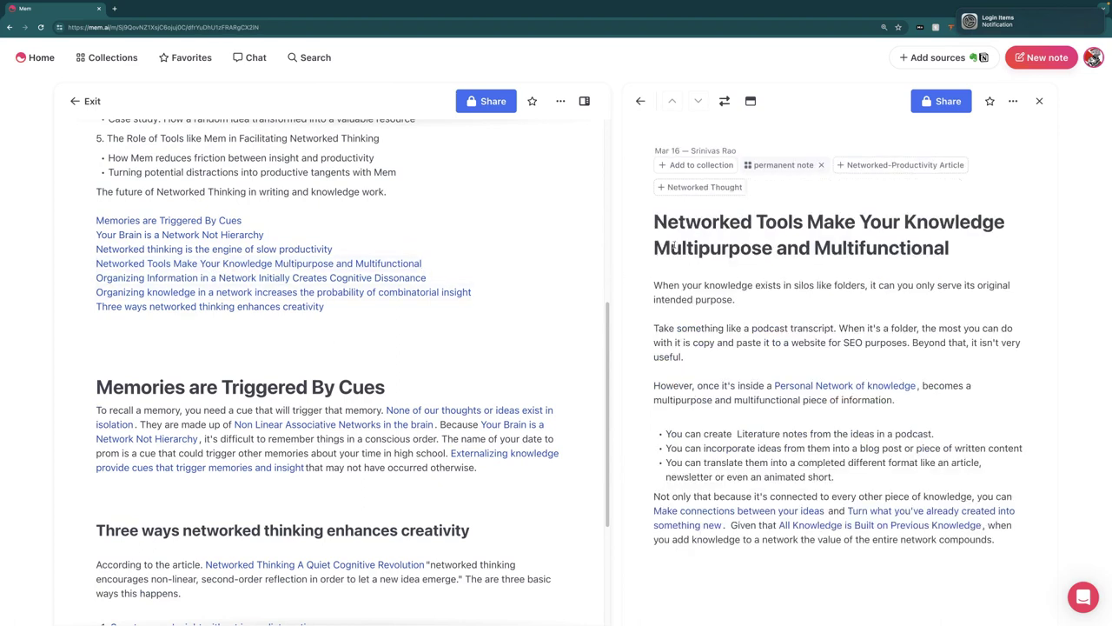
left_click_drag(649, 218, 975, 560)
key("ctrl+c")
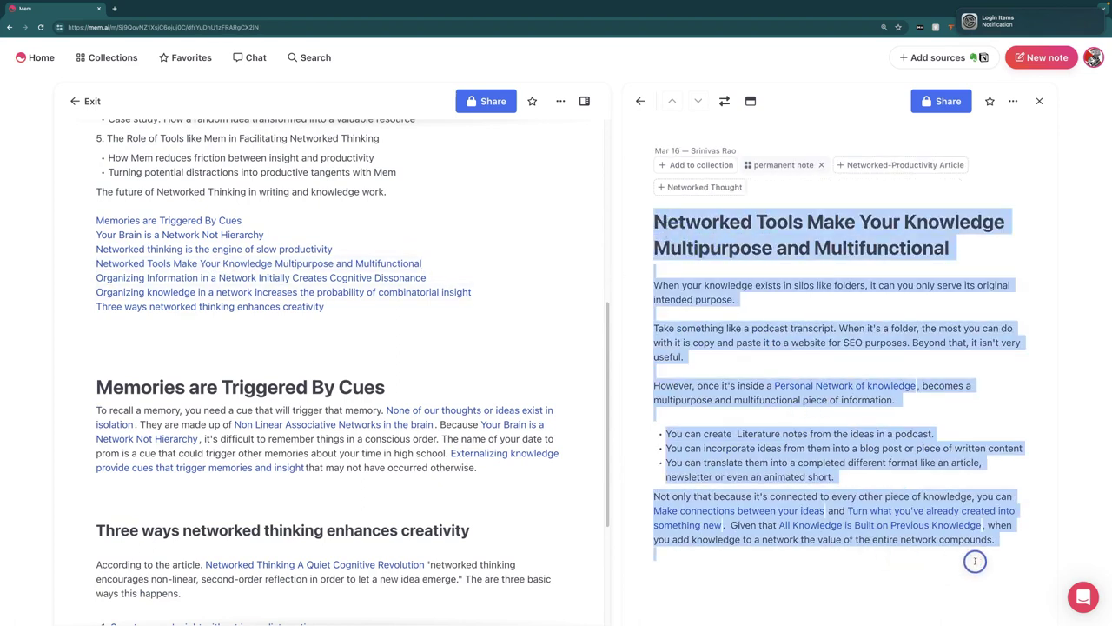
scroll(287, 521, "down", 2)
left_click(281, 539)
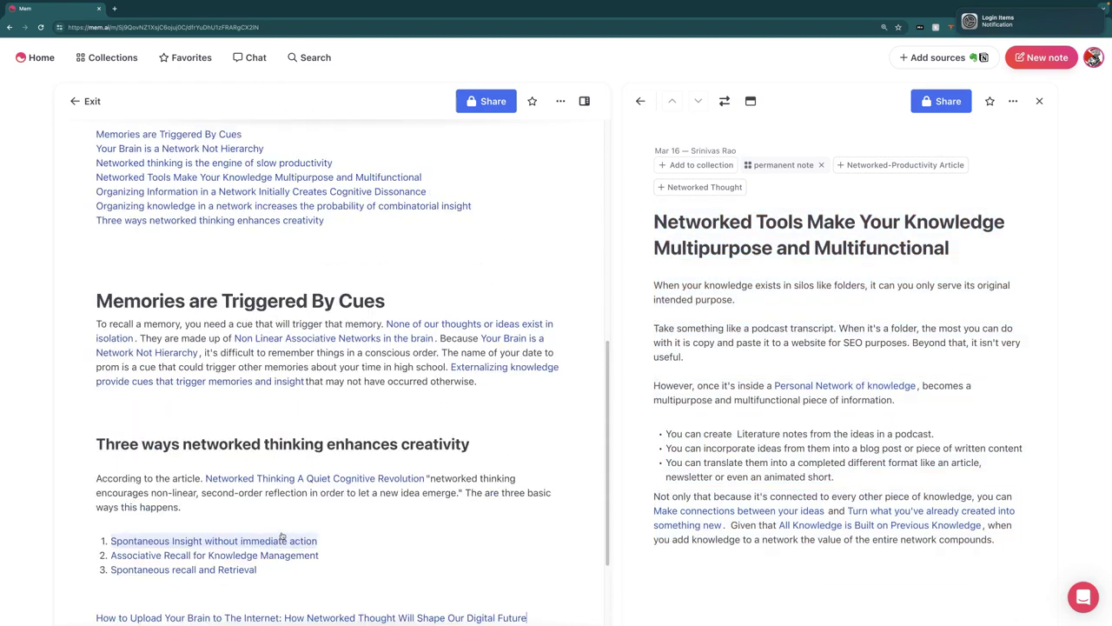
key("Return")
key("ctrl+v")
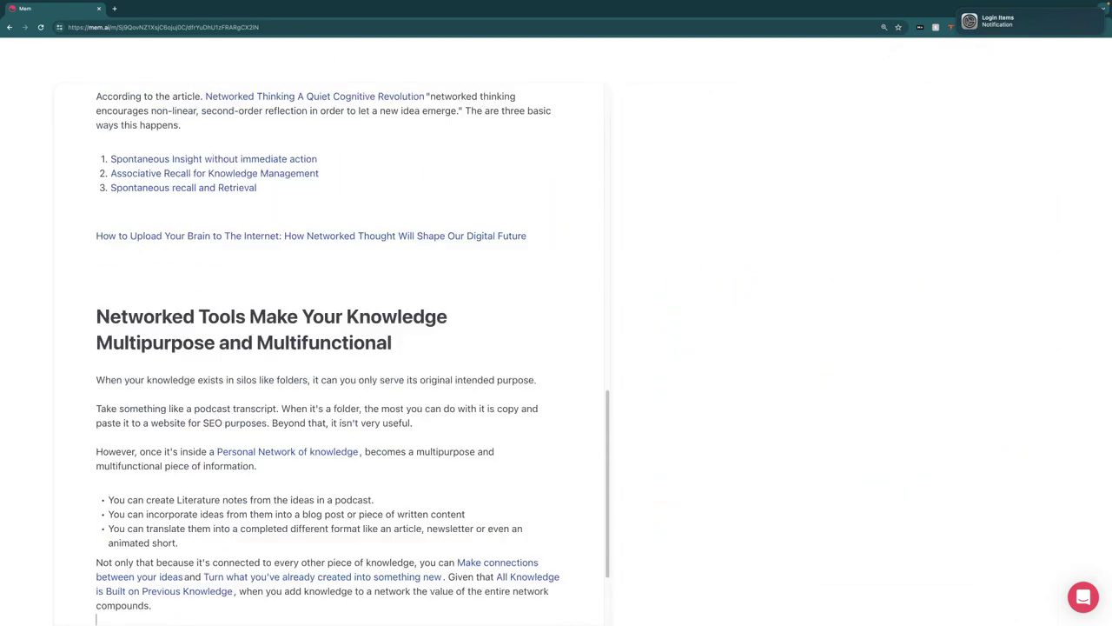
Copy the full content of the linked mem "Organizing Information in a Network Initially Creates Cognitive Dissonance" to the end of the outline mem
scroll(365, 97, "up", 5)
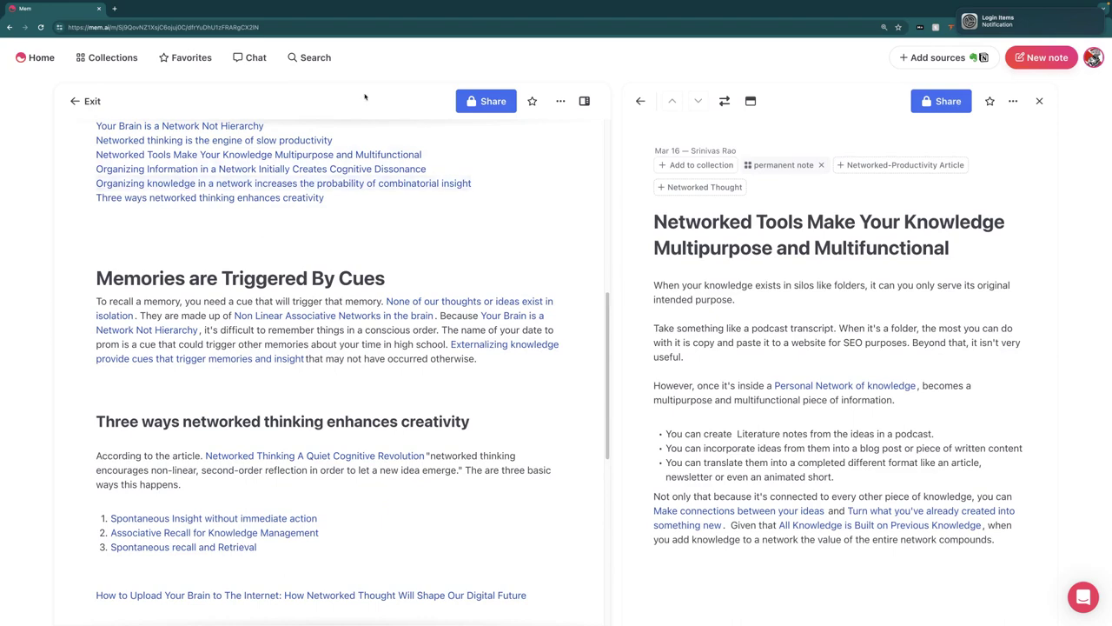
scroll(399, 185, "up", 4)
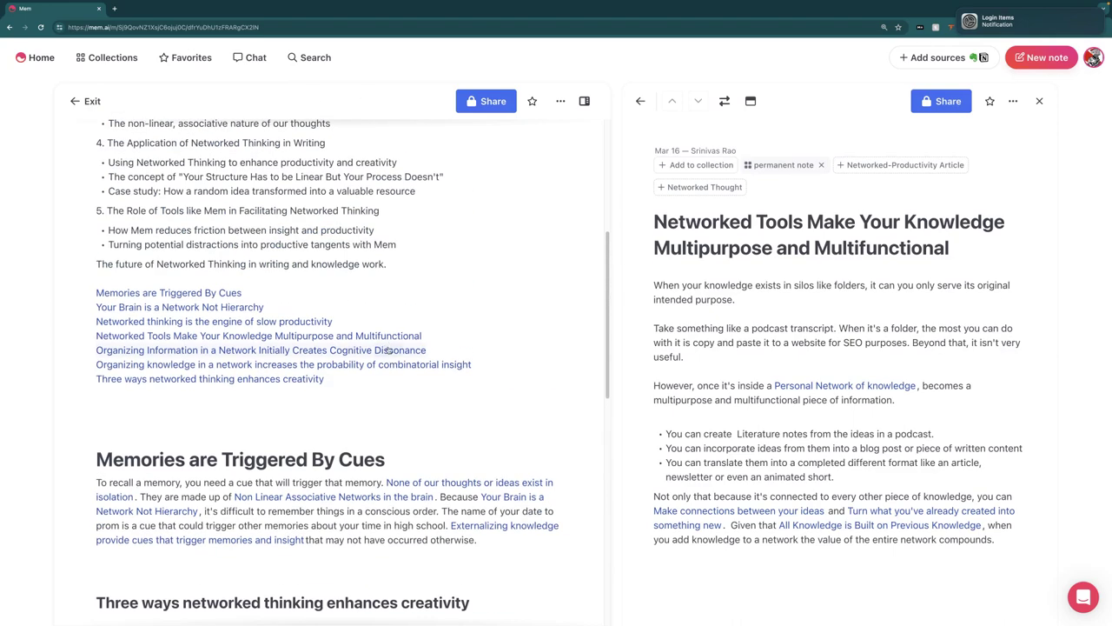
scroll(380, 348, "down", 1)
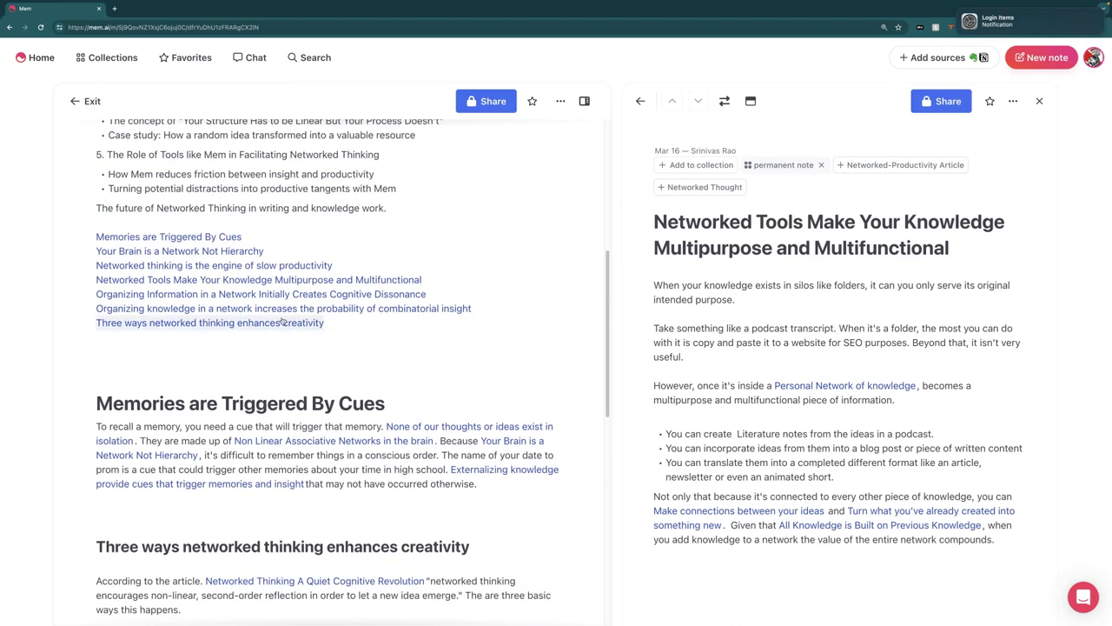
left_click(399, 309)
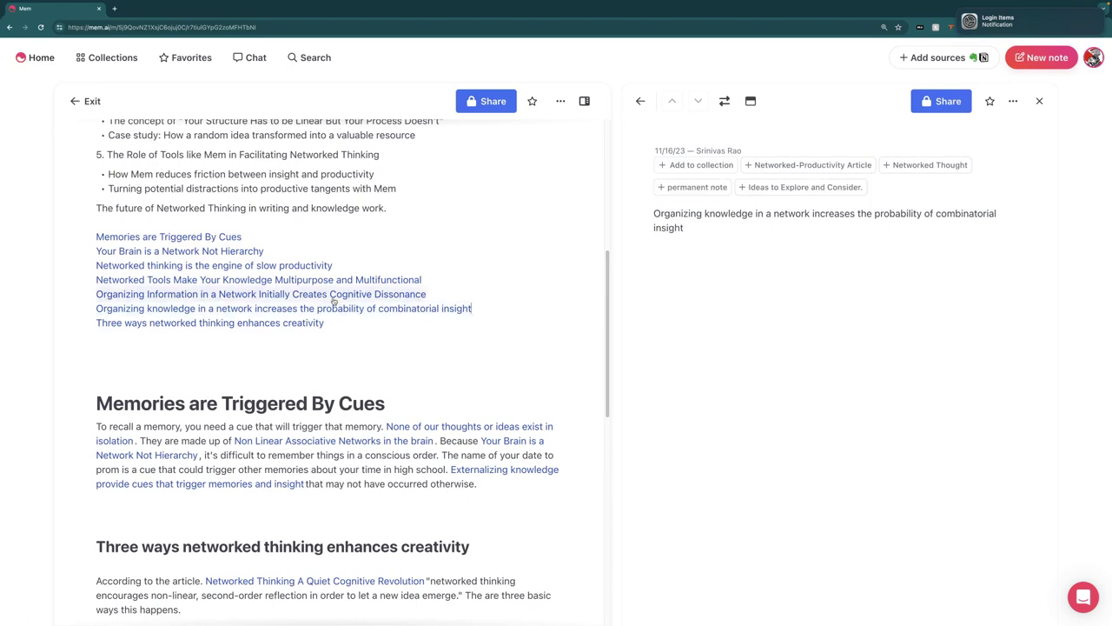
left_click(261, 293)
left_click_drag(652, 217, 817, 515)
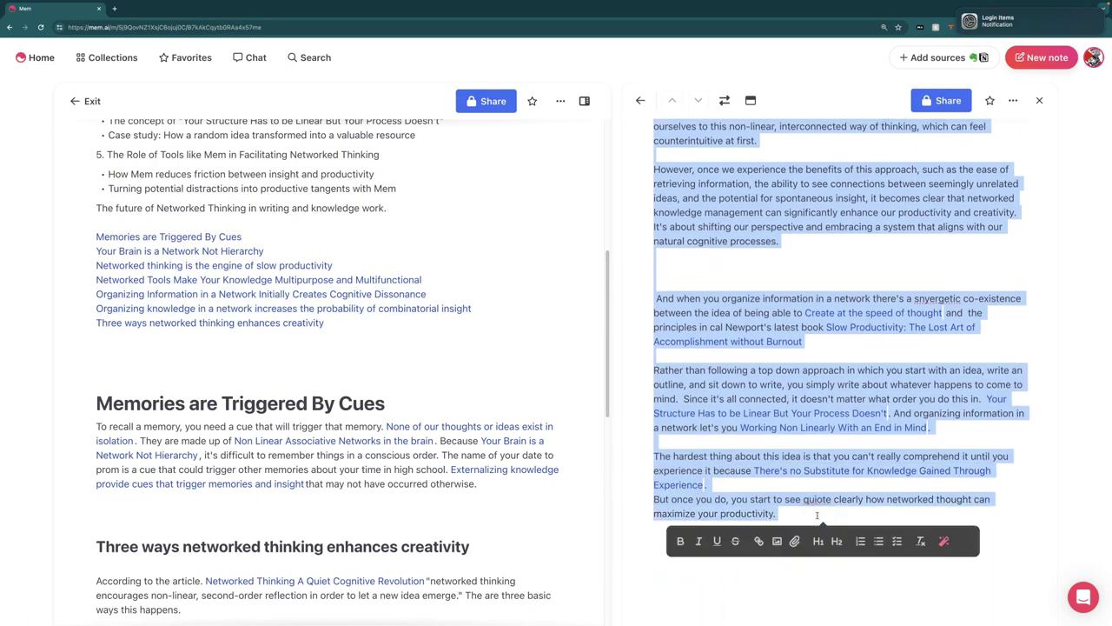
scroll(504, 325, "down", 10)
left_click(257, 493)
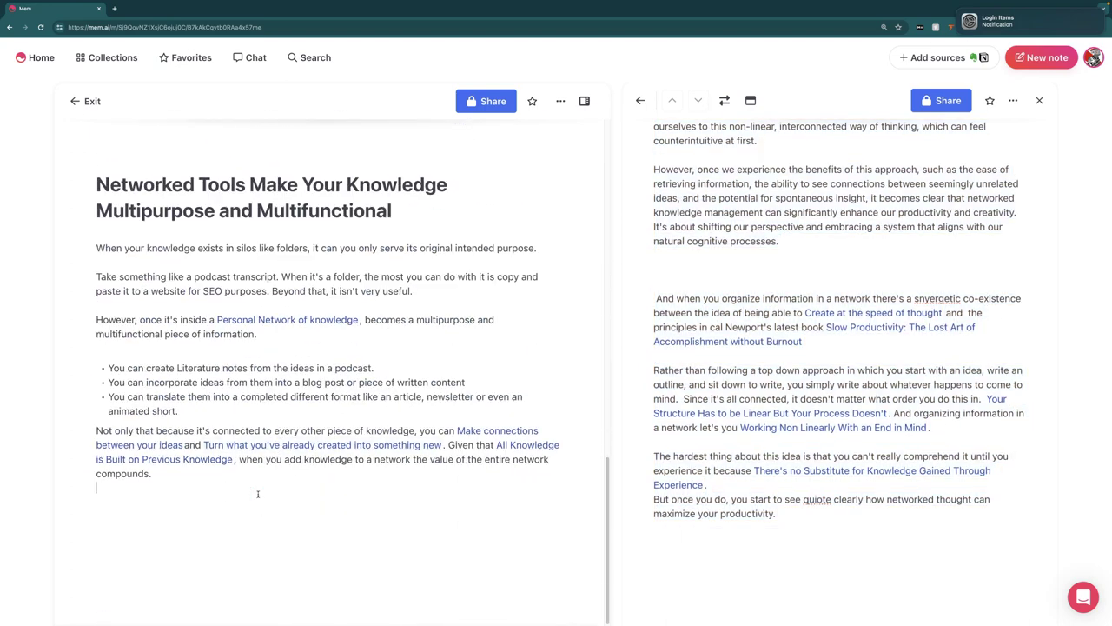
key("Return")
key("super+v")
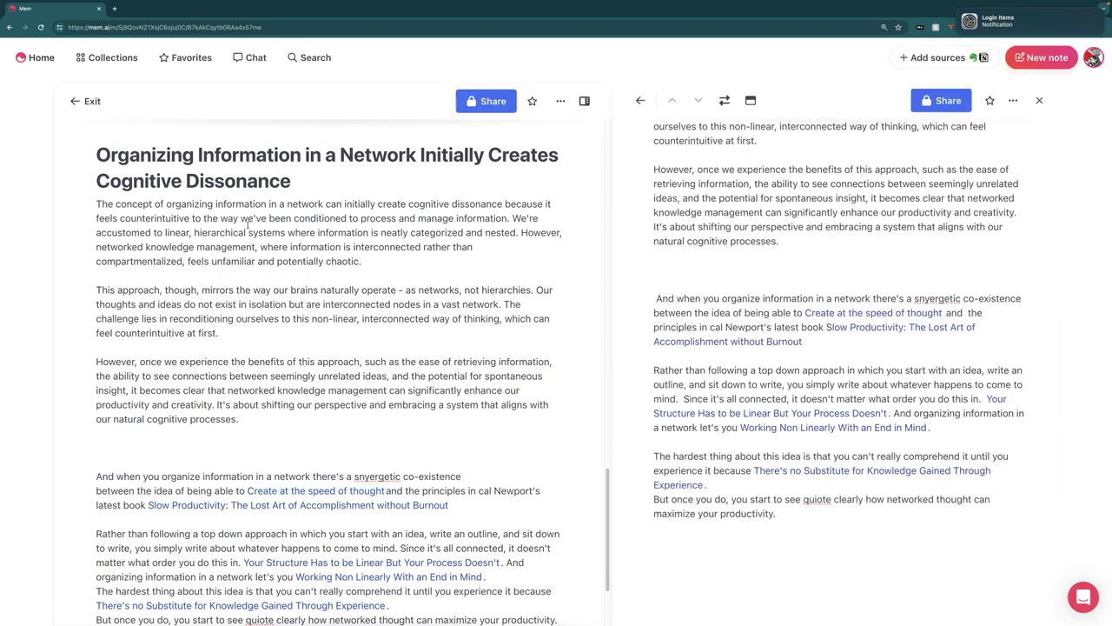
Review the assembled draft back up to its outline and close the linked mem beside it
scroll(396, 295, "up", 5)
scroll(396, 295, "up", 7)
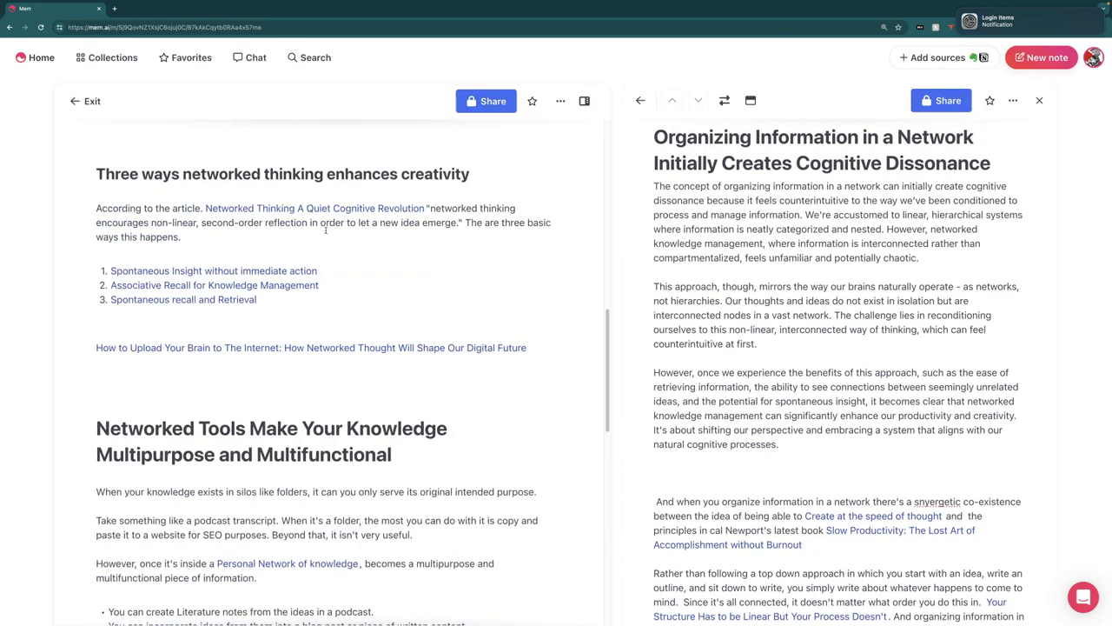
scroll(373, 253, "up", 15)
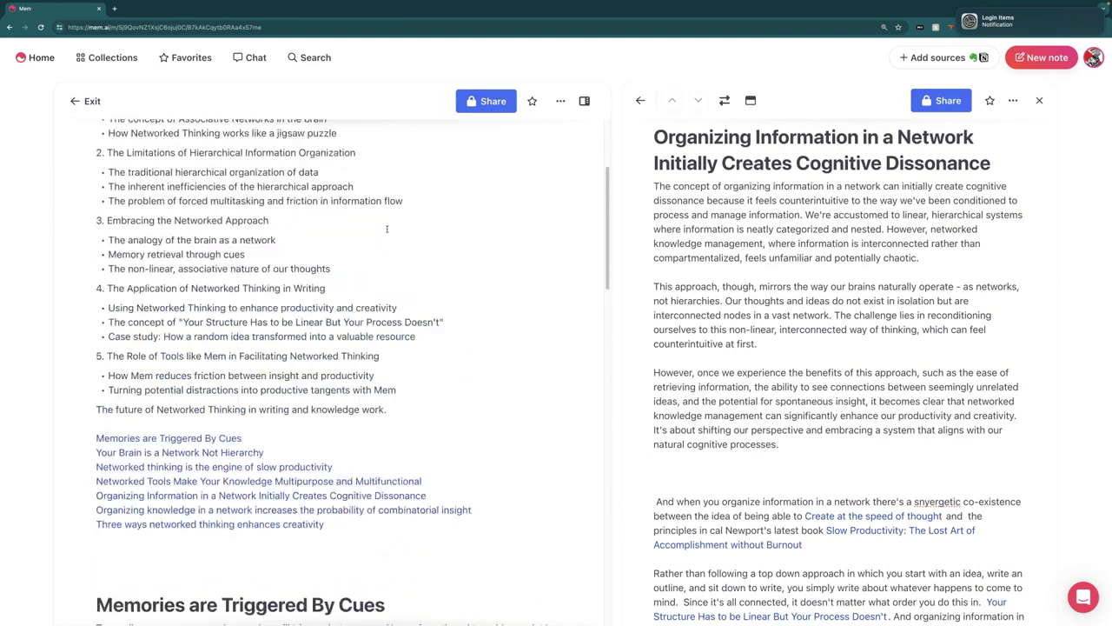
scroll(387, 228, "up", 2)
left_click(1034, 105)
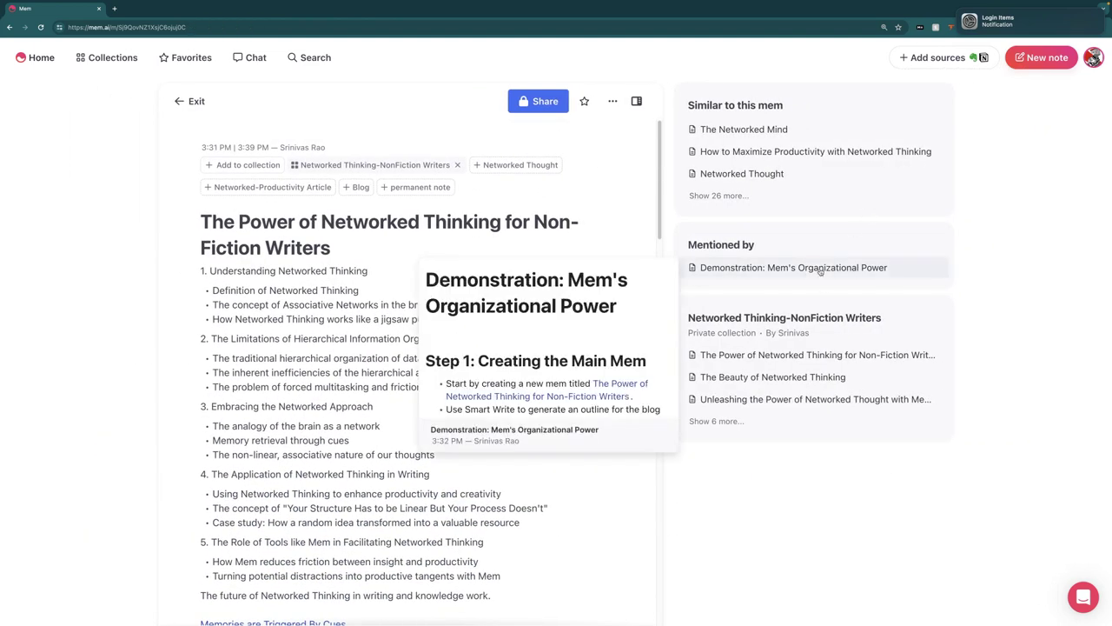
Open the mem "Demonstration: Mem's Organizational Power" as the main mem with the outline mem beside it, and review its steps
left_click(822, 271)
left_click(720, 101)
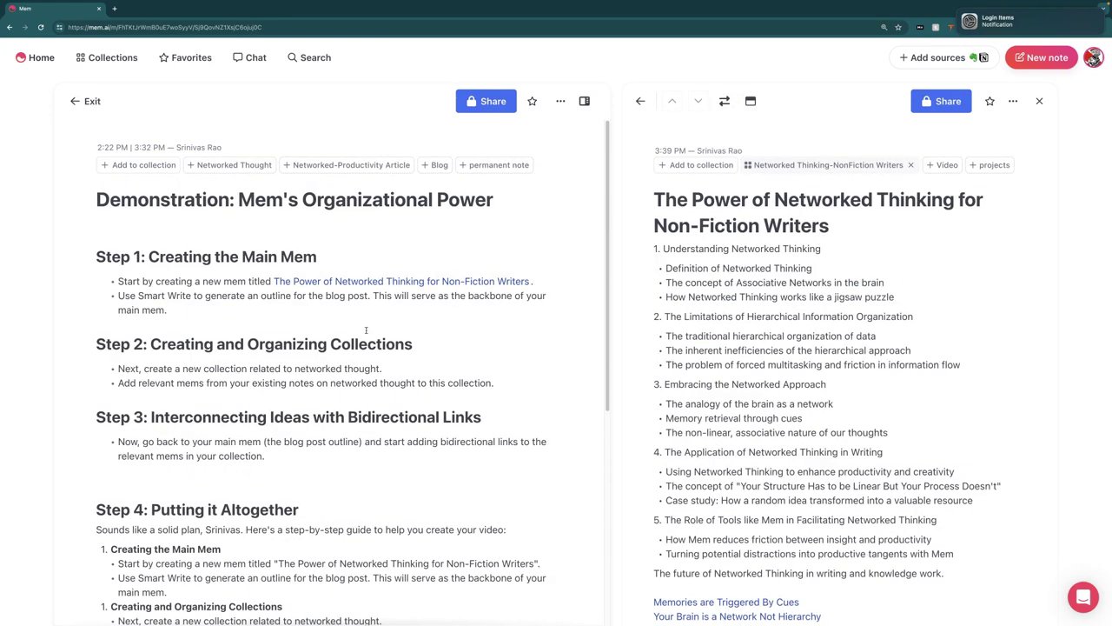
scroll(358, 295, "down", 2)
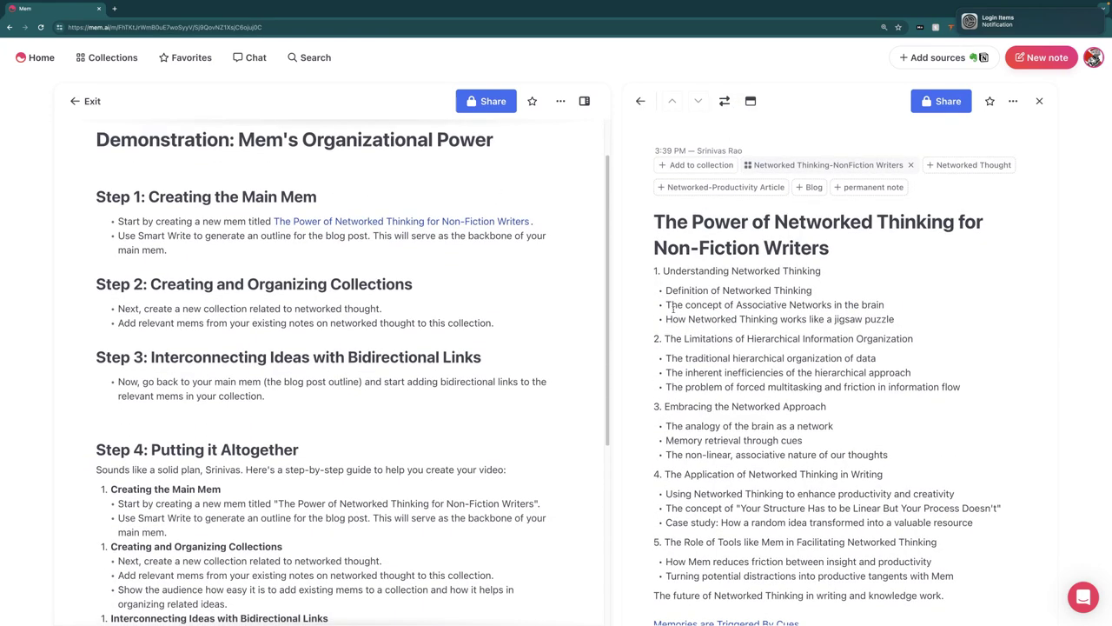
scroll(428, 326, "down", 1)
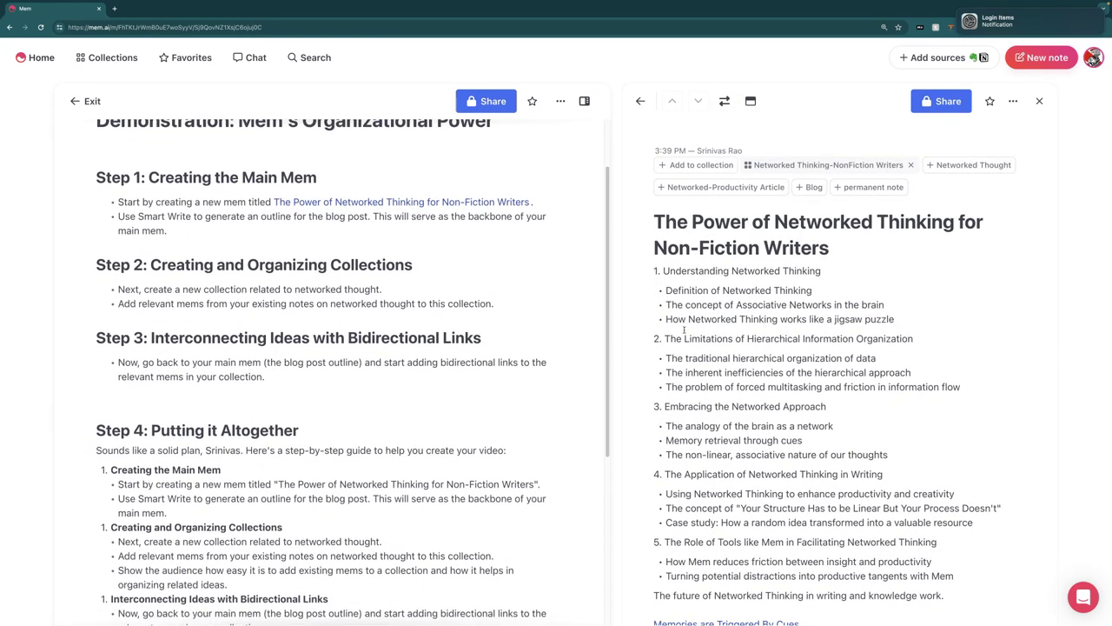
scroll(270, 323, "up", 2)
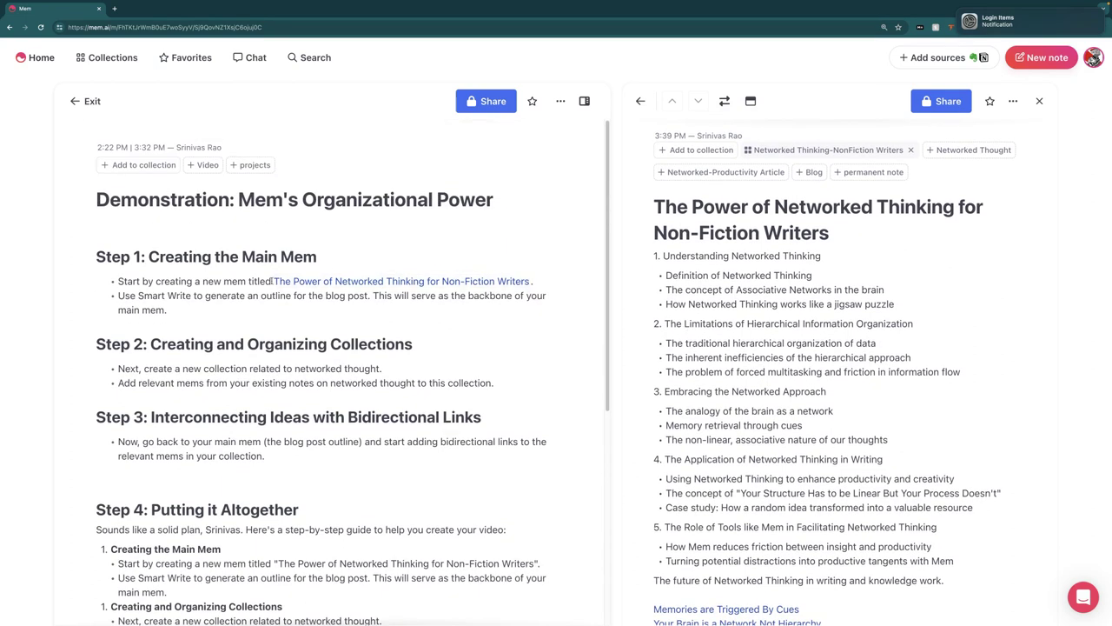
scroll(271, 279, "down", 1)
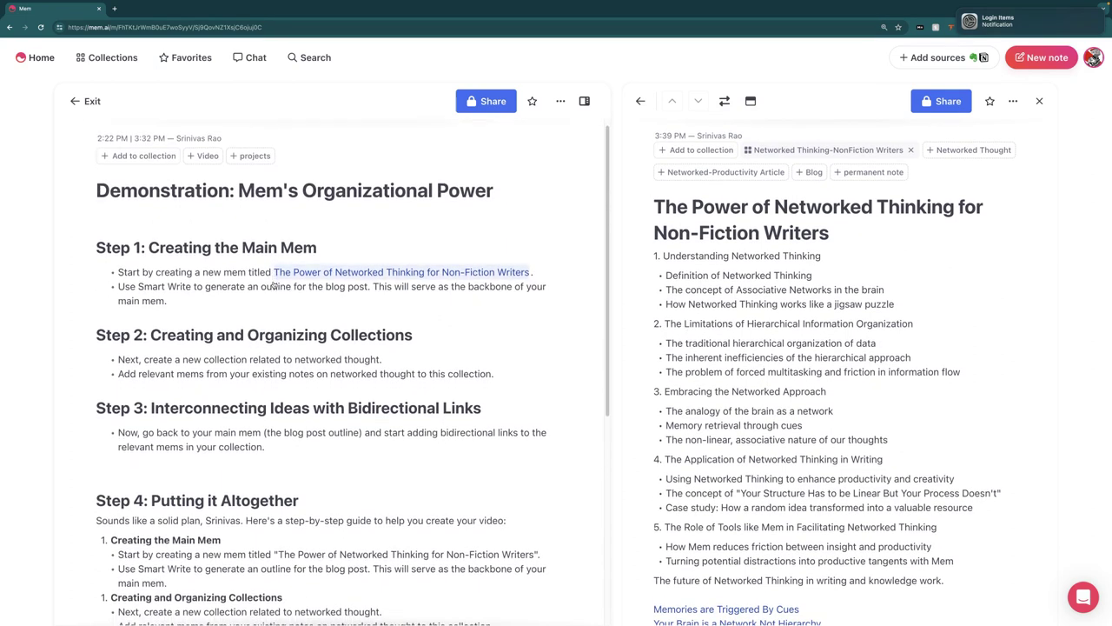
Examine the outline sections of "The Power of Networked Thinking for Non-Fiction Writers" and the linked mems listed below them
scroll(843, 262, "down", 1)
scroll(730, 338, "down", 2)
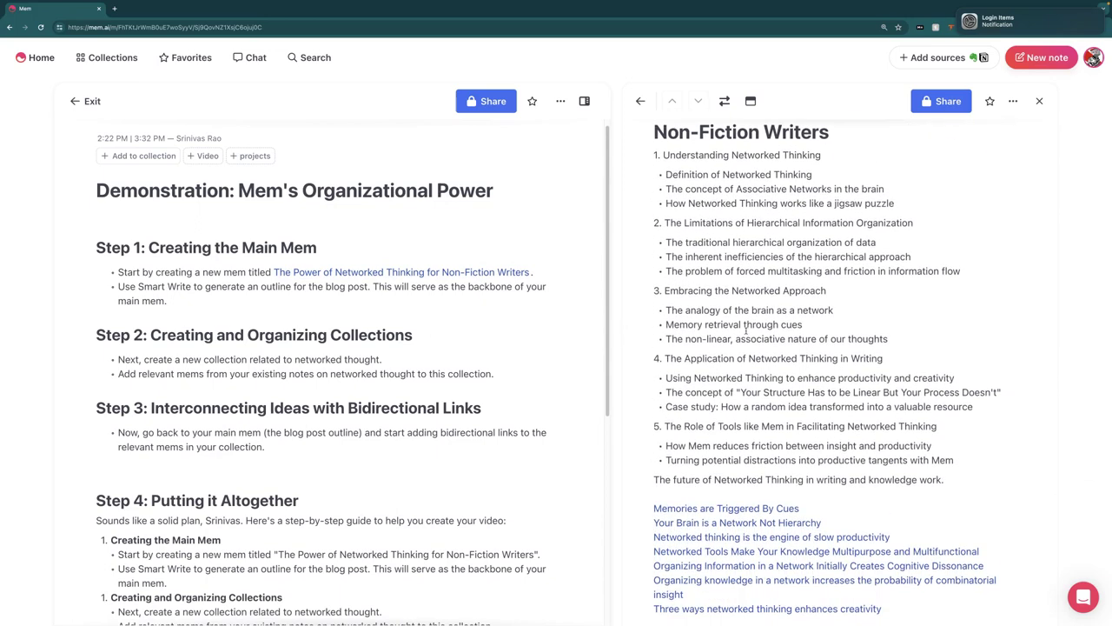
scroll(748, 498, "down", 3)
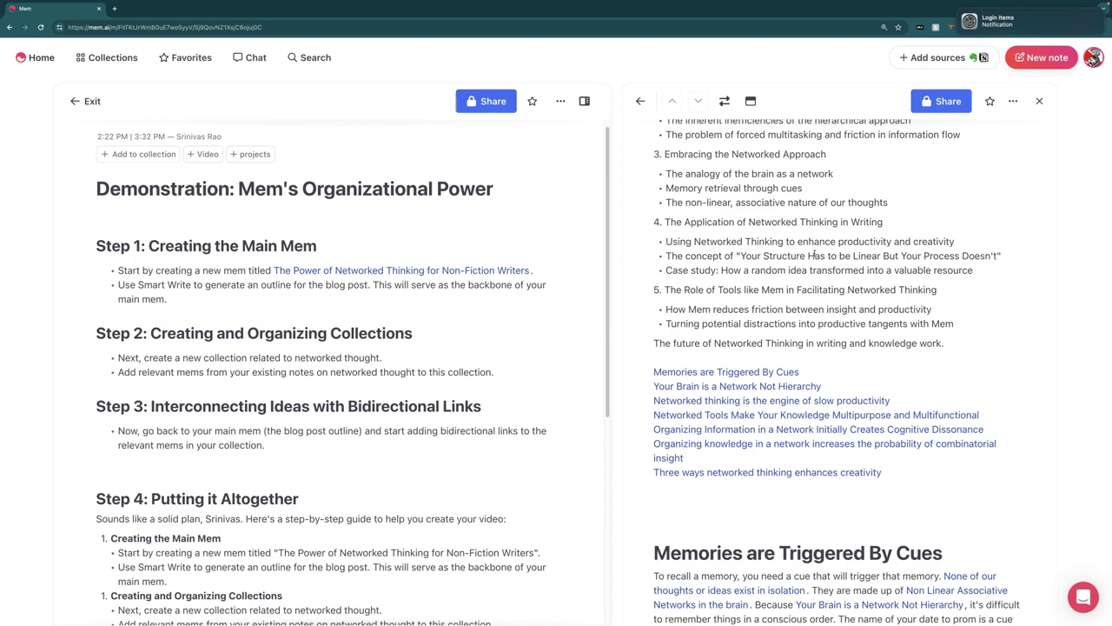
scroll(840, 273, "down", 1)
scroll(836, 351, "down", 1)
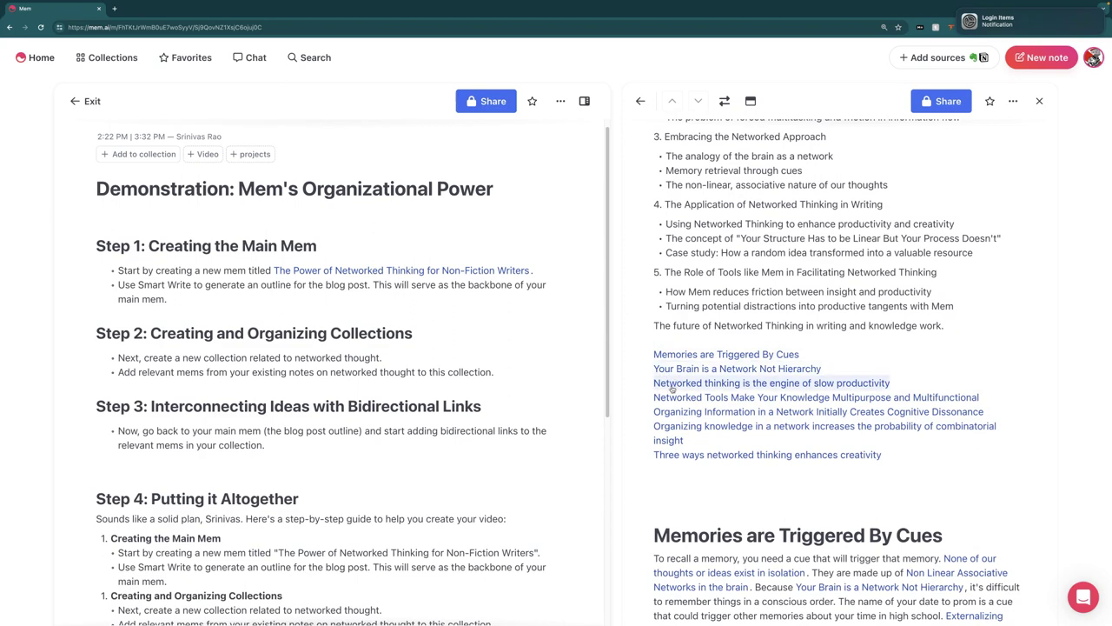
scroll(816, 226, "up", 5)
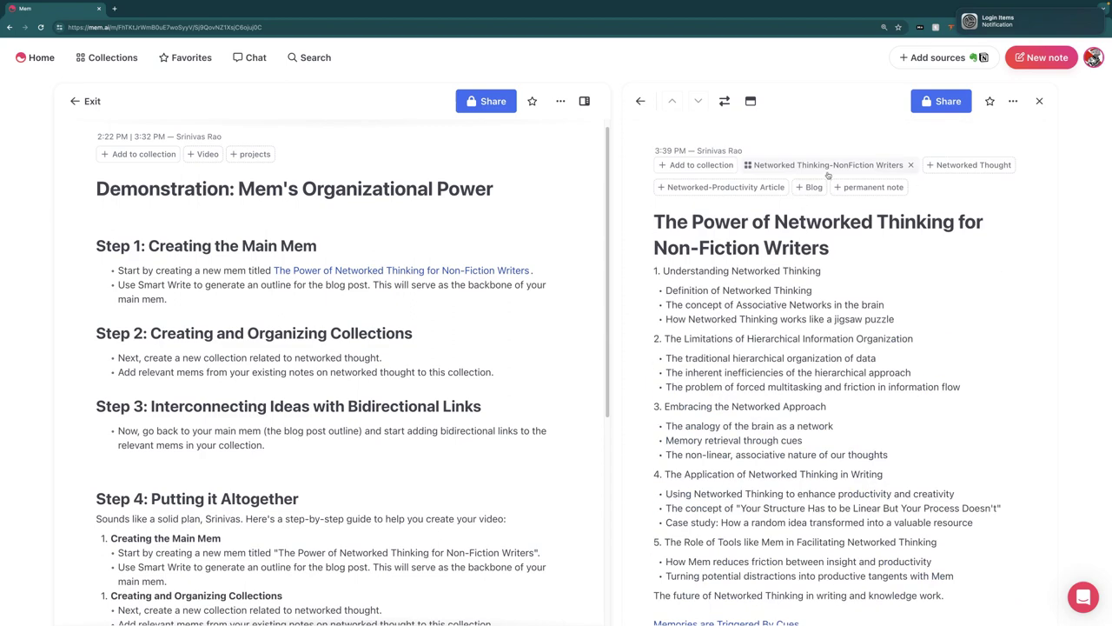
scroll(776, 277, "down", 1)
scroll(776, 277, "down", 3)
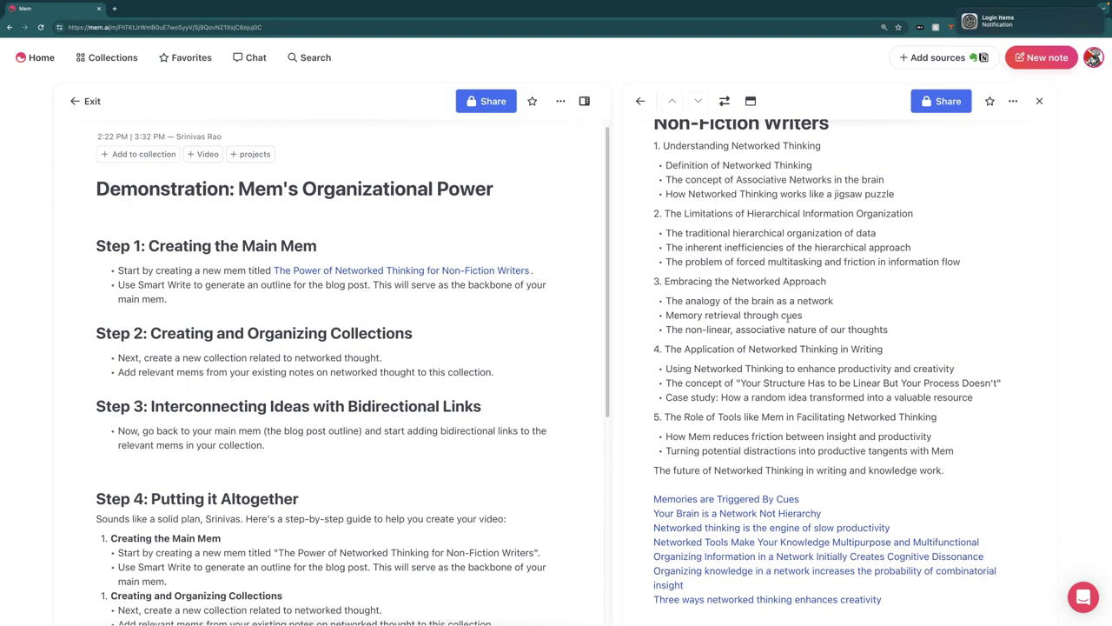
Review the assembled draft in the outline mem to its end and back up to the title
scroll(788, 318, "down", 8)
scroll(828, 392, "down", 13)
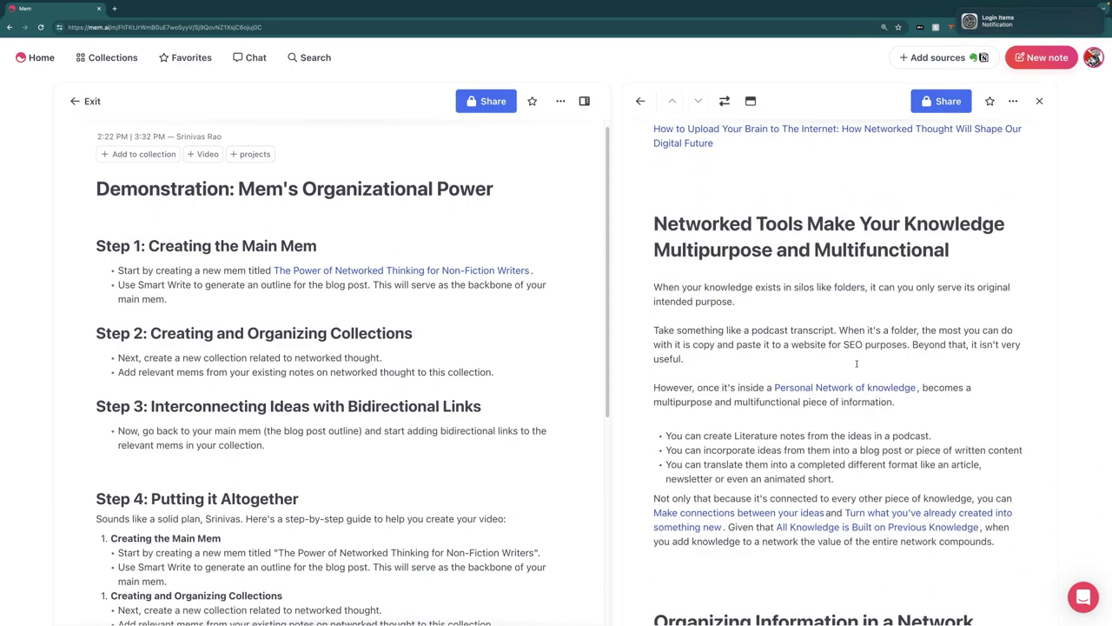
scroll(856, 364, "down", 14)
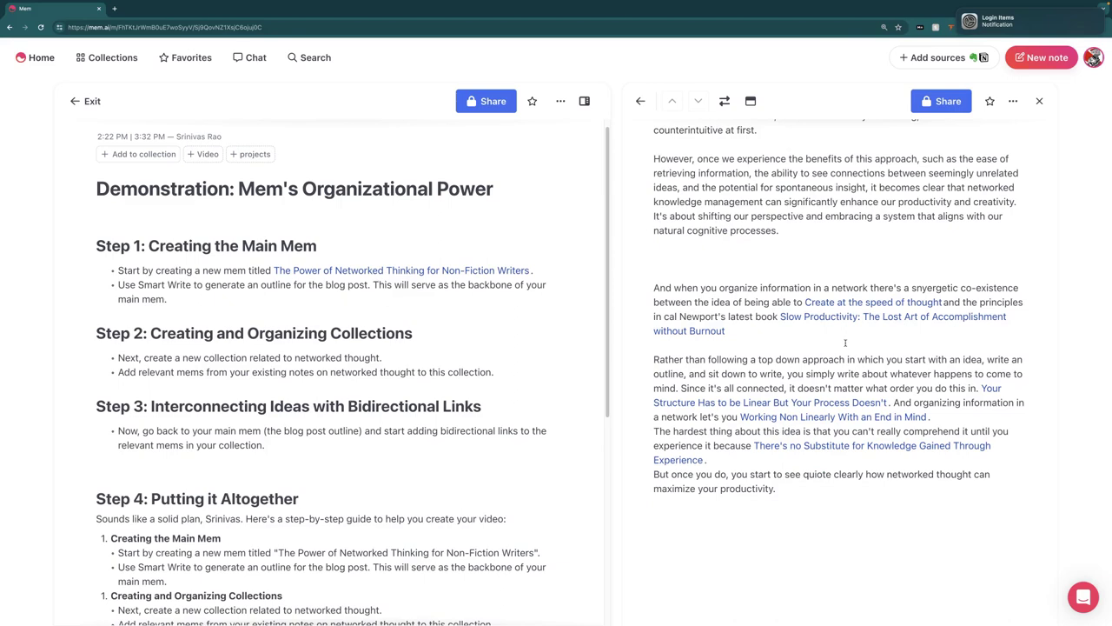
scroll(844, 342, "up", 8)
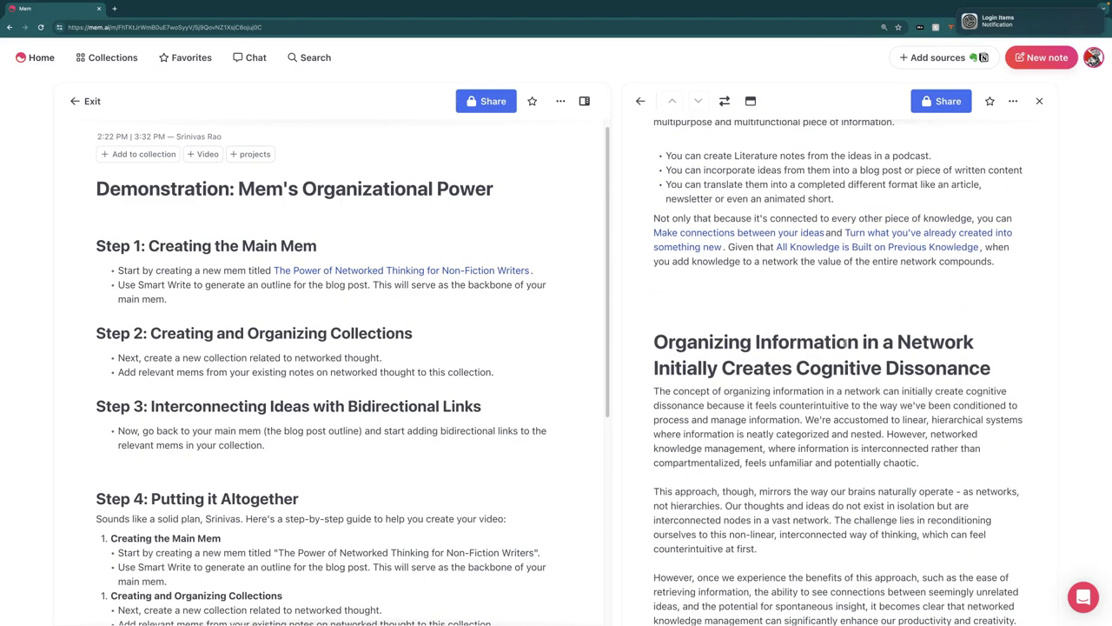
scroll(844, 343, "up", 4)
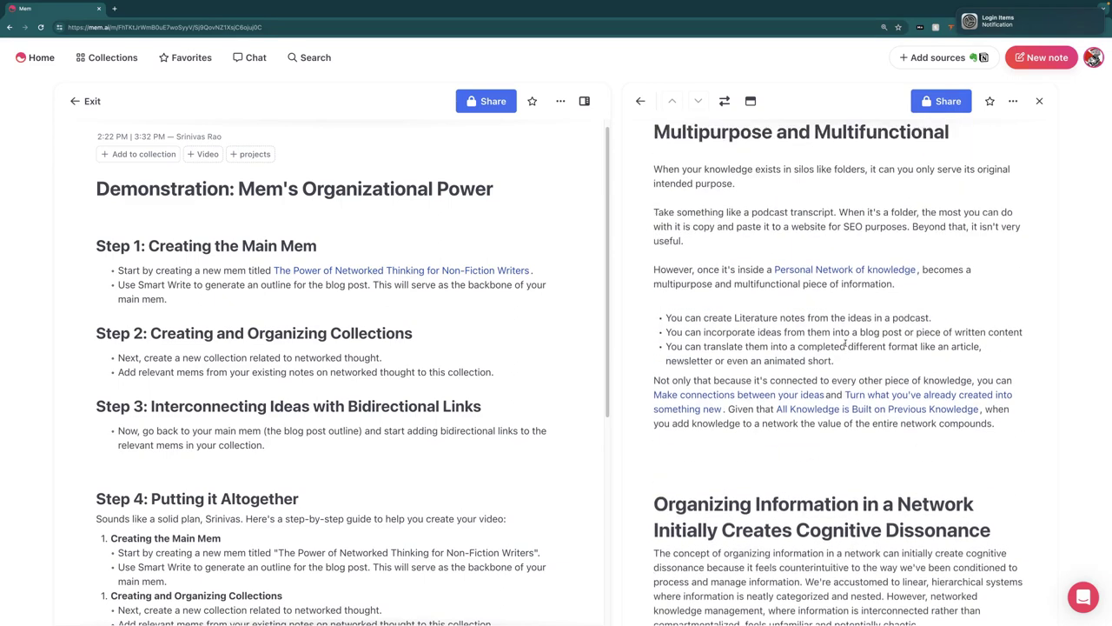
scroll(844, 343, "up", 3)
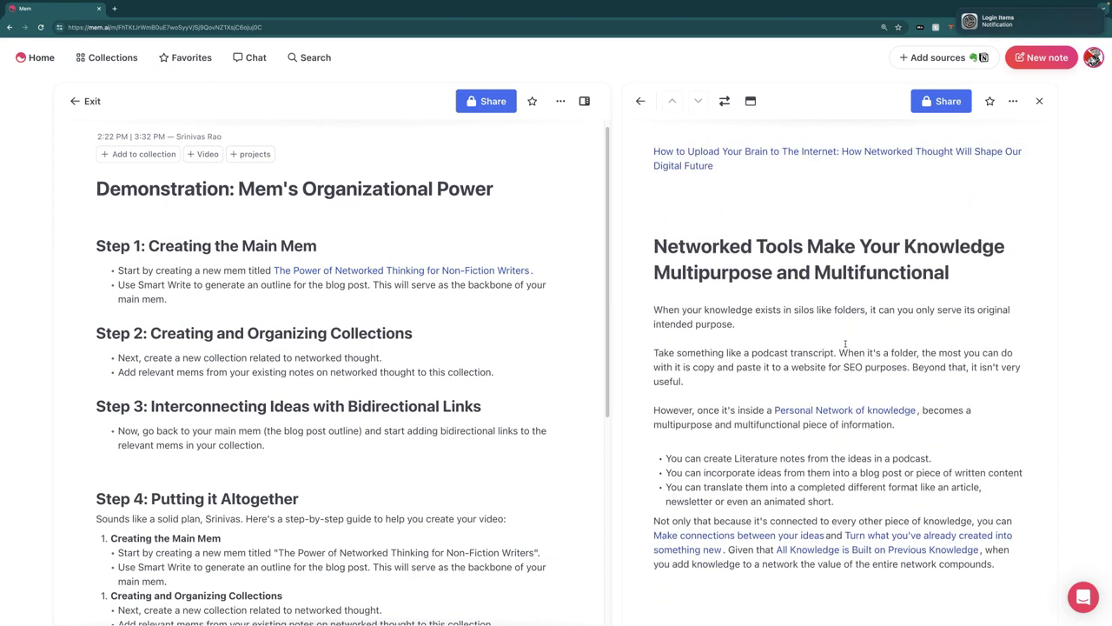
scroll(845, 344, "up", 3)
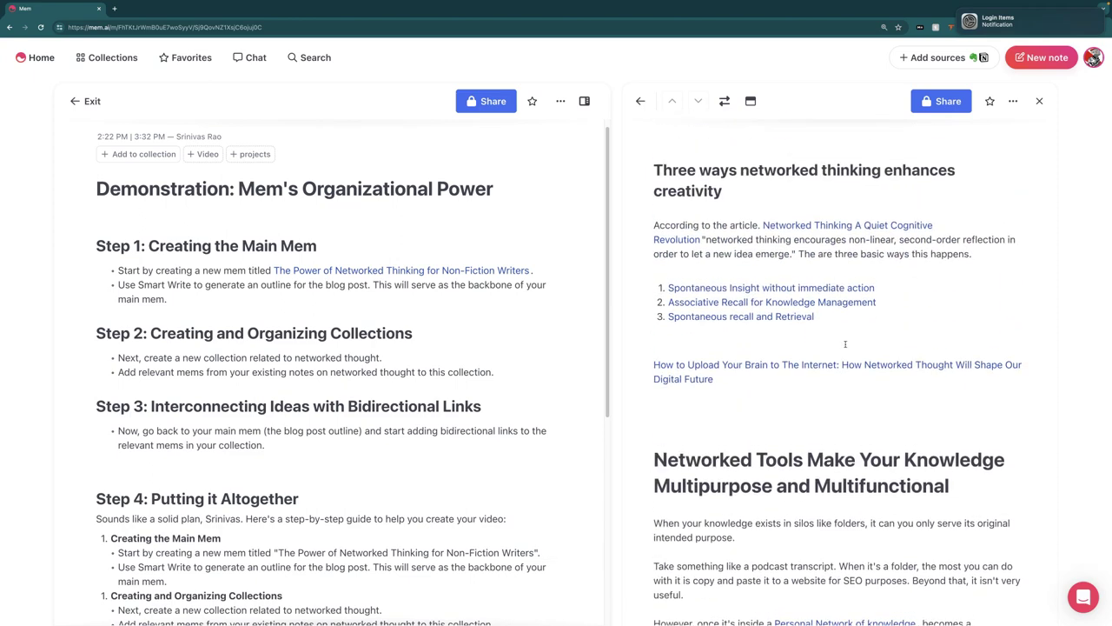
scroll(845, 344, "up", 2)
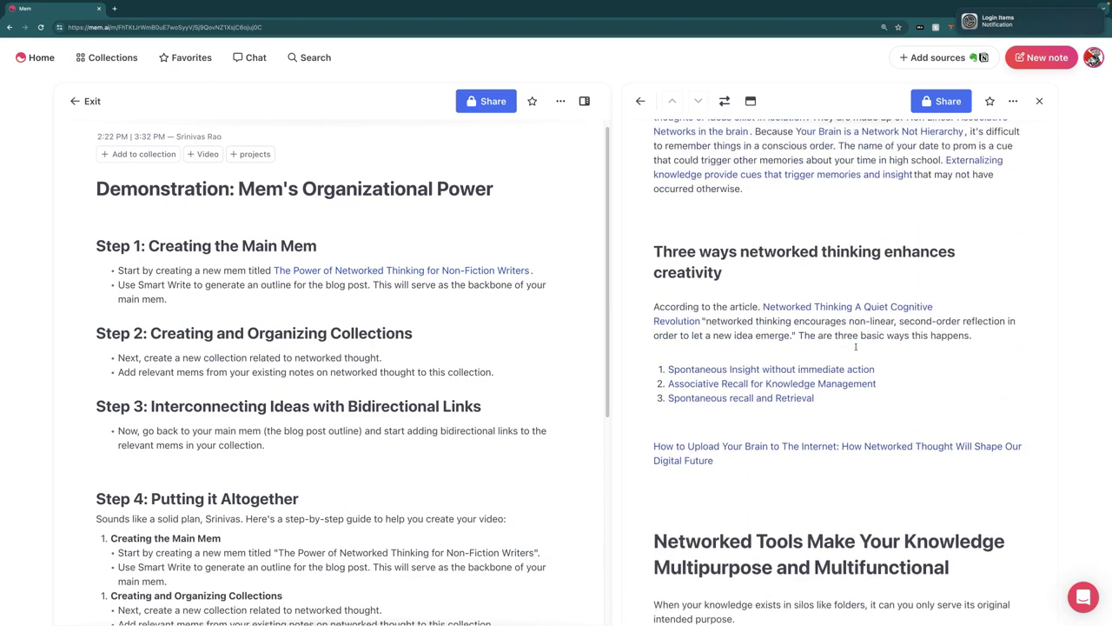
scroll(851, 355, "up", 4)
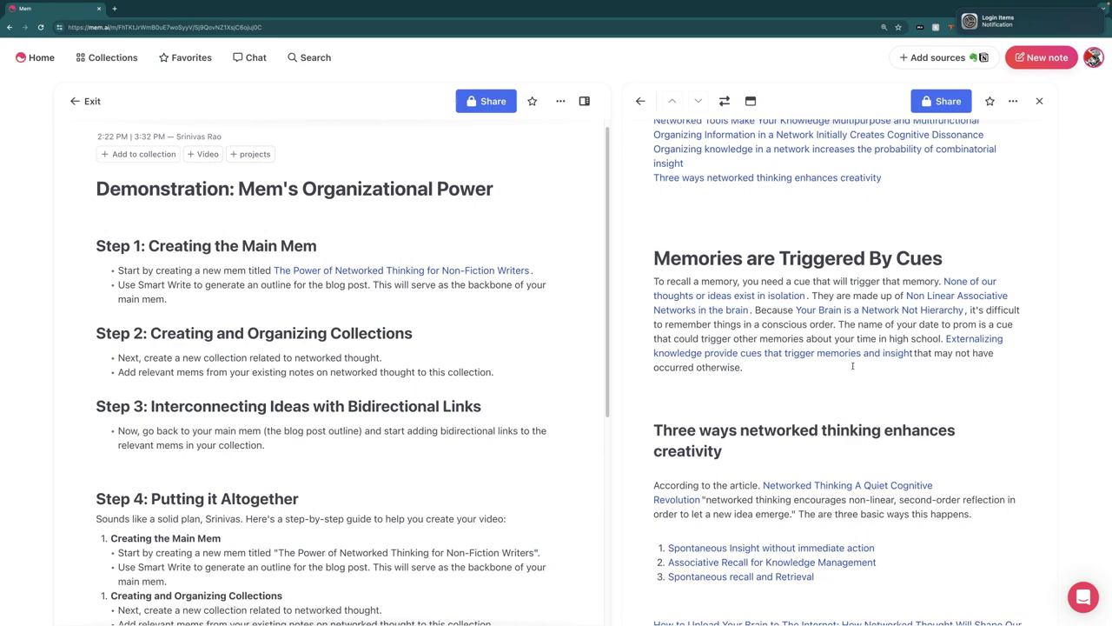
scroll(852, 360, "up", 10)
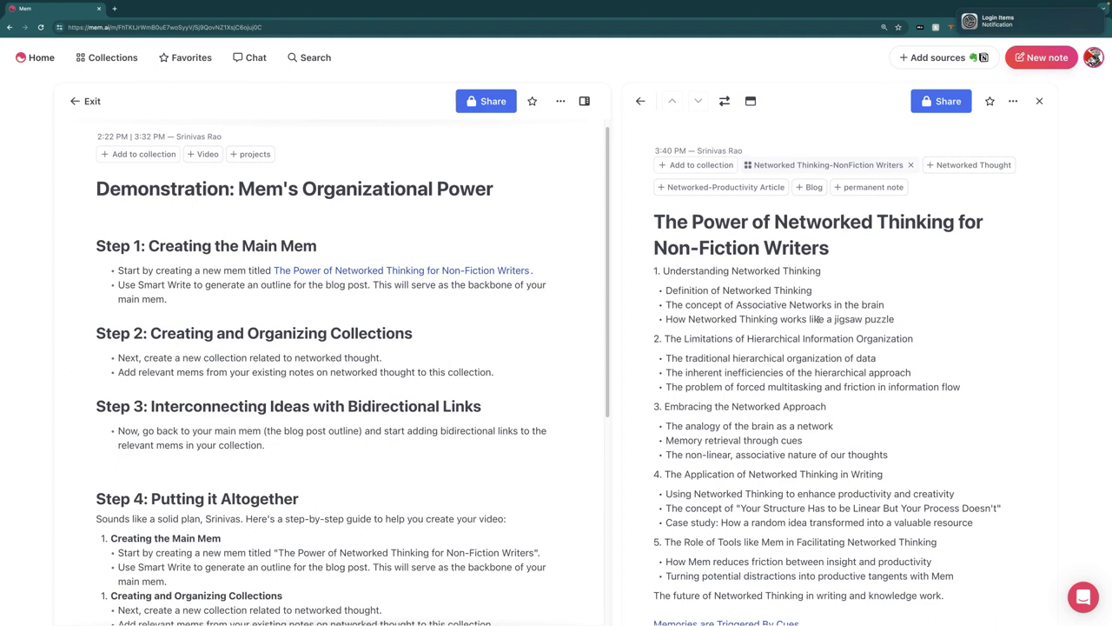
Re-examine the five-part outline together with its list of links beside the demonstration mem
scroll(817, 321, "down", 1)
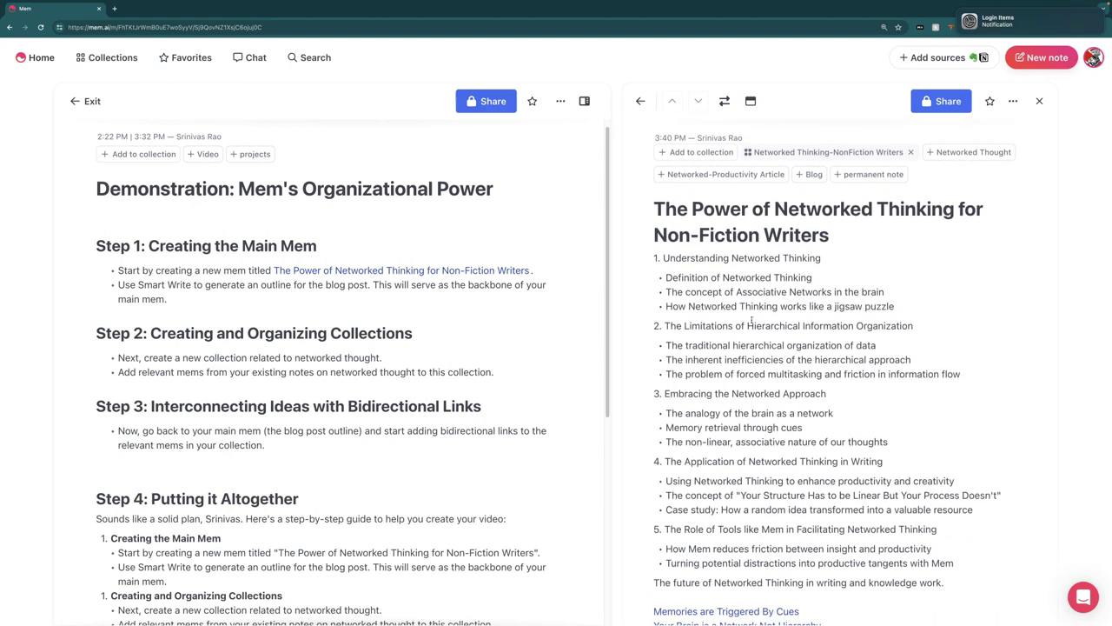
scroll(818, 325, "down", 3)
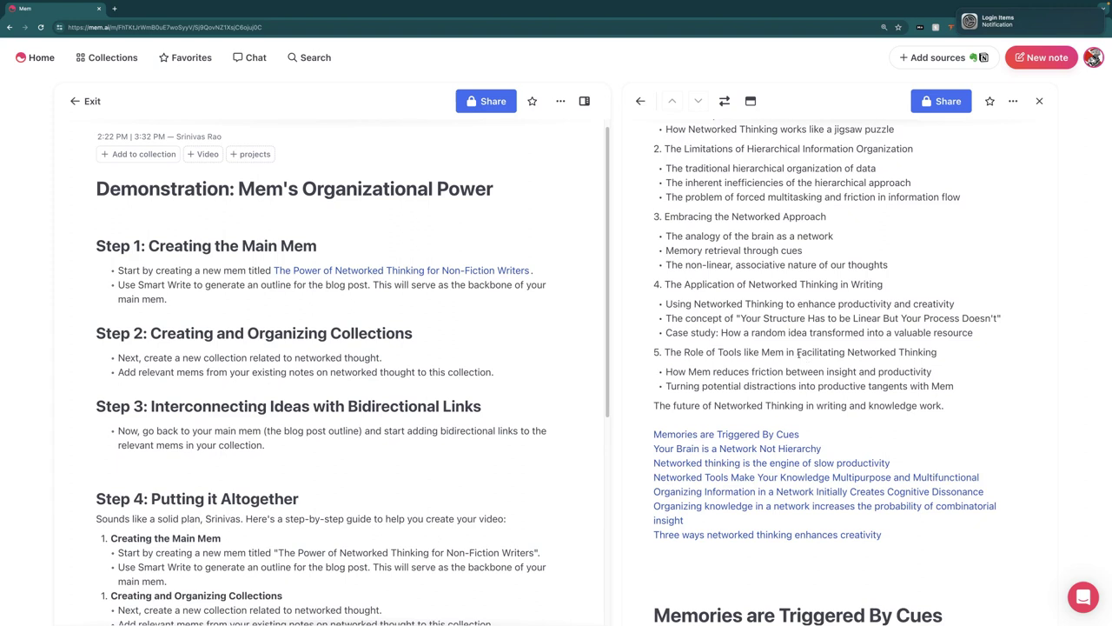
scroll(798, 352, "down", 1)
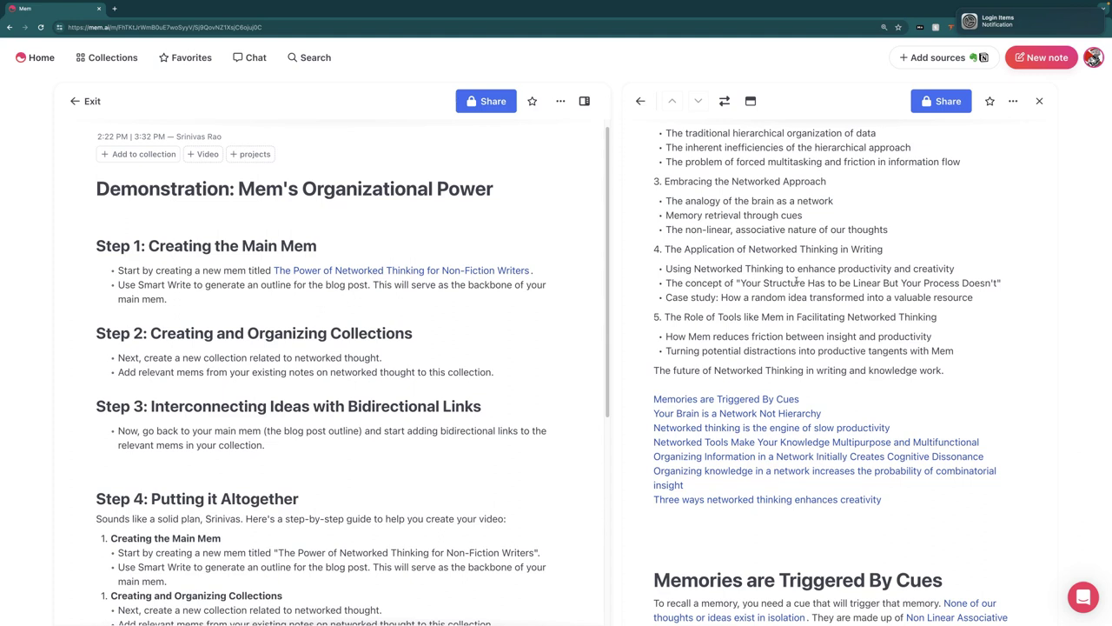
scroll(775, 246, "up", 5)
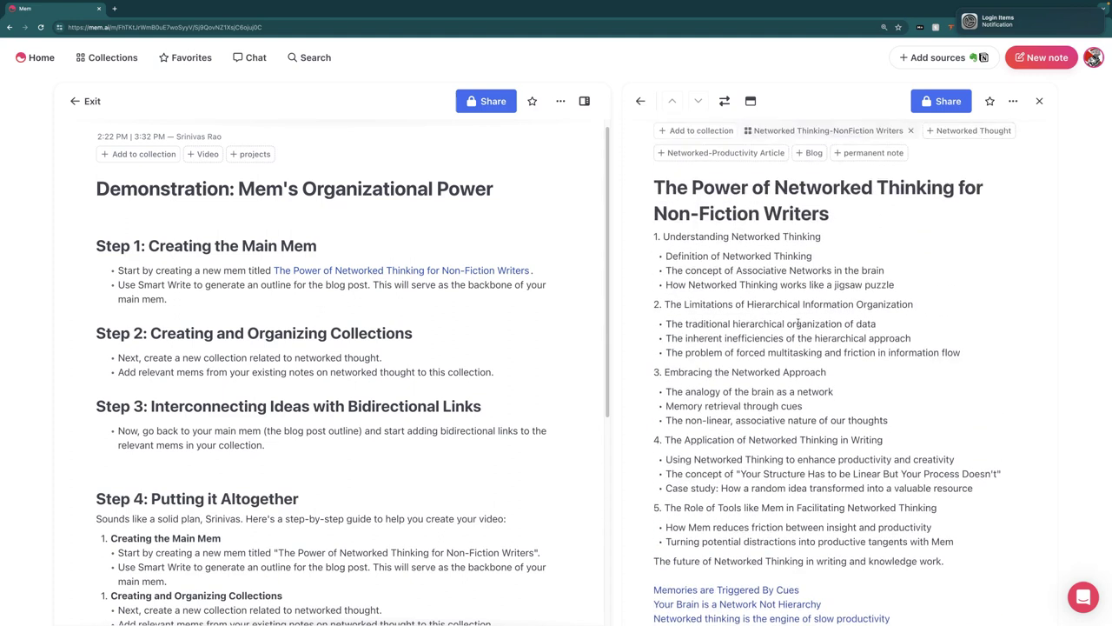
scroll(834, 364, "down", 2)
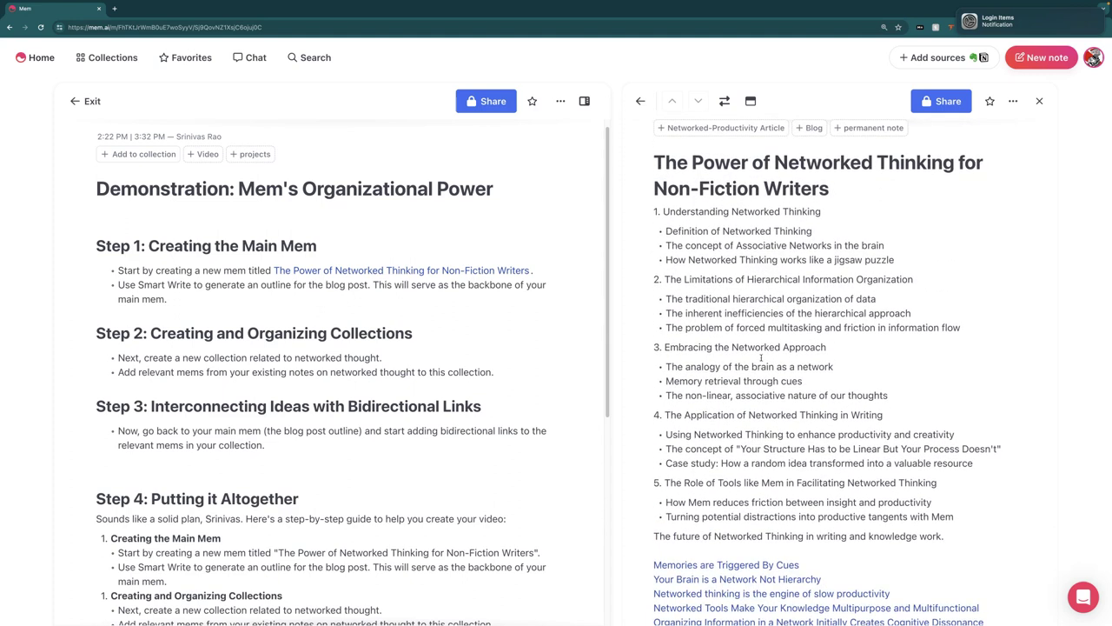
scroll(796, 340, "down", 1)
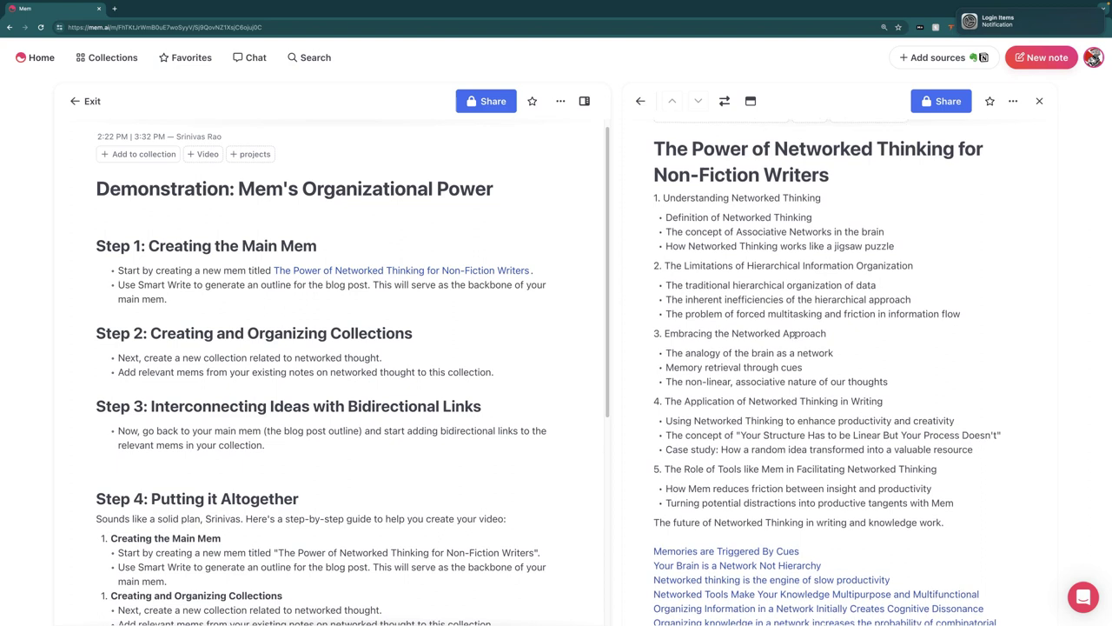
scroll(793, 323, "down", 1)
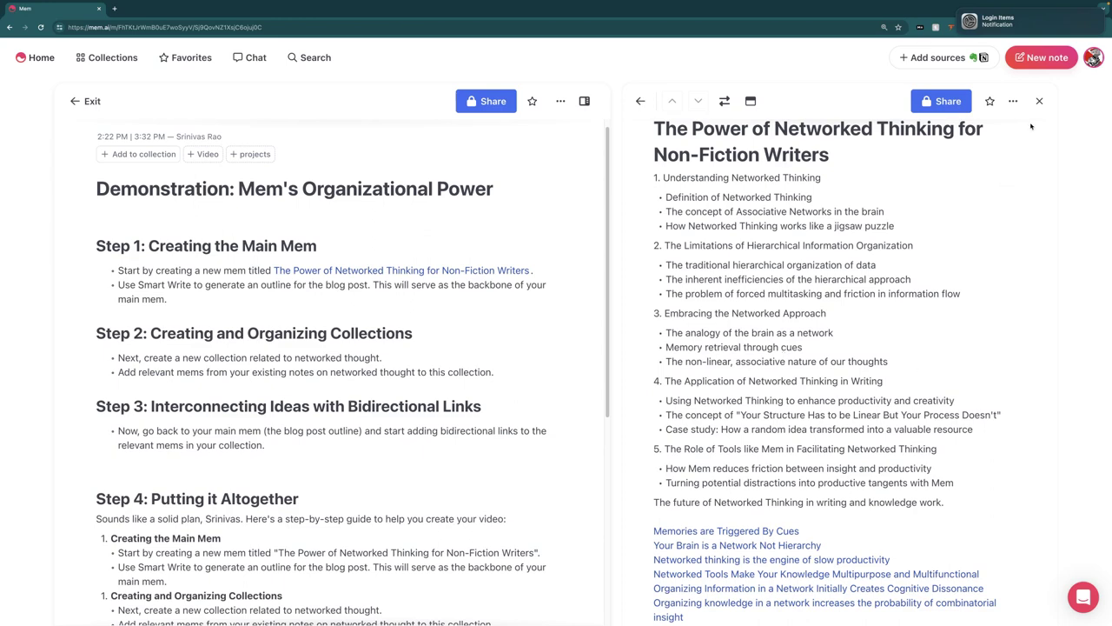
Close the outline mem and look through the full list of mems similar to the demonstration mem
left_click(1038, 102)
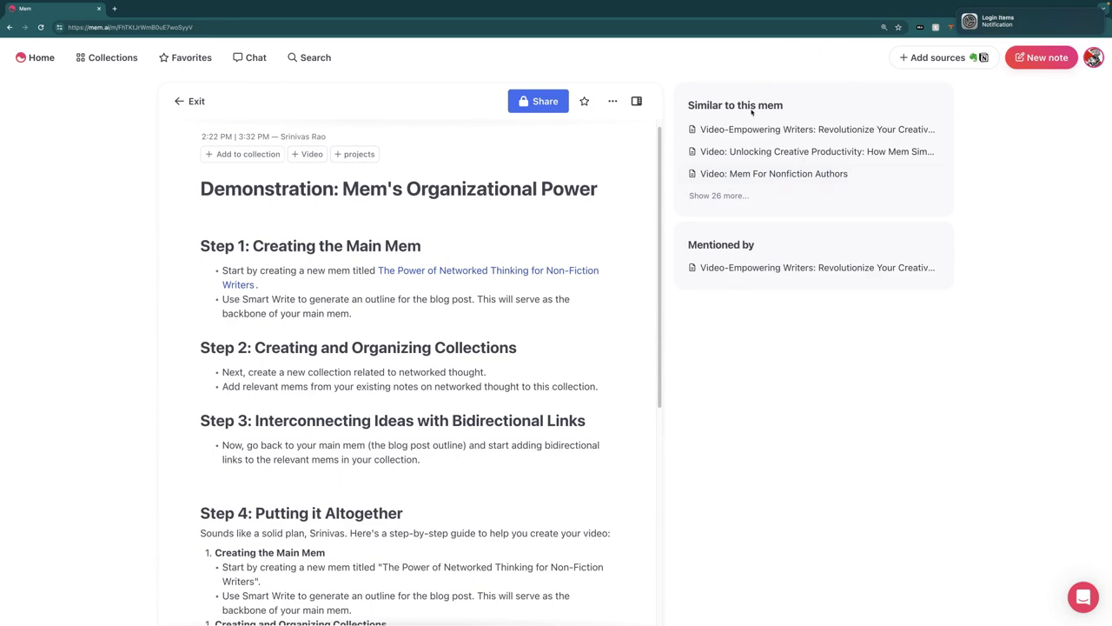
left_click(719, 195)
scroll(773, 212, "down", 3)
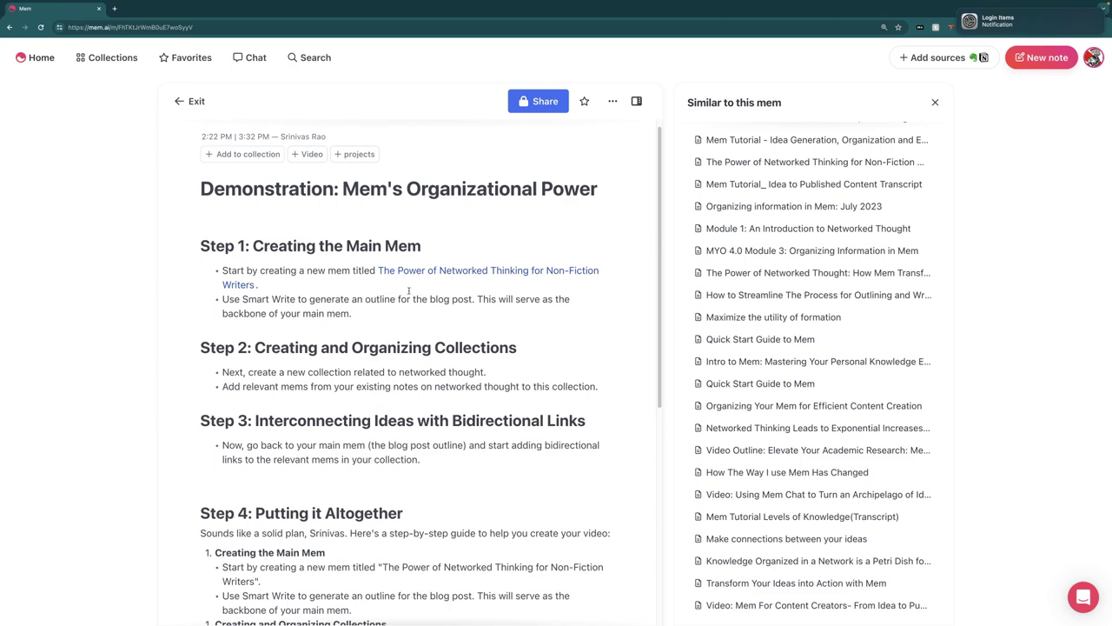
Reopen the linked mem "The Power of Networked Thinking for Non-Fiction Writers" and keep it as the only open mem
left_click(514, 270)
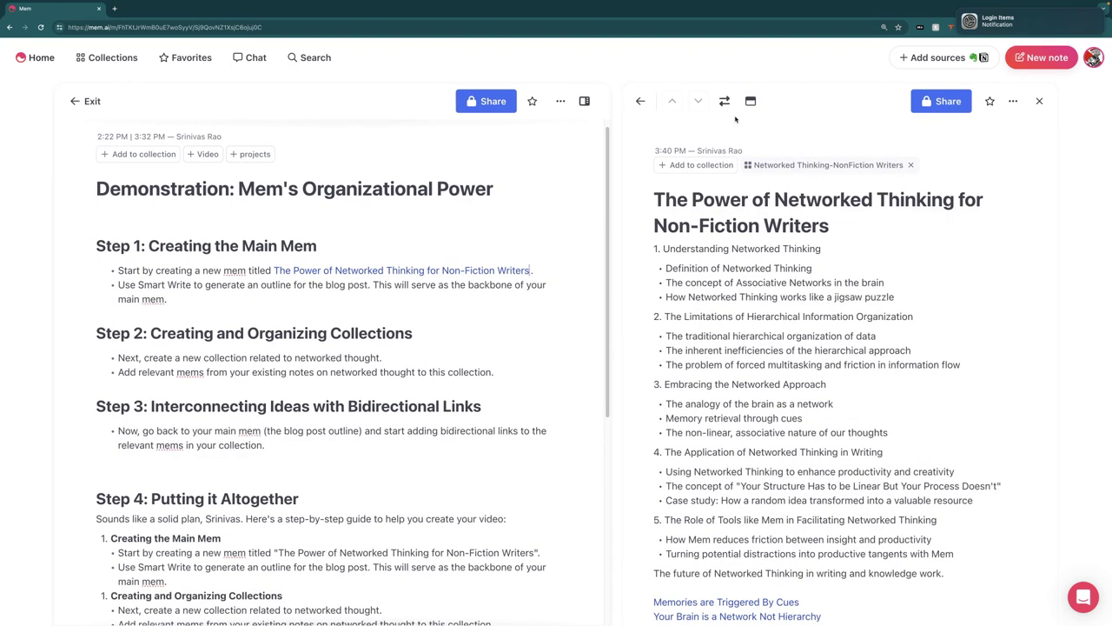
left_click(724, 100)
left_click(1039, 100)
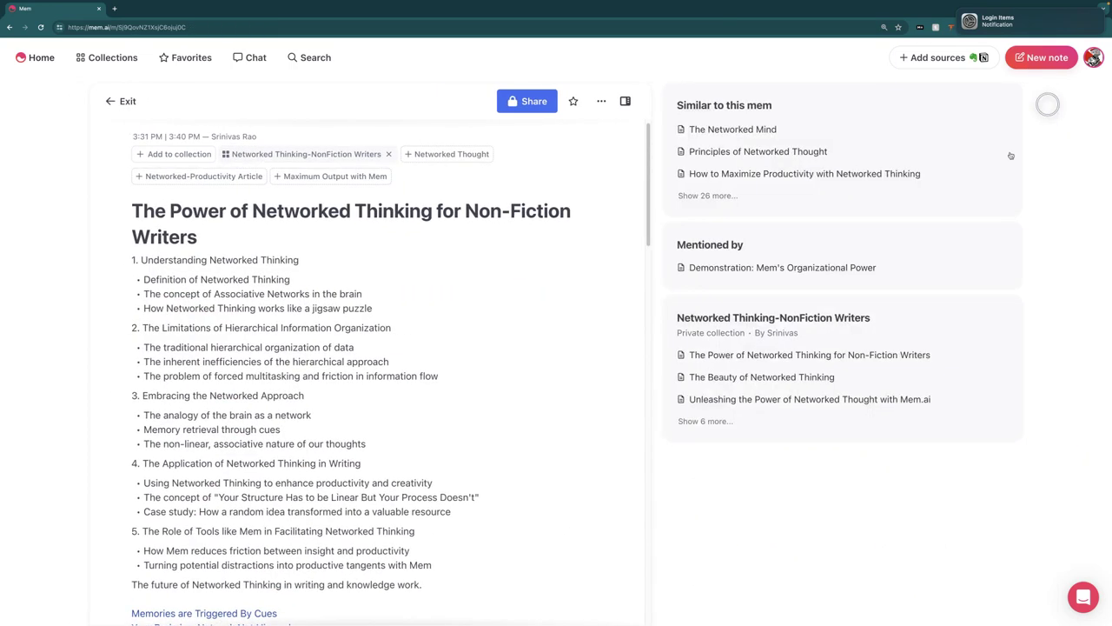
Look through the full list of mems similar to the outline mem and preview several of them against its linked mems
left_click(721, 193)
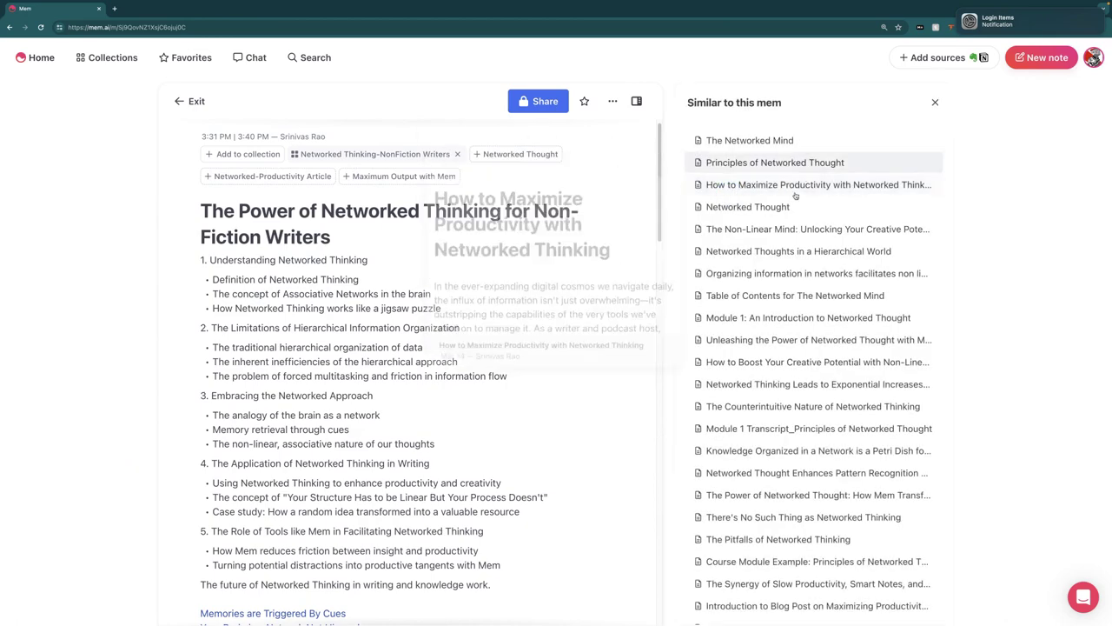
scroll(817, 358, "down", 3)
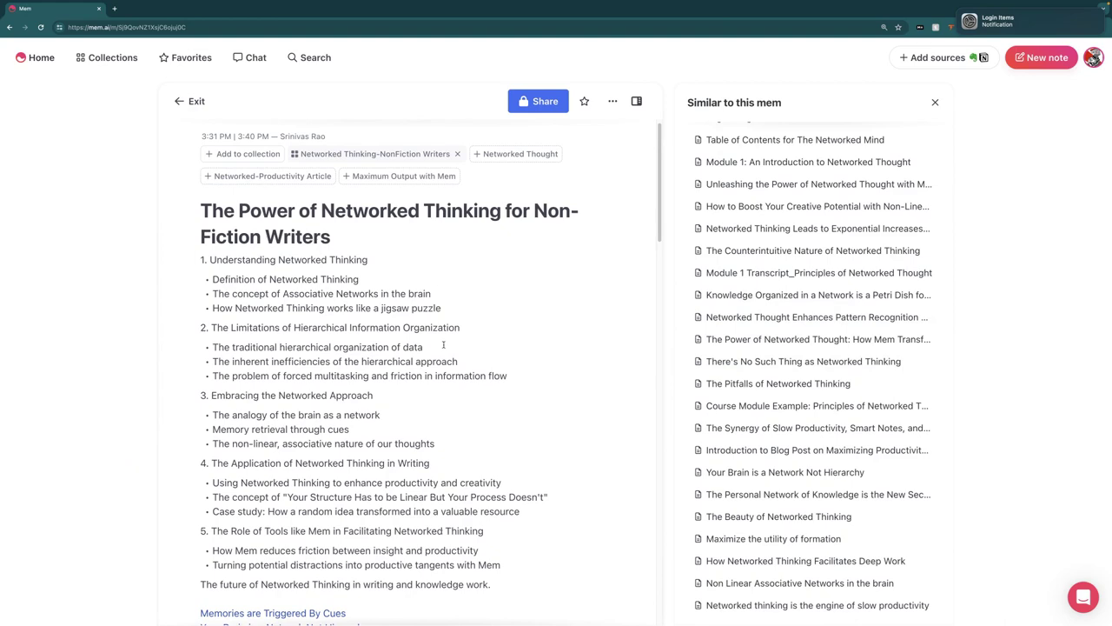
scroll(315, 369, "down", 1)
scroll(361, 387, "down", 2)
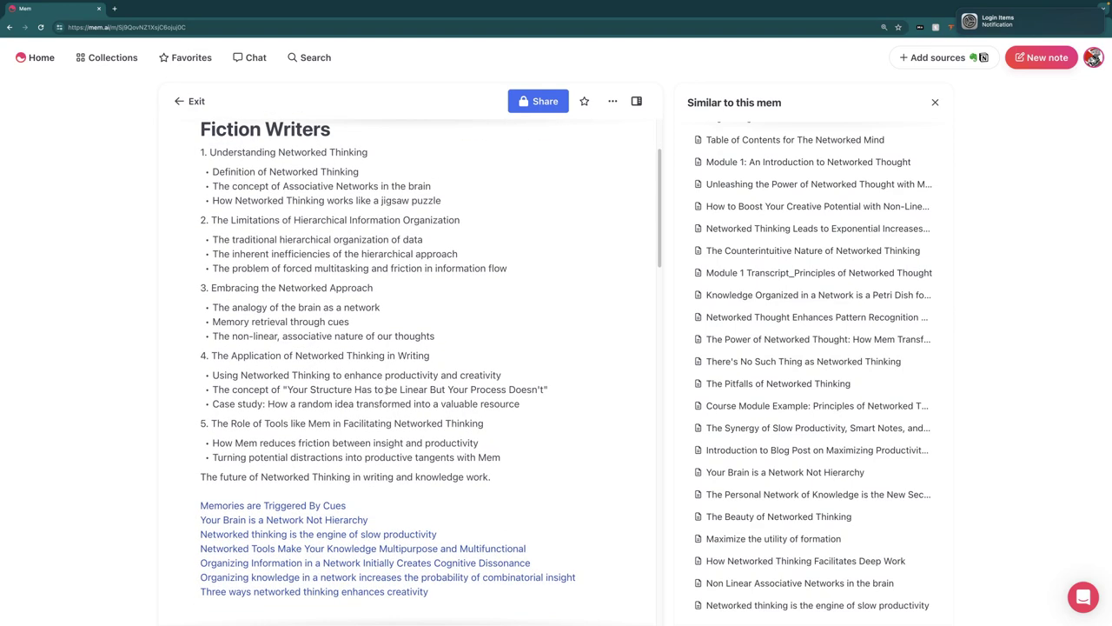
mouse_move(572, 612)
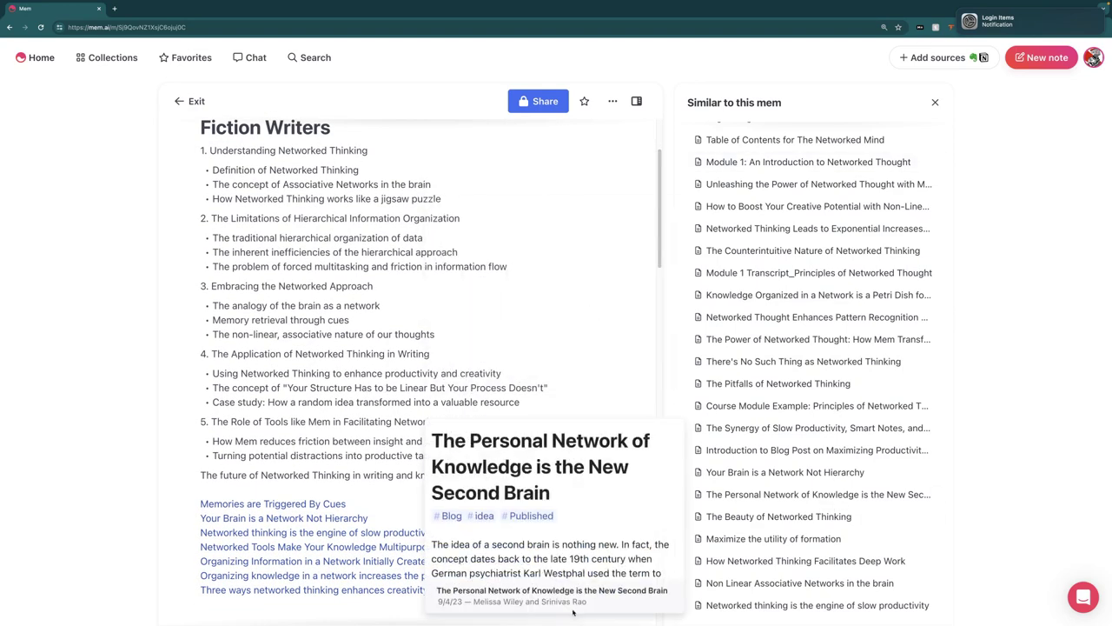
mouse_move(715, 561)
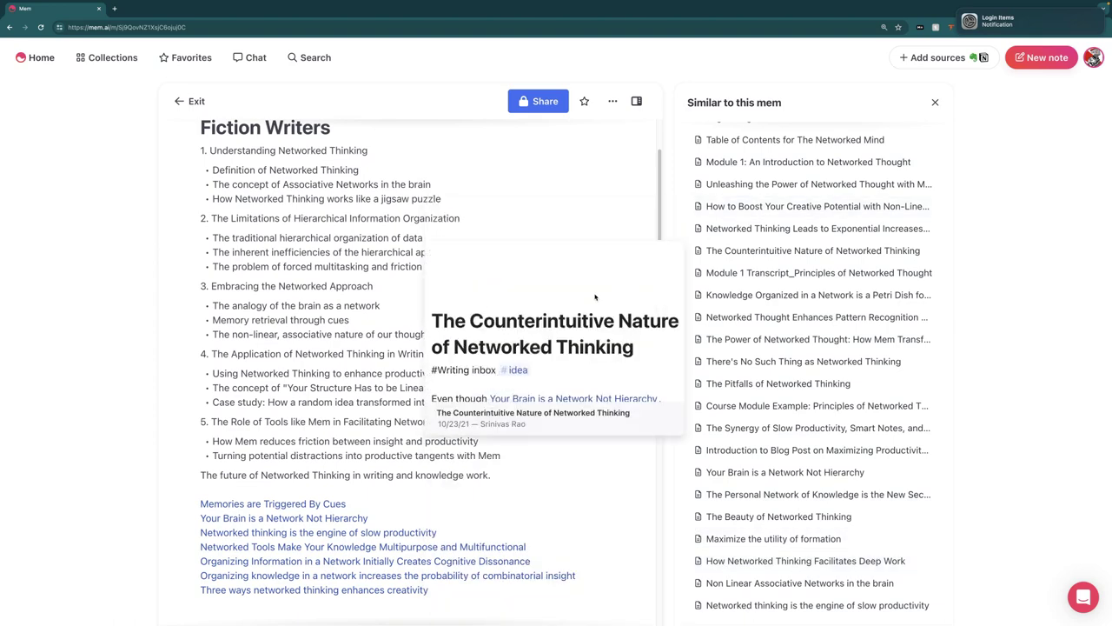
Close the full list of similar mems, preview "Principles of Networked Thought", and return to the start of the outline mem
left_click(935, 101)
mouse_move(825, 161)
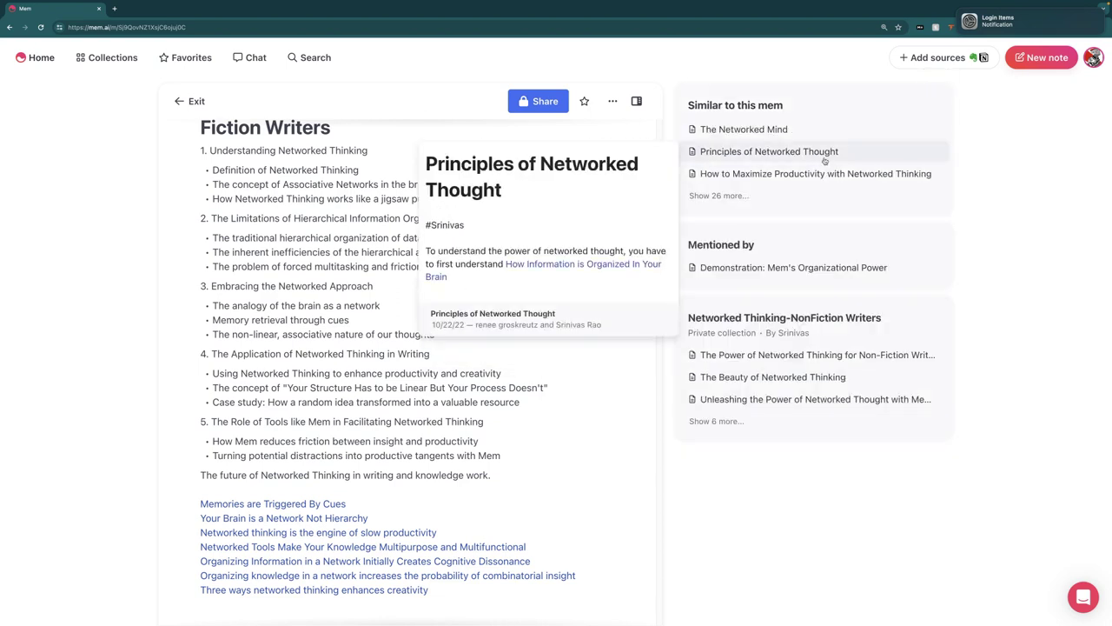
mouse_move(414, 619)
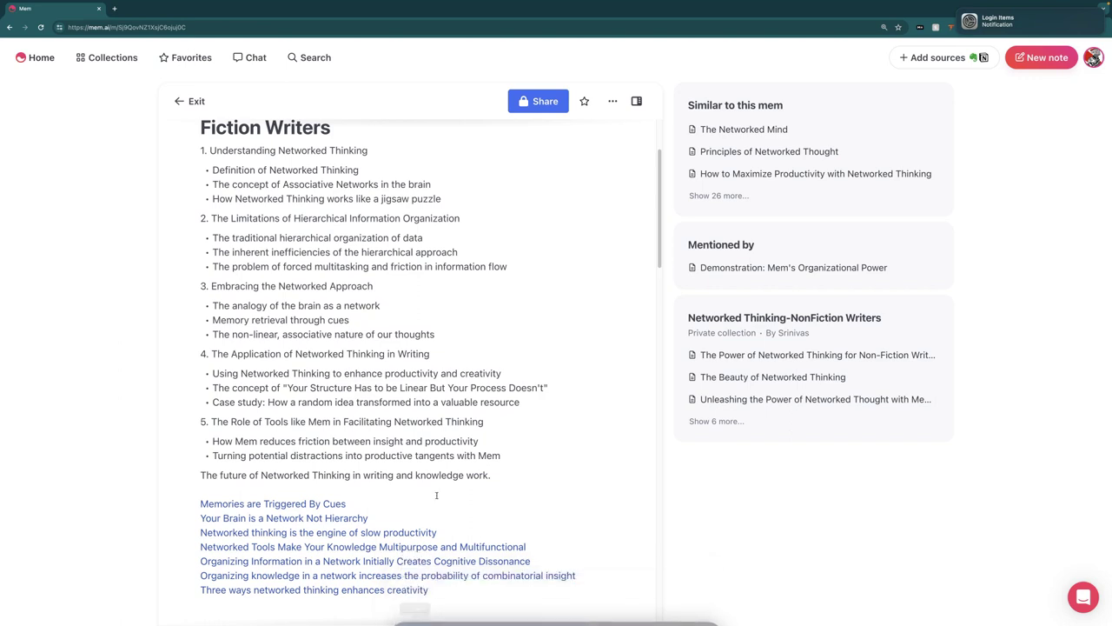
scroll(486, 417, "up", 3)
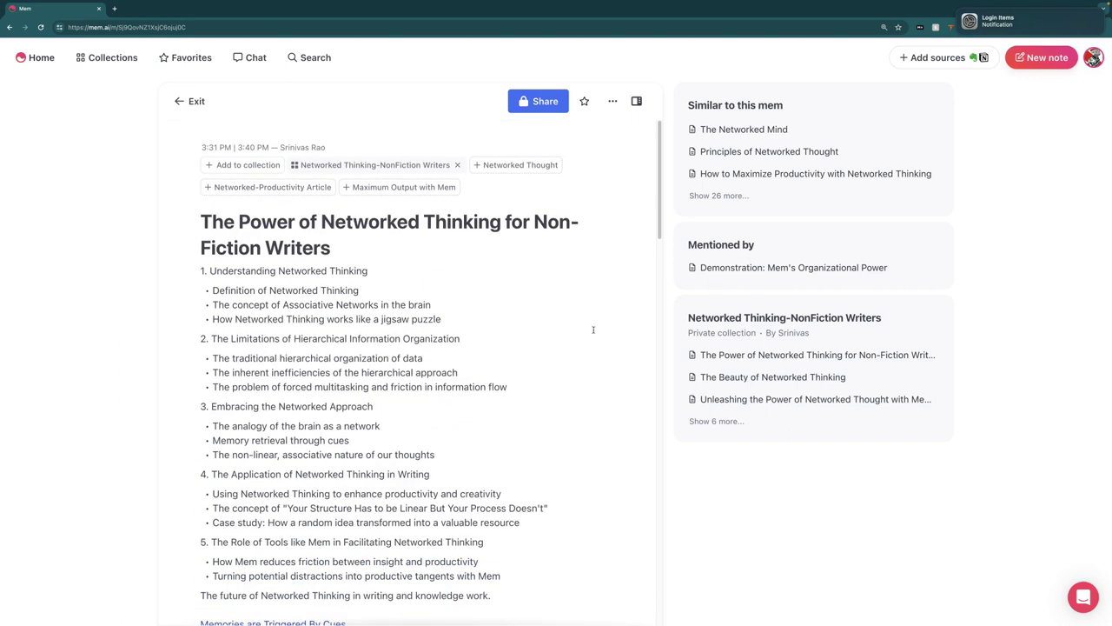
Open the mentioning mem "Demonstration: Mem's Organizational Power" beside the outline, swap the two mems, and review its steps against the outline's links
left_click(772, 269)
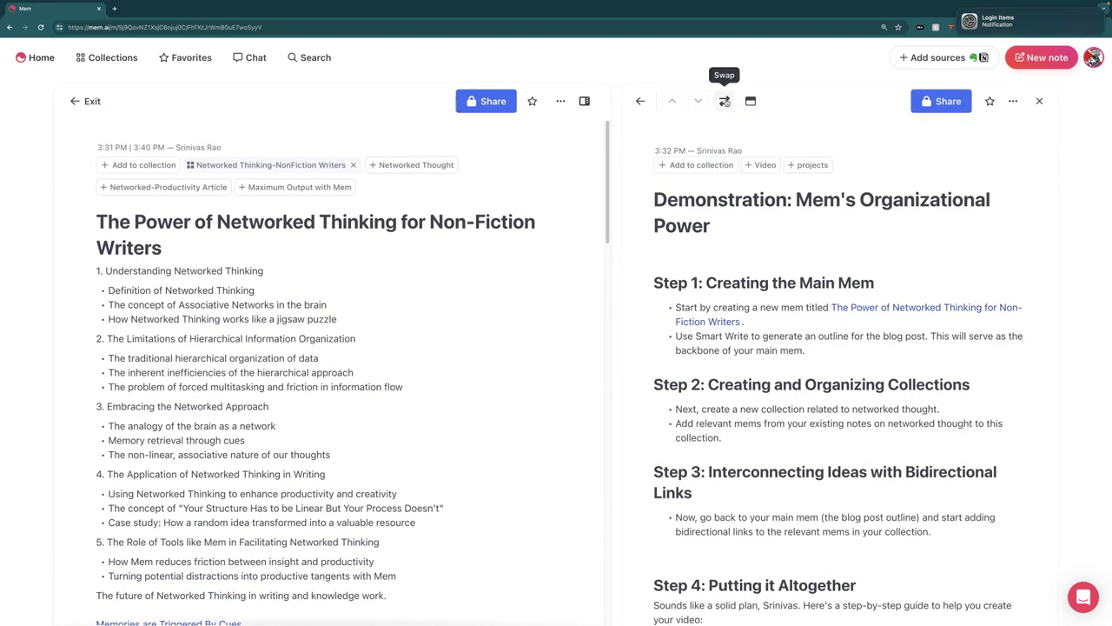
left_click(724, 101)
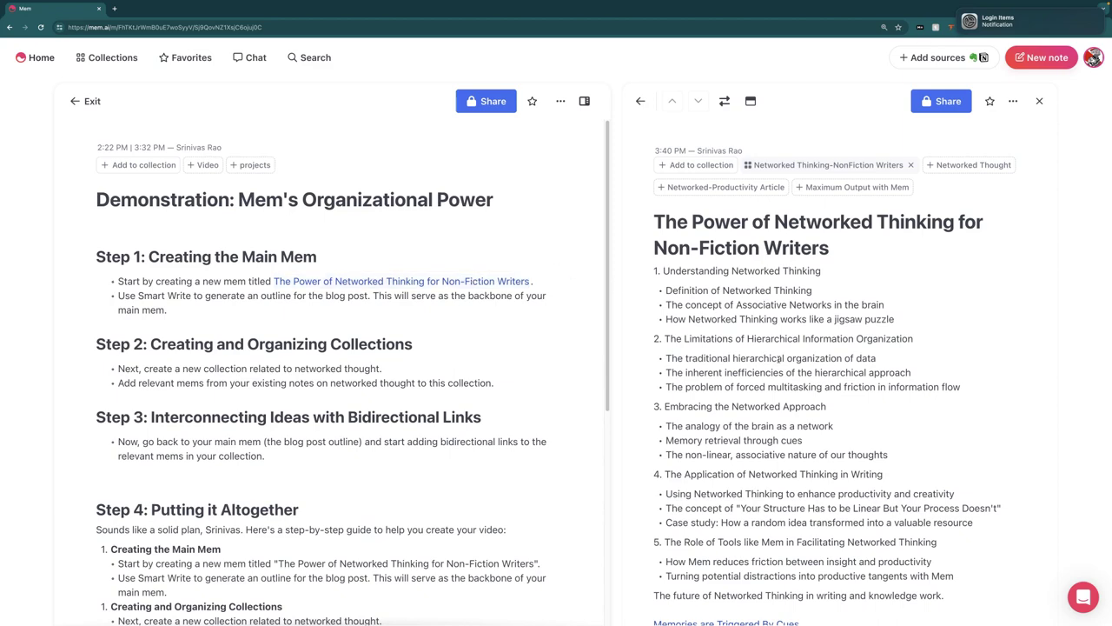
scroll(771, 337, "down", 5)
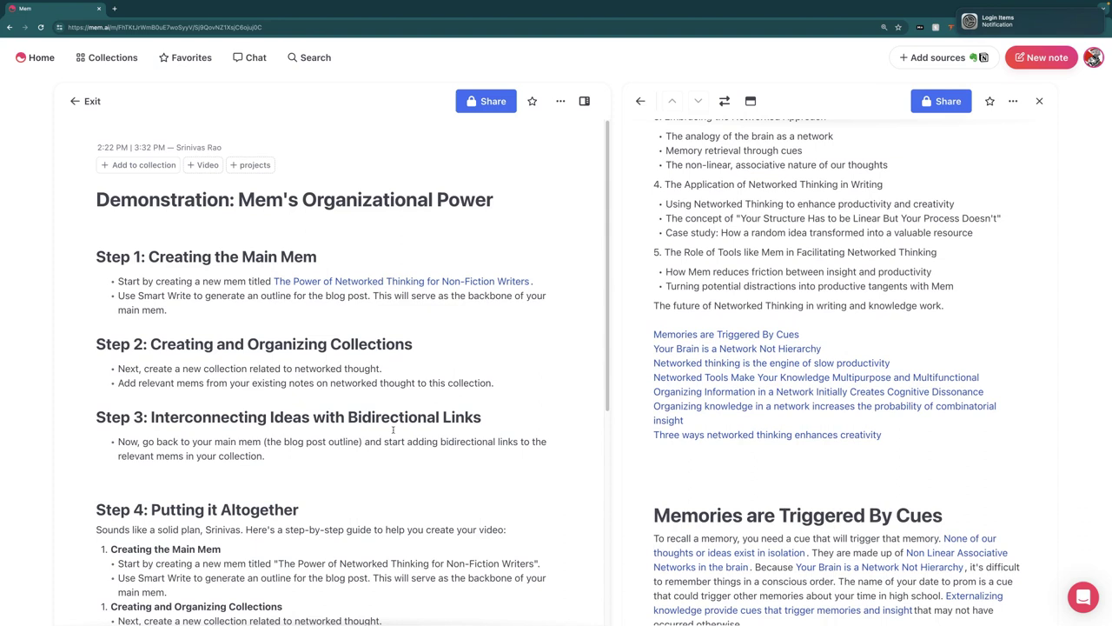
scroll(412, 408, "down", 1)
scroll(415, 427, "down", 1)
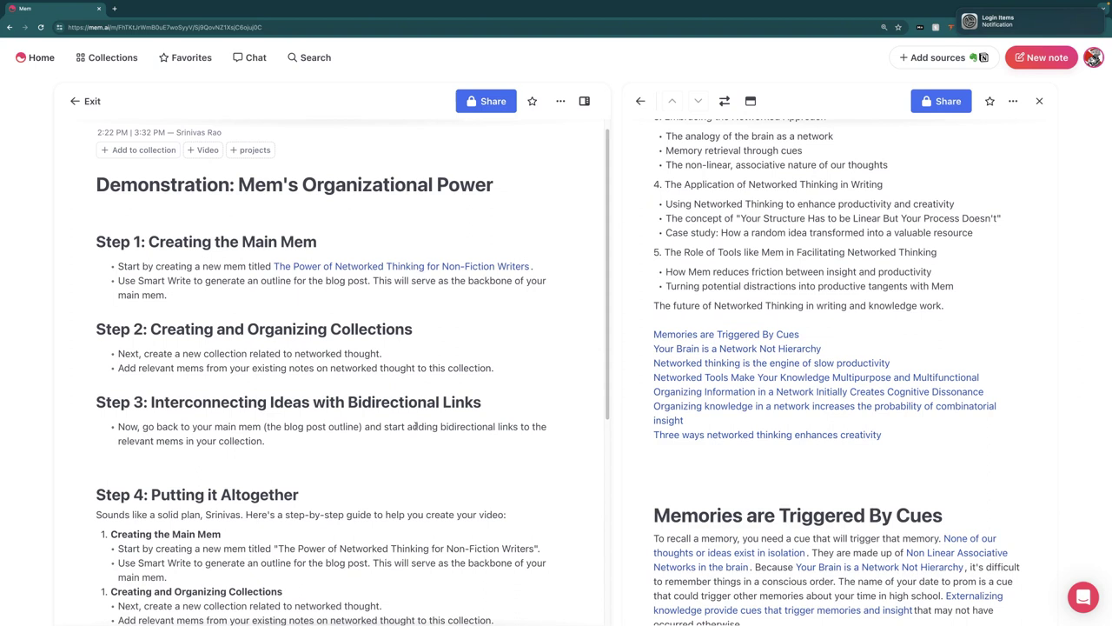